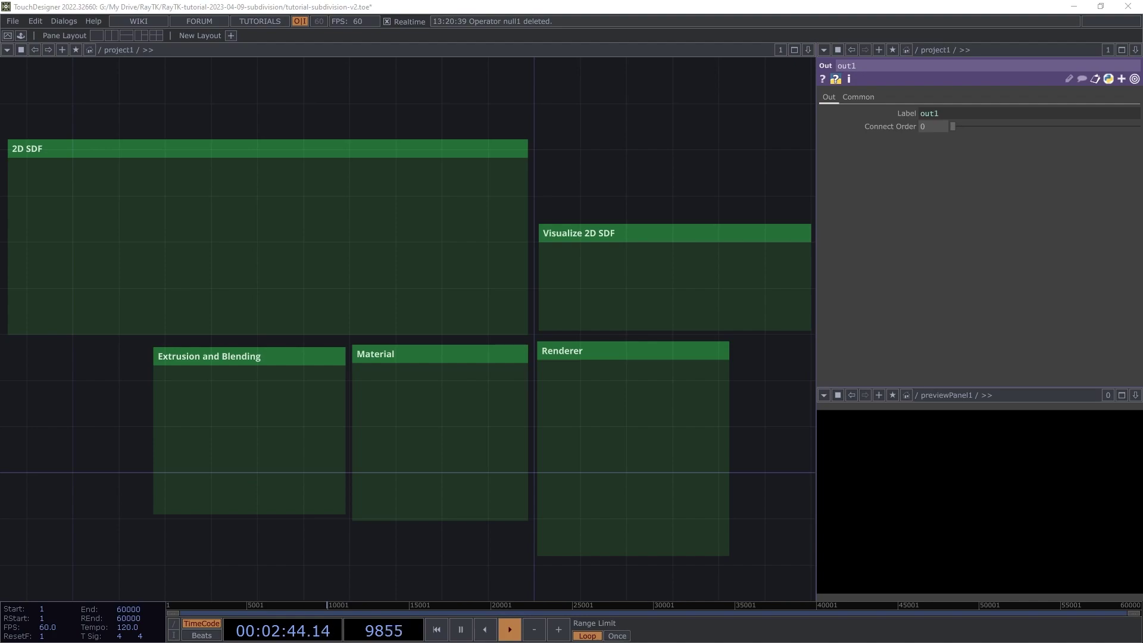
Step: View the raytk component in the root network, and return to the project1 network
click(102, 49)
click(102, 63)
drag(437, 207, 810, 333)
drag(60, 240, 405, 235)
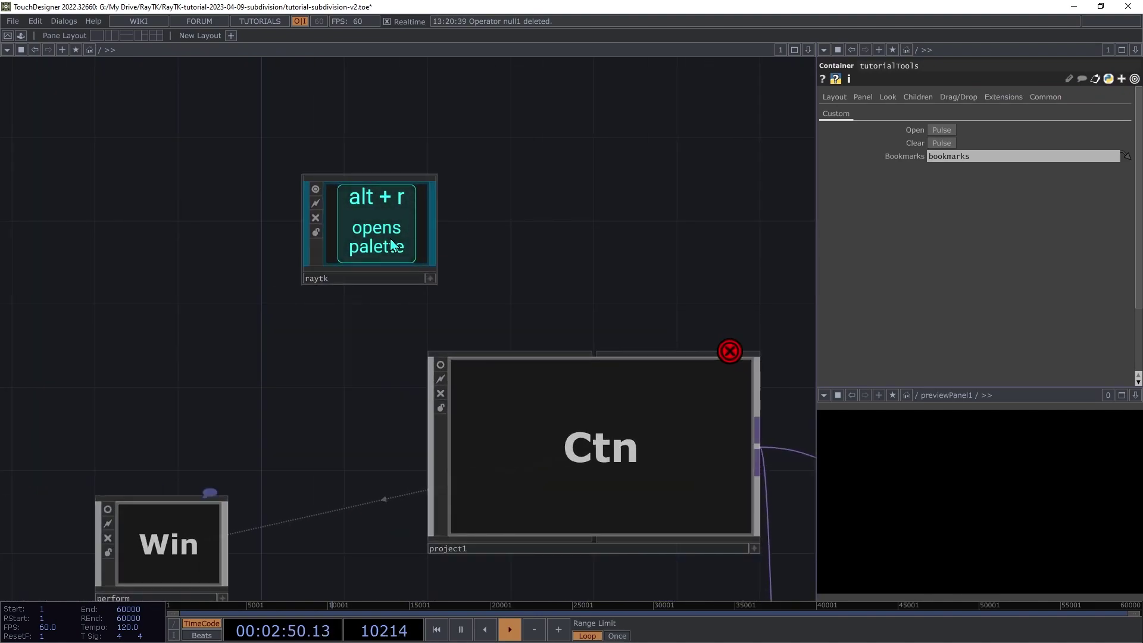
click(33, 49)
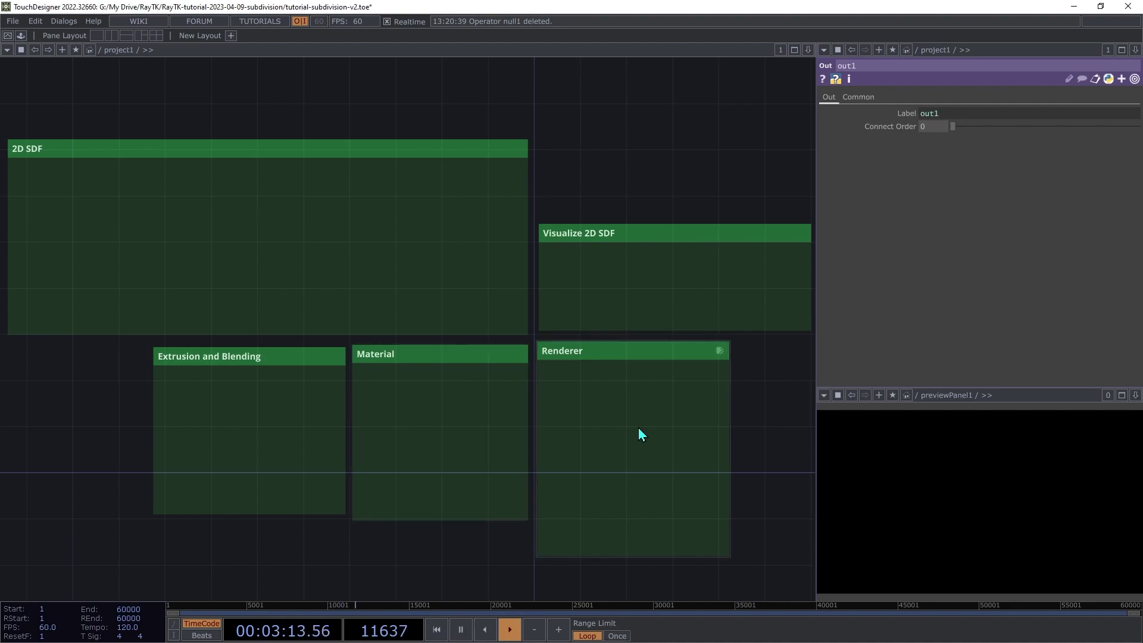
Step: Add a raymarchRender3D operator from the RayTK palette inside the Renderer group
key(alt+r)
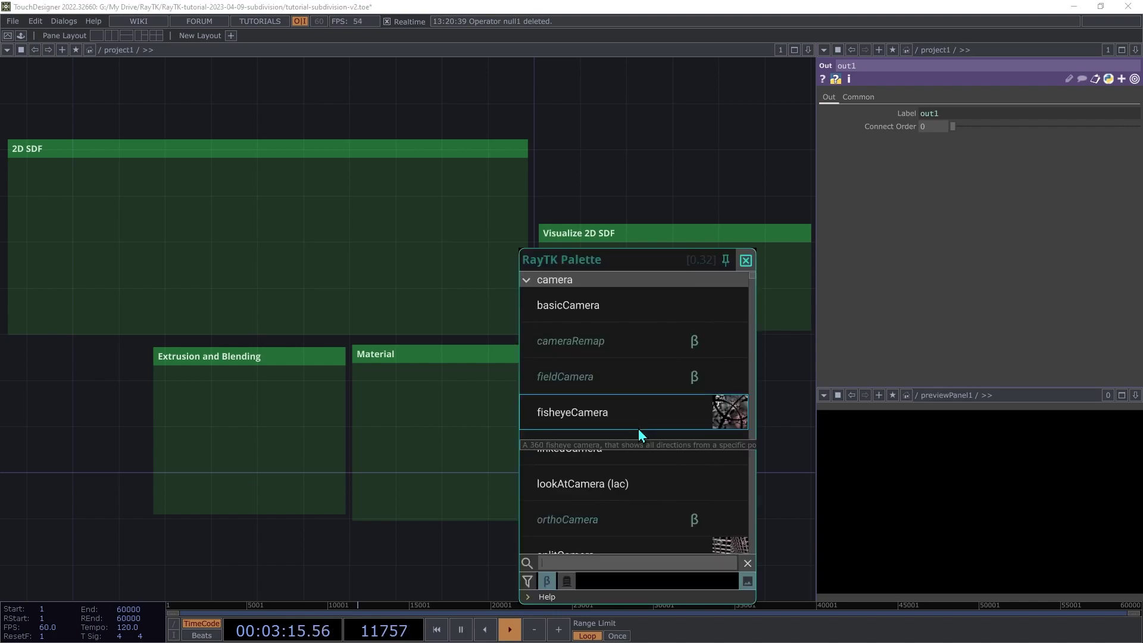
text(raym)
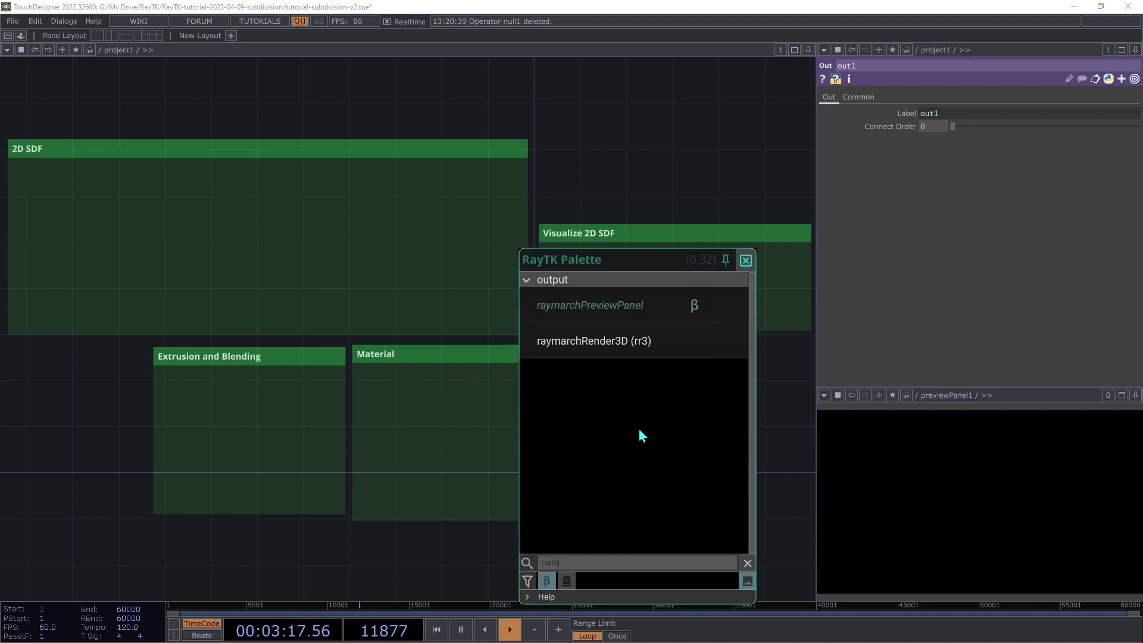
click(638, 356)
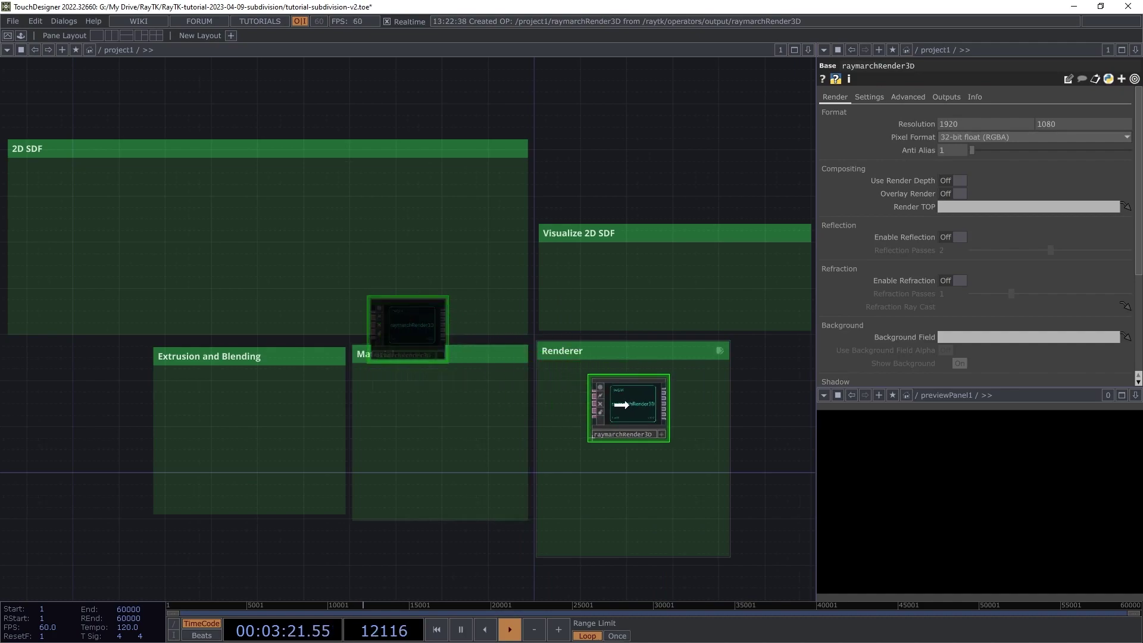
click(622, 404)
Step: Append a Null TOP to the first output of raymarchRender3D, just outside the Renderer group
drag(645, 409, 755, 405)
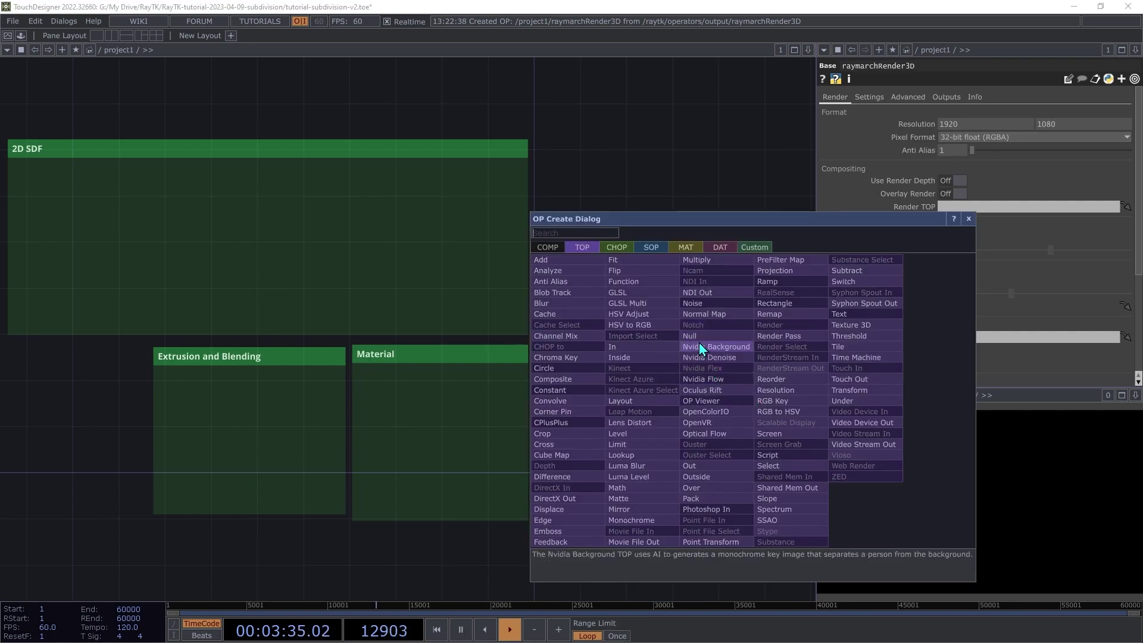
click(714, 334)
click(771, 402)
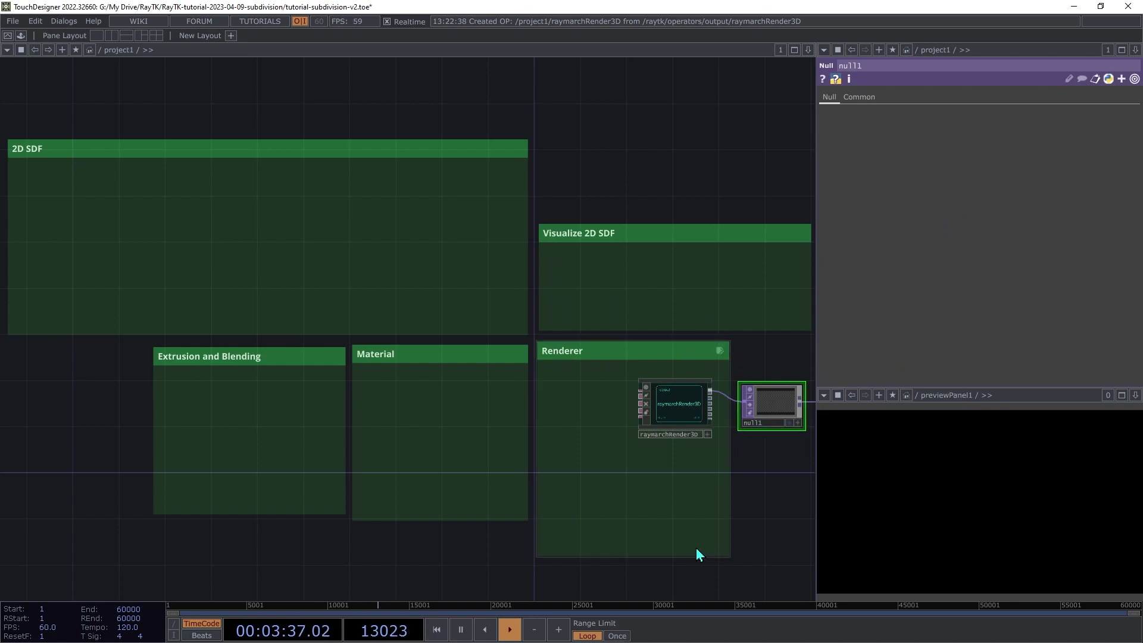
Step: Add a Look At Camera to raymarchRender3D and place it inside the Renderer group
click(676, 404)
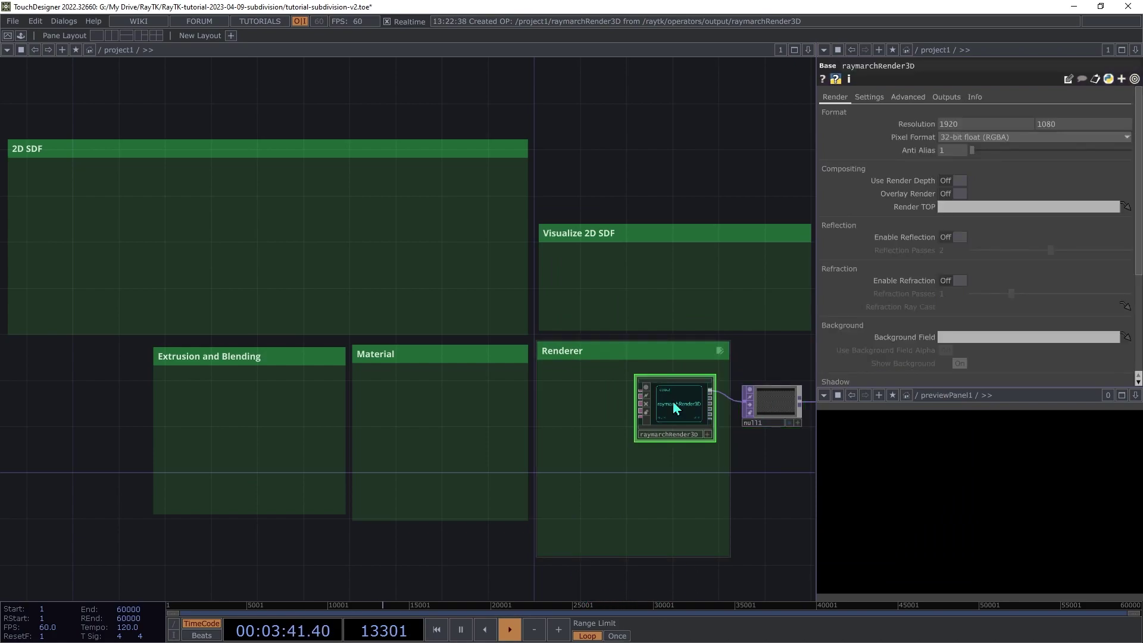
right_click(558, 430)
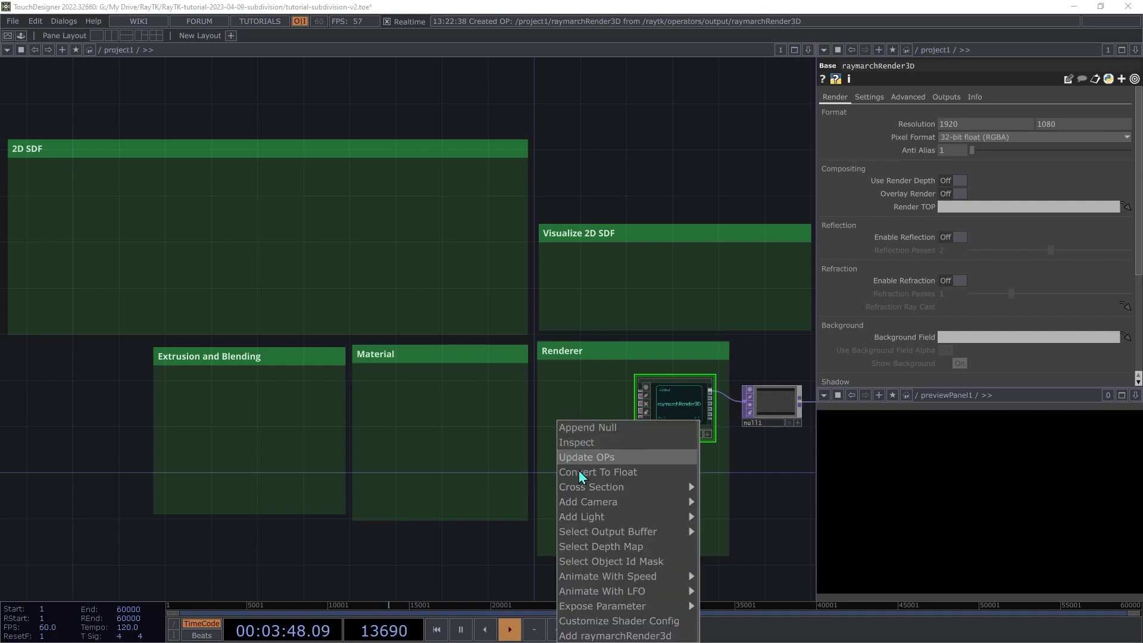
mouse_move(605, 504)
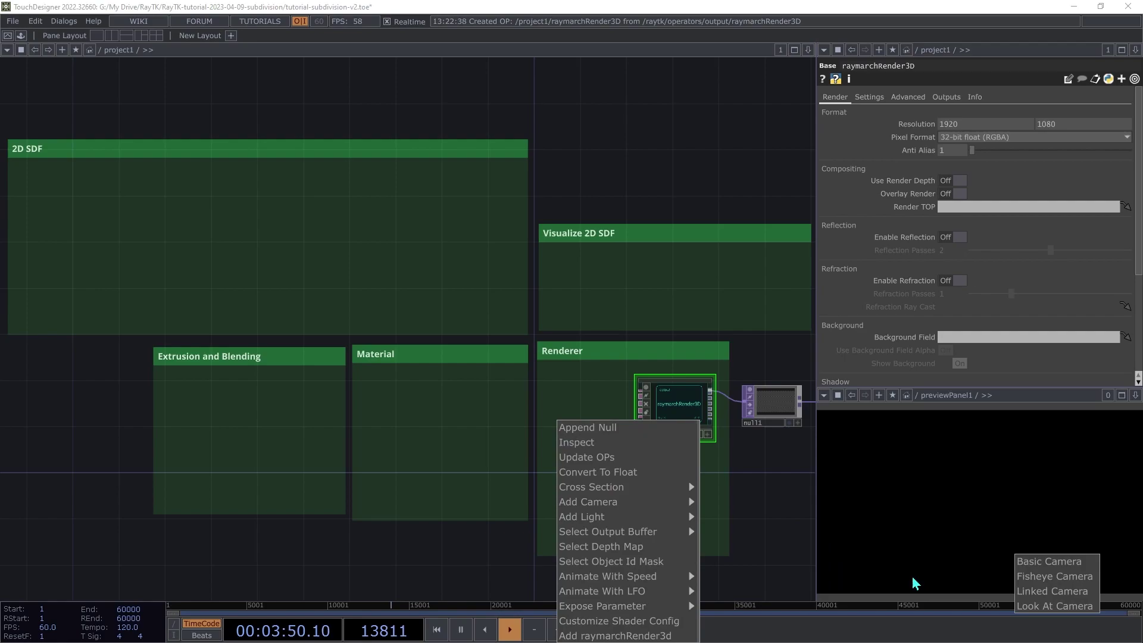
click(1024, 605)
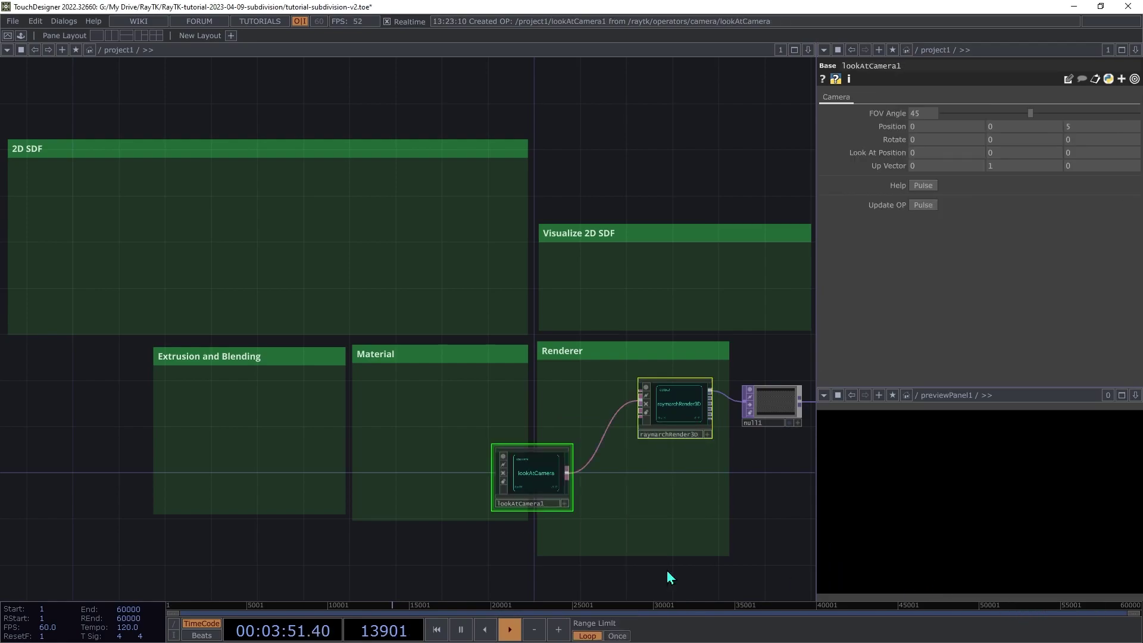
click(539, 472)
drag(581, 455, 557, 455)
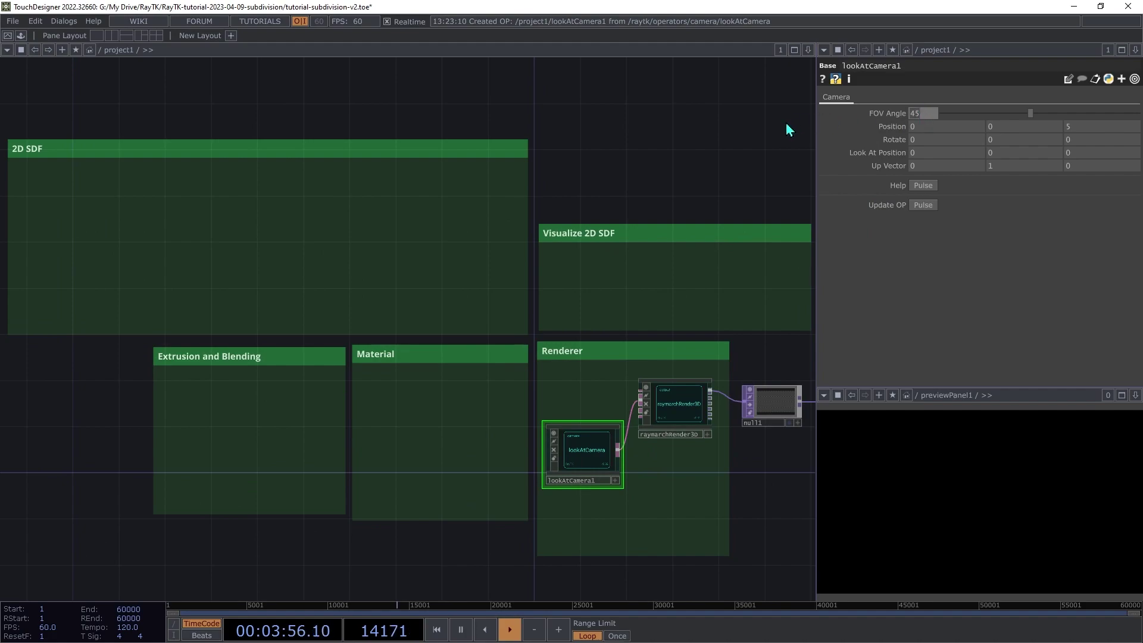
Step: Set the look-at camera's FOV Angle to 70
text(70)
key(Tab)
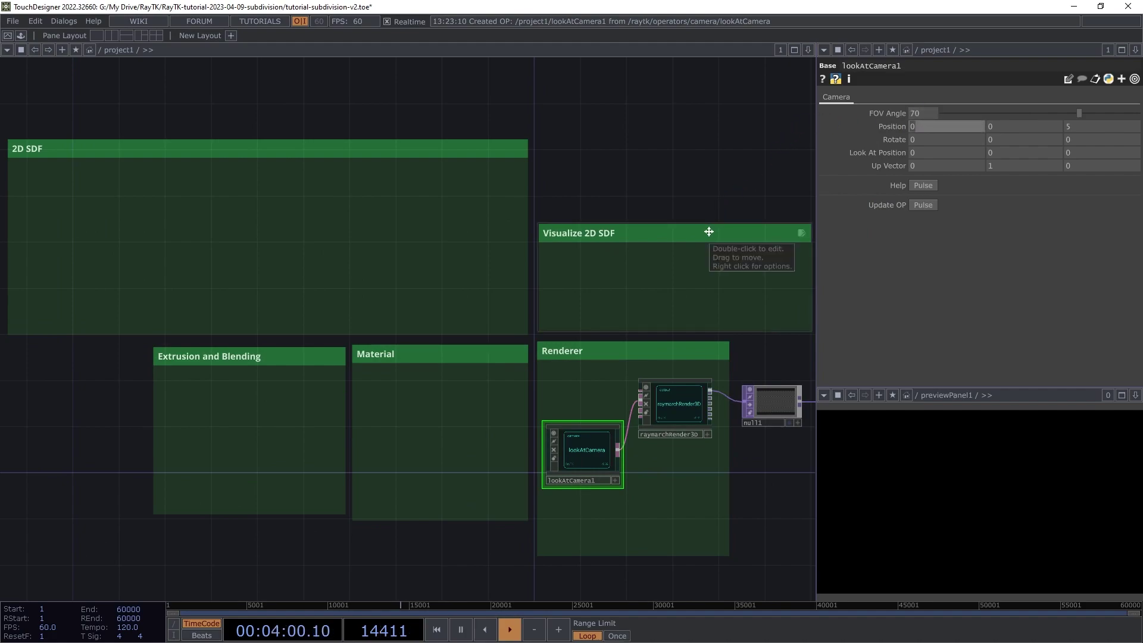
key(Escape)
Step: Add a Point Light to raymarchRender3D and stack it below the camera inside the Renderer group
click(662, 417)
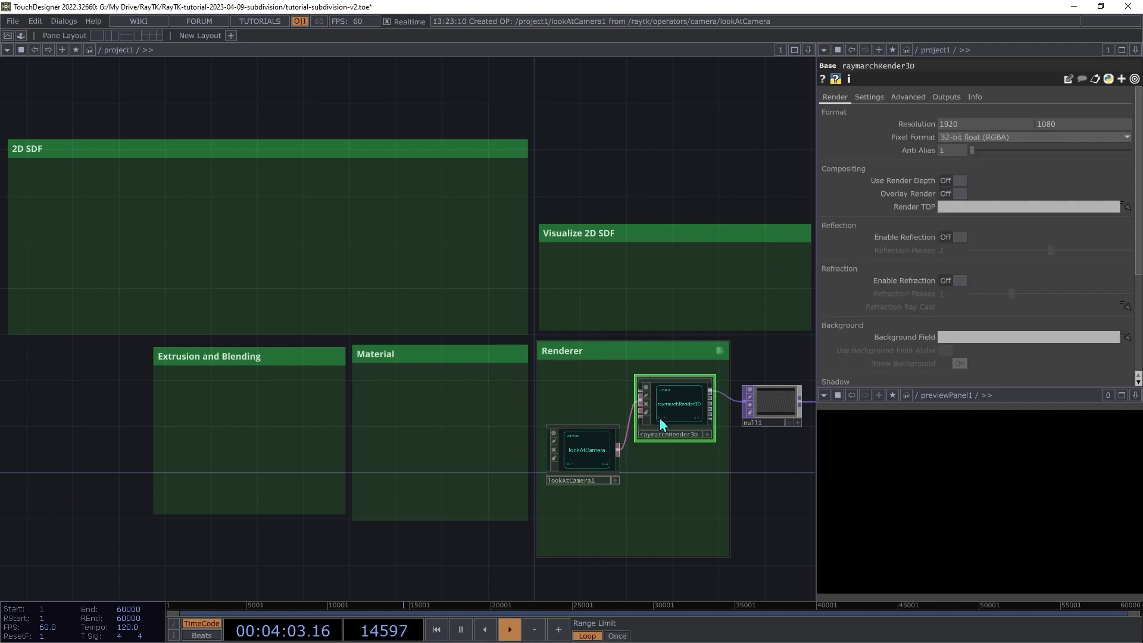
right_click(659, 418)
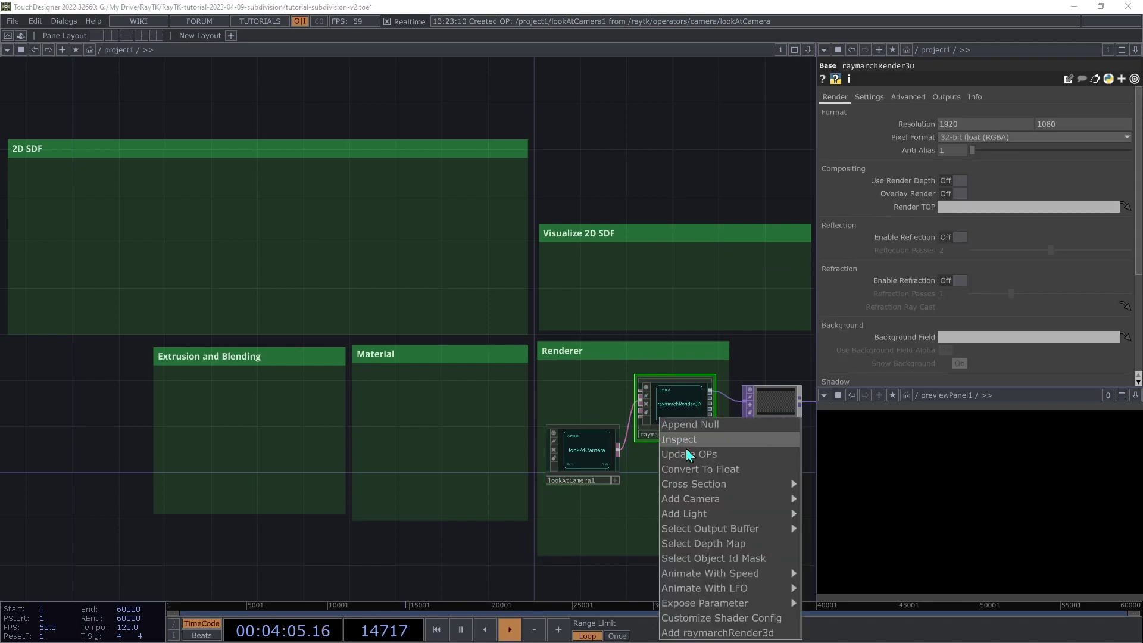
mouse_move(710, 513)
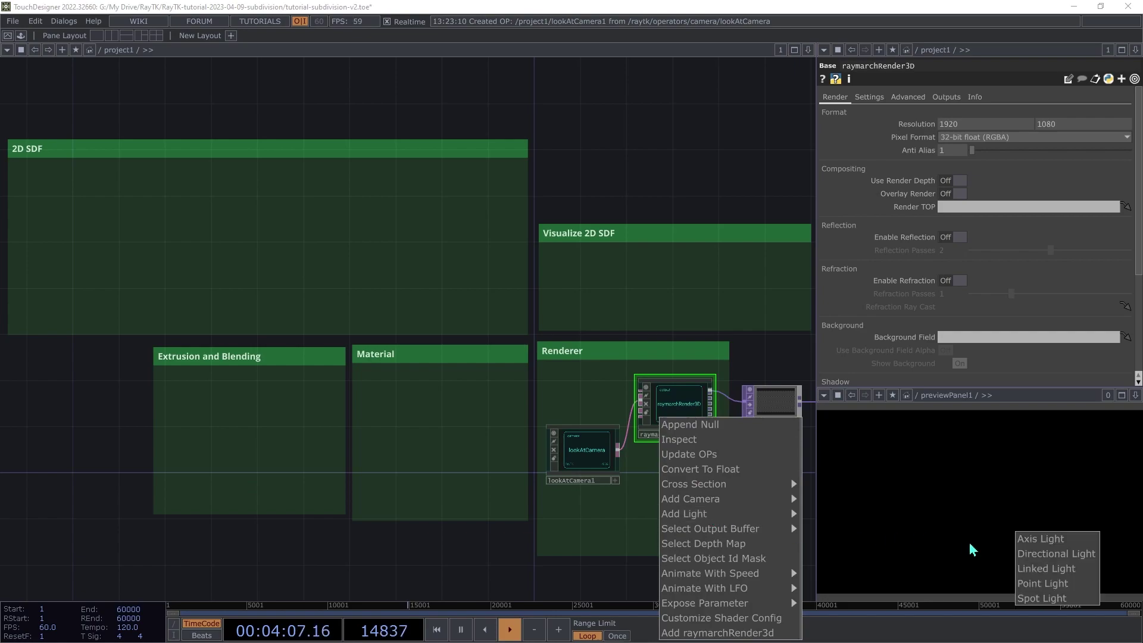
click(1033, 584)
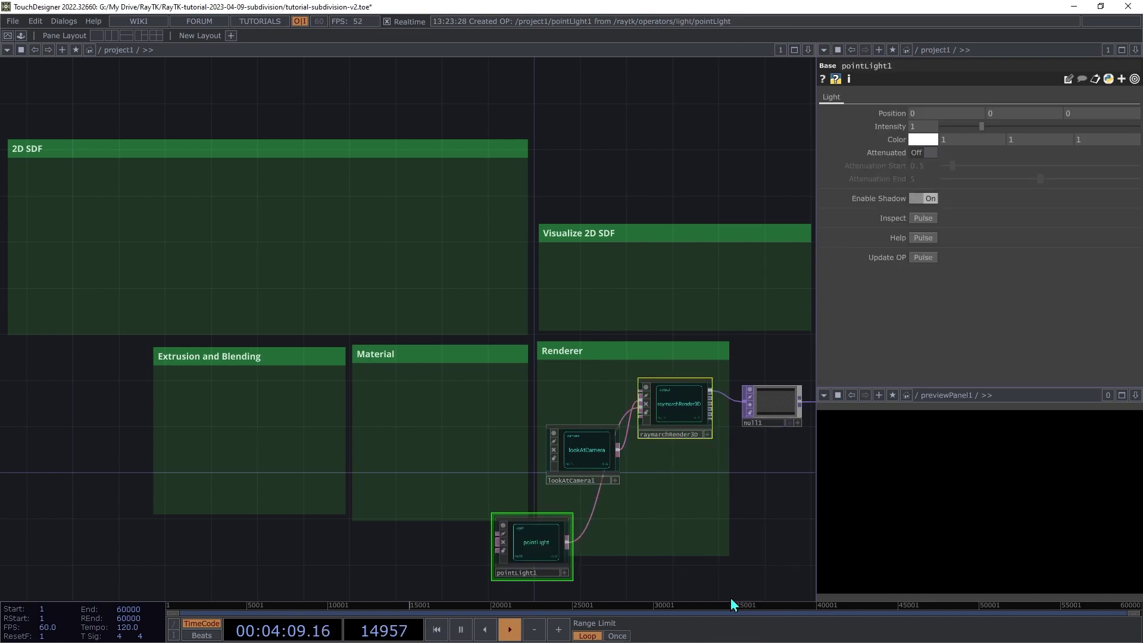
drag(555, 536, 605, 513)
drag(601, 464, 601, 441)
drag(601, 524, 601, 501)
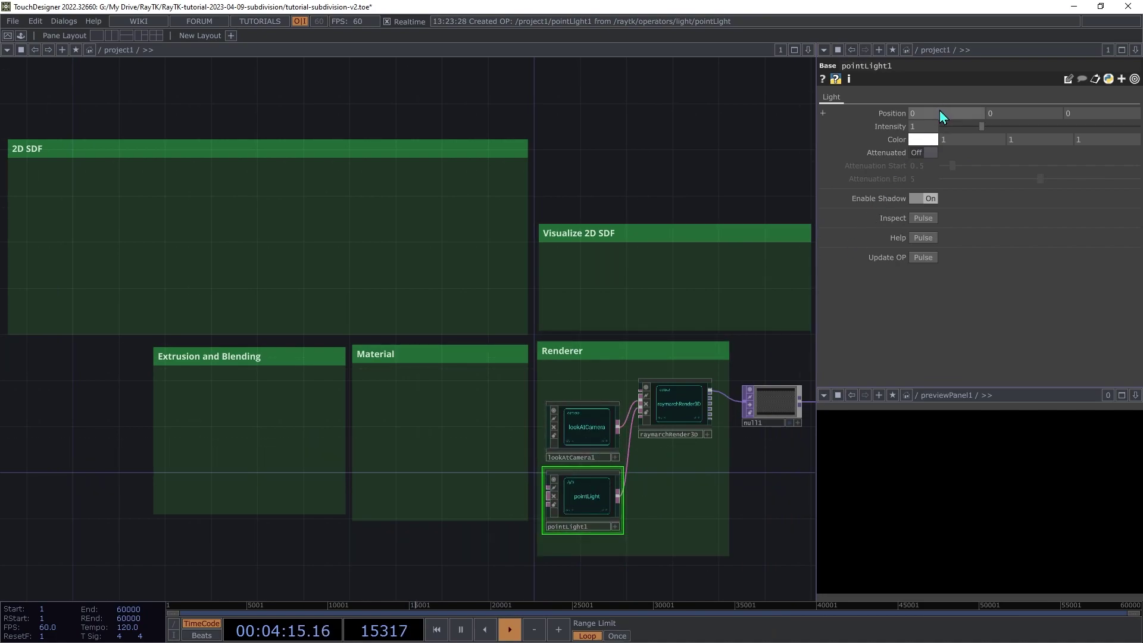
Step: Set the point light's Position to 4, 8, 4
text(4)
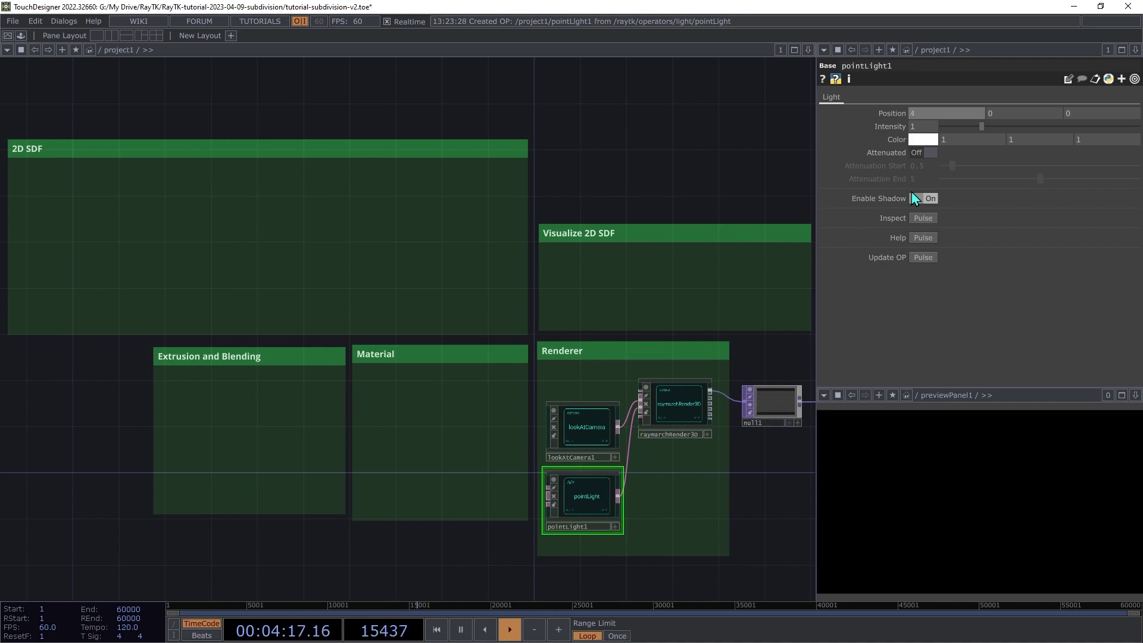
key(Tab)
text(8)
key(Tab)
text(4)
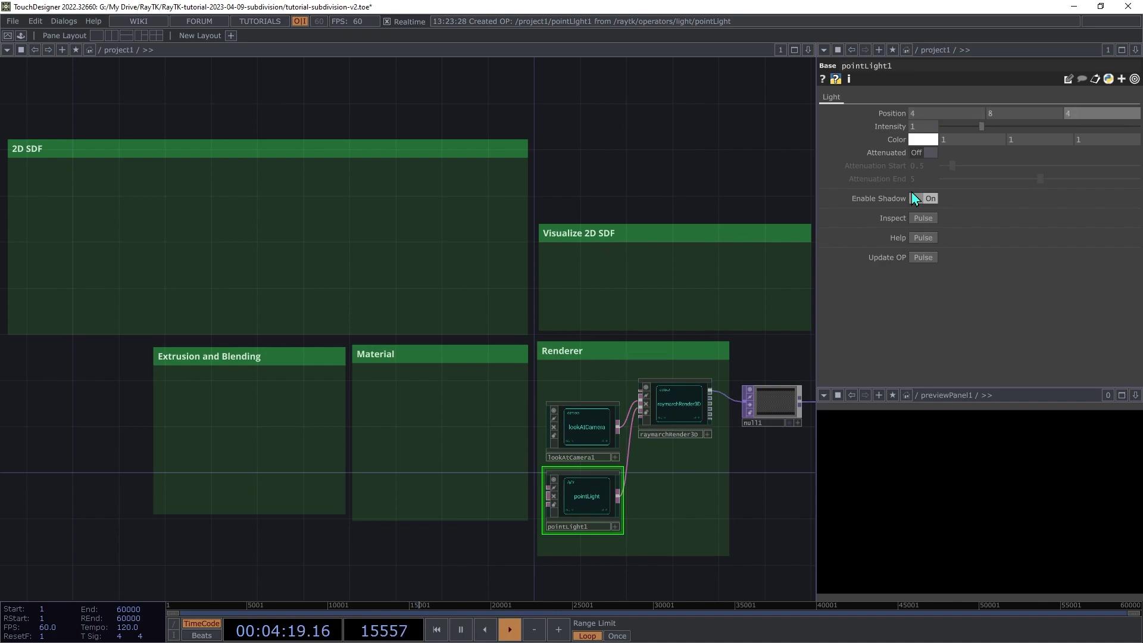
key(Tab)
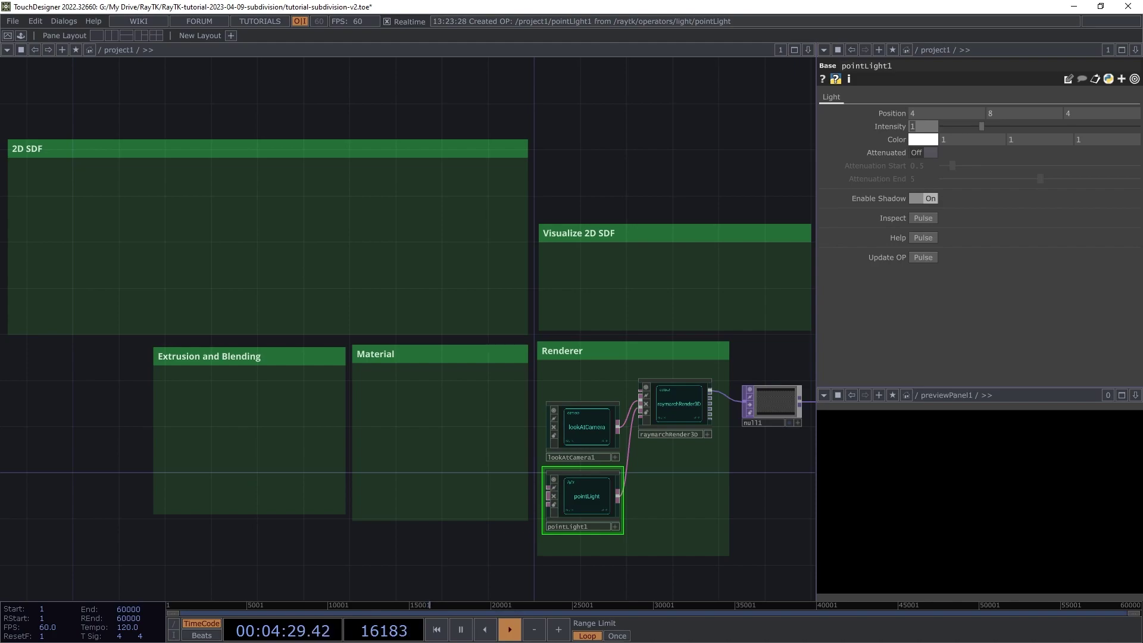
Step: Add a subdivisionSdf2d operator from the RayTK palette inside the 2D SDF group
scroll(6, 241, up, 3)
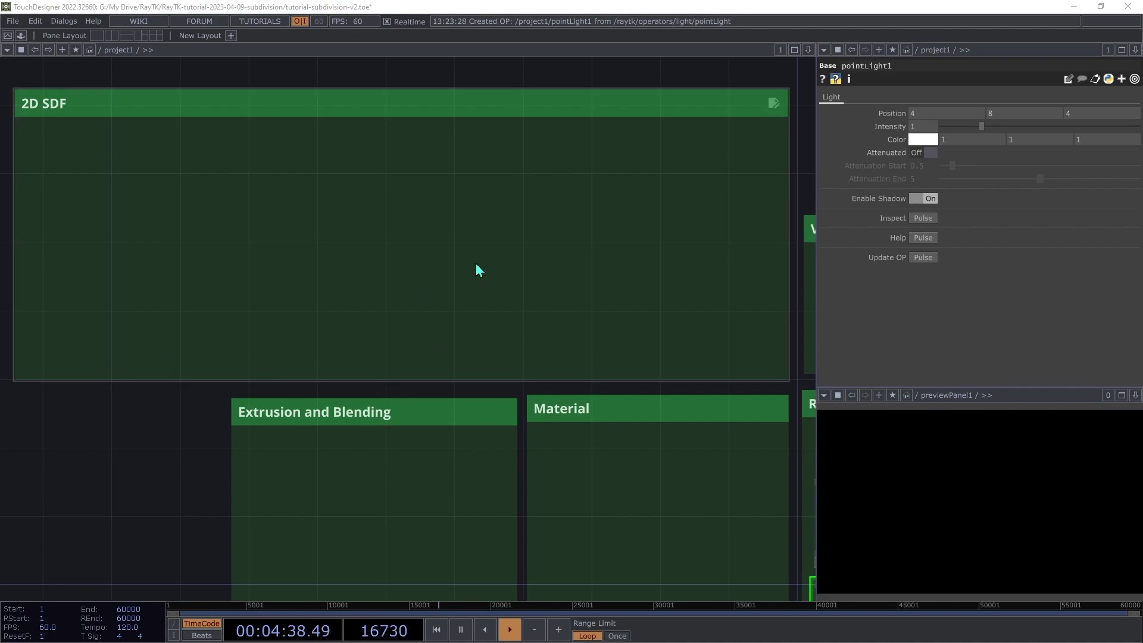
key(alt+r)
text(s)
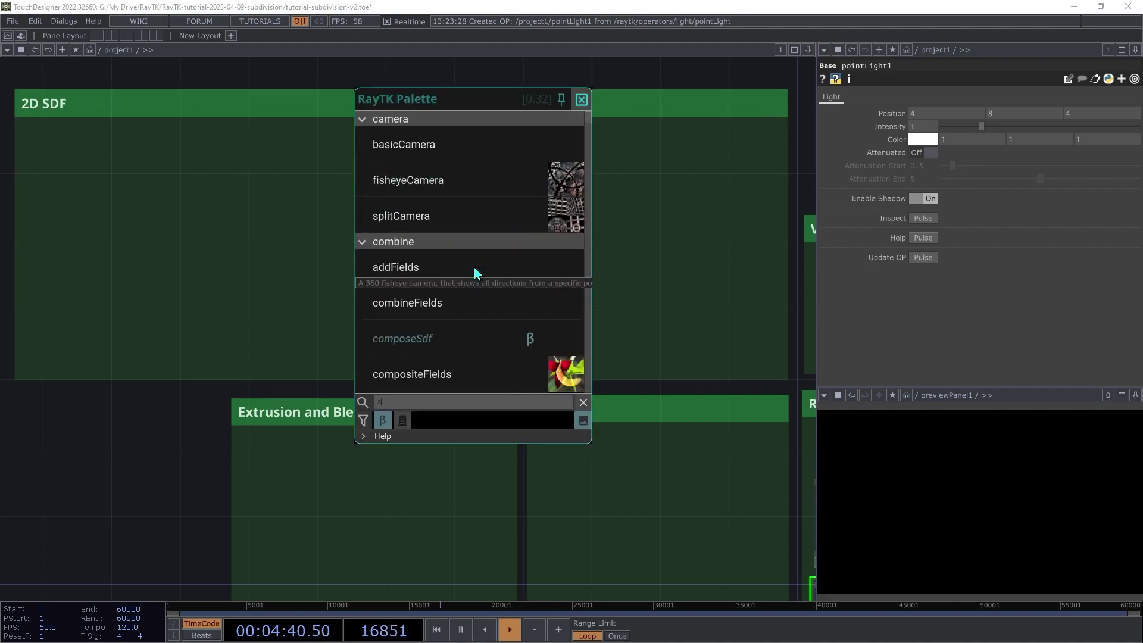
text(ub)
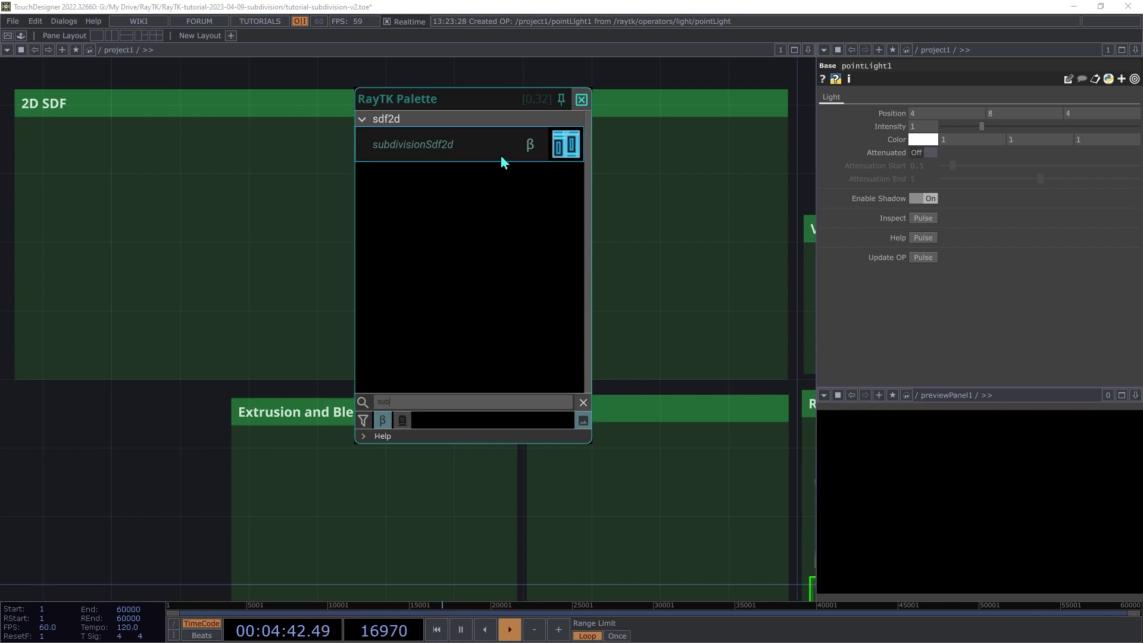
click(462, 155)
click(441, 341)
drag(403, 343, 657, 310)
Step: Append a Colorize 2D SDF operator to subdivisionSdf2d and place it in the Visualize 2D SDF group
drag(657, 357, 435, 289)
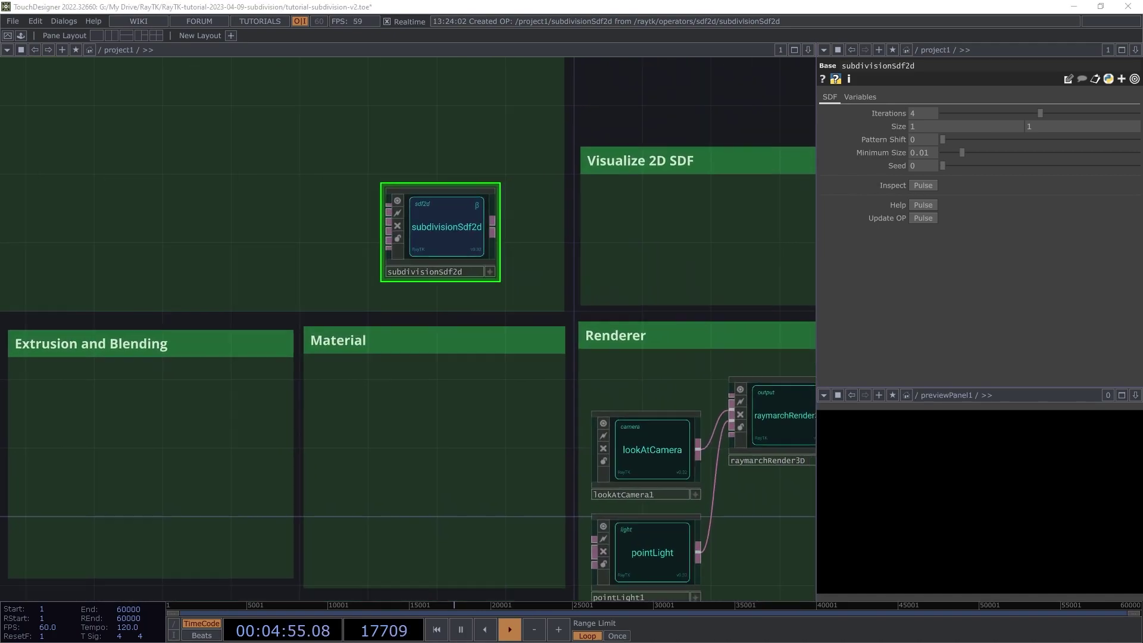
drag(566, 200, 370, 140)
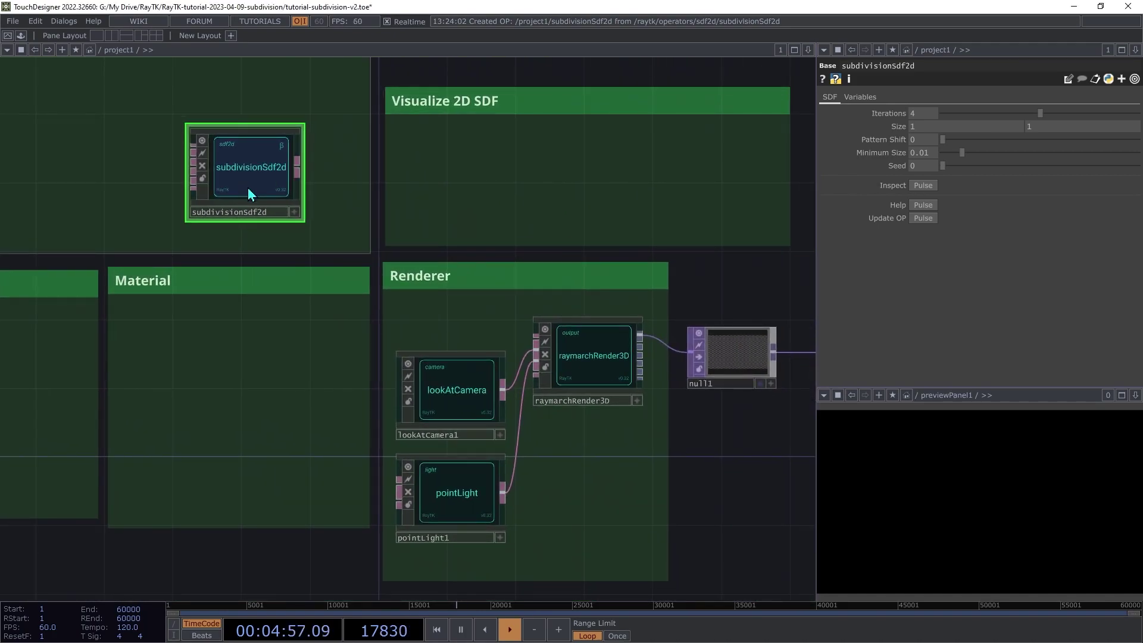
right_click(438, 173)
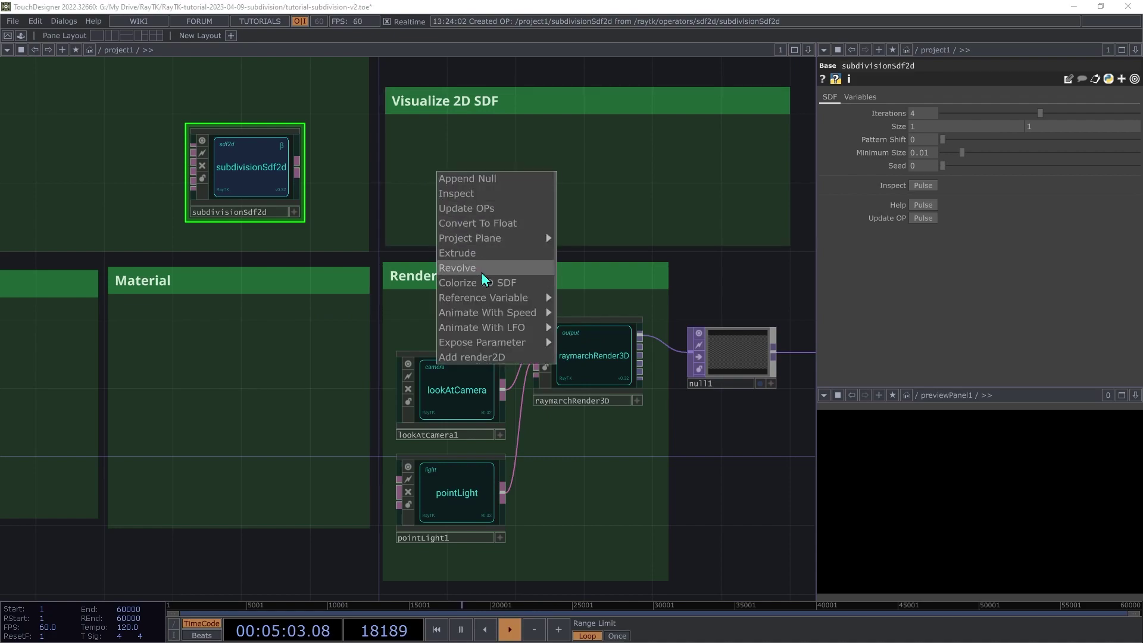
click(487, 290)
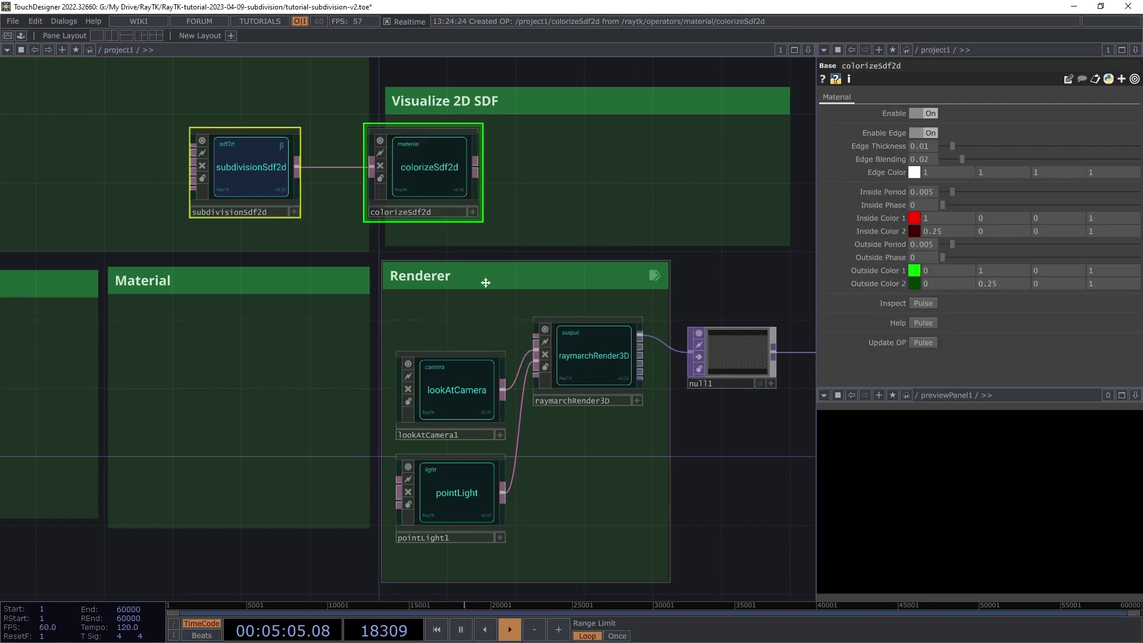
drag(388, 171, 448, 184)
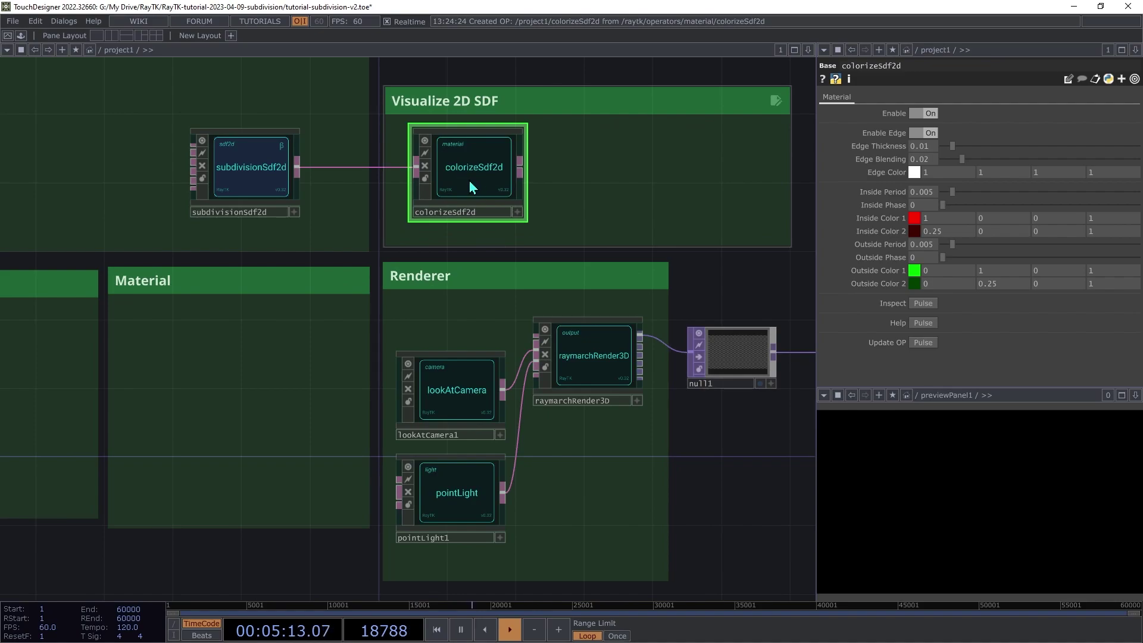
Step: Append a render2D operator to colorizeSdf2d in the Visualize 2D SDF group
right_click(472, 186)
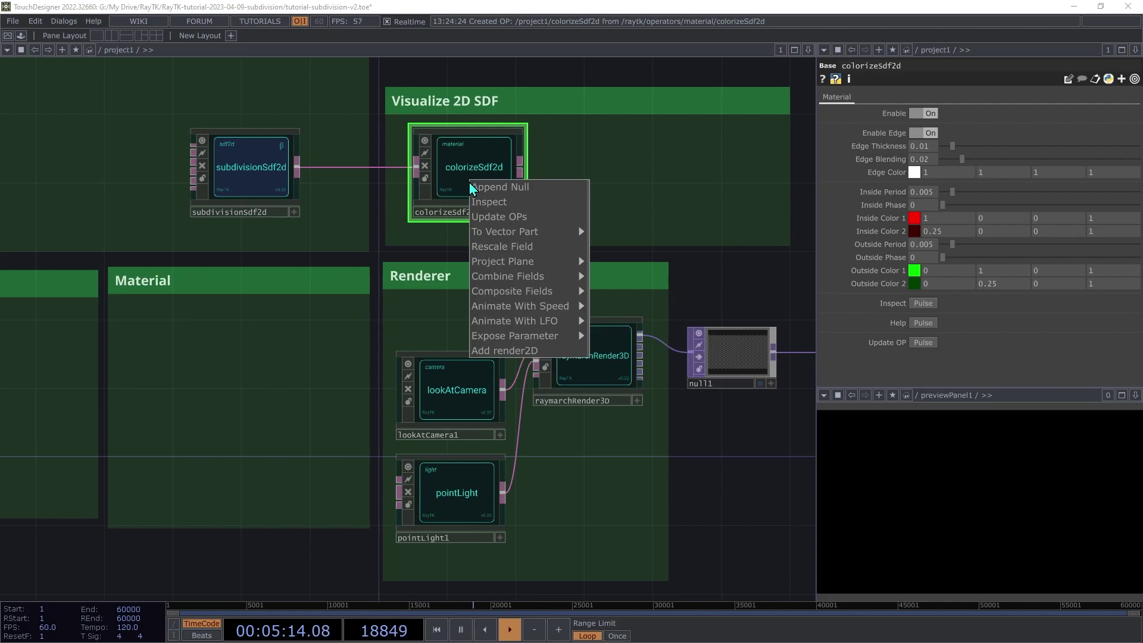
click(549, 351)
click(627, 198)
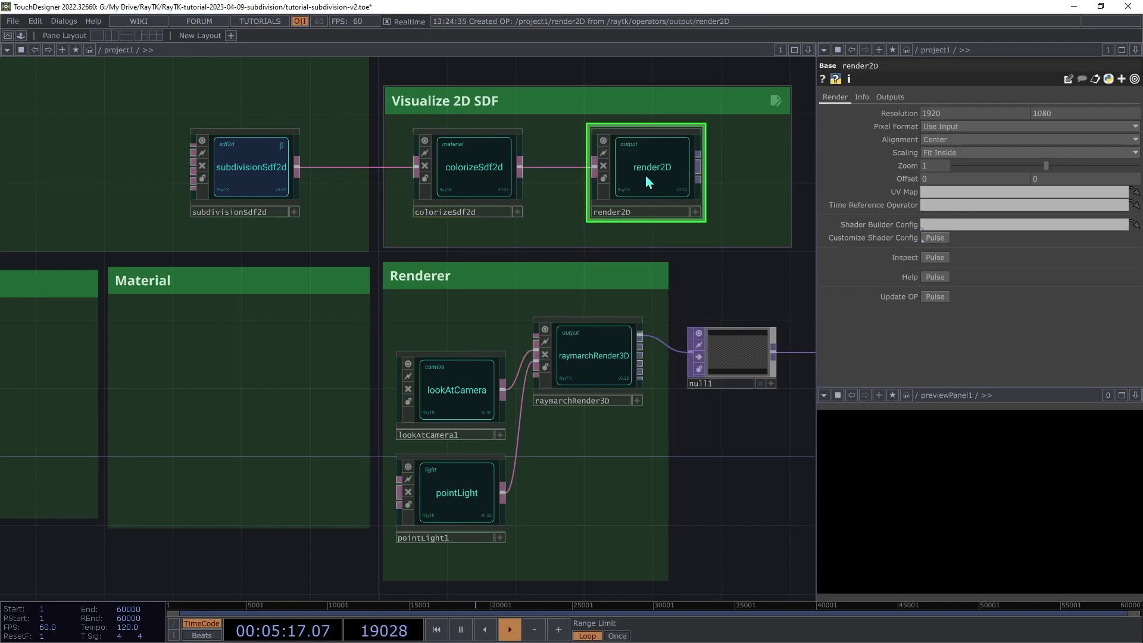
Step: Append a Null TOP to render2D and connect that null's output to null1's input for preview
drag(615, 170, 705, 169)
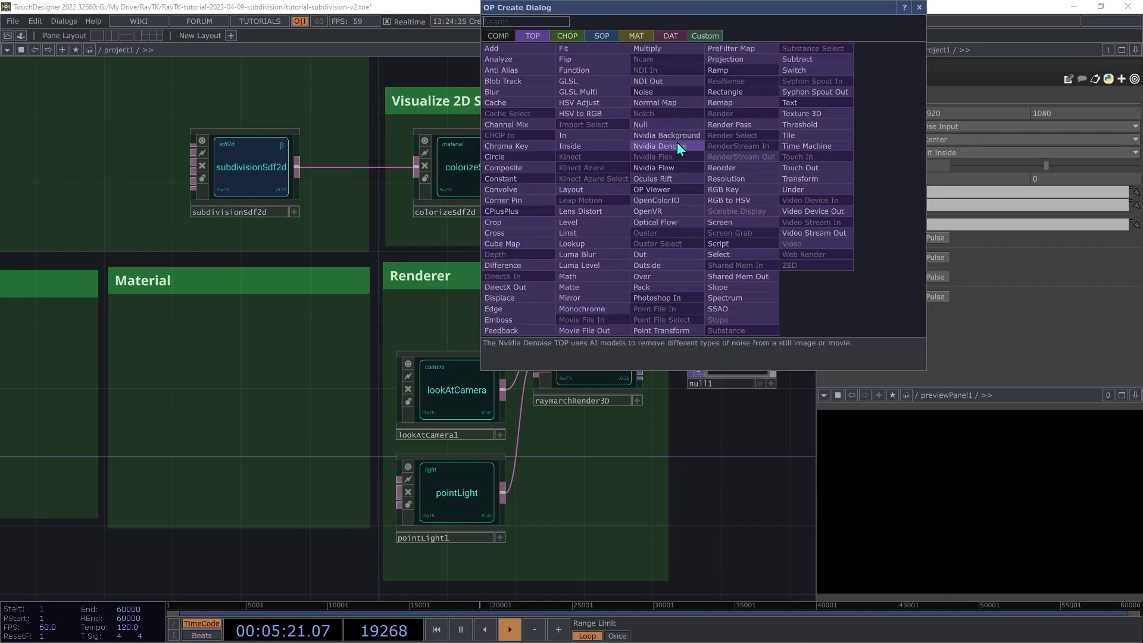
click(656, 130)
click(732, 171)
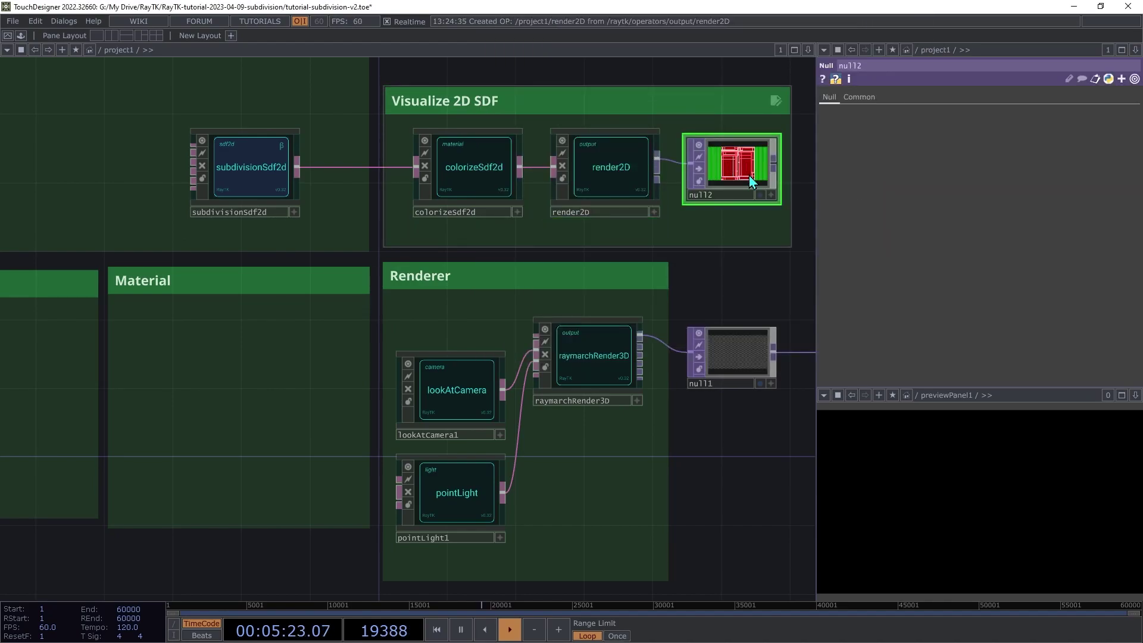
drag(774, 171, 691, 352)
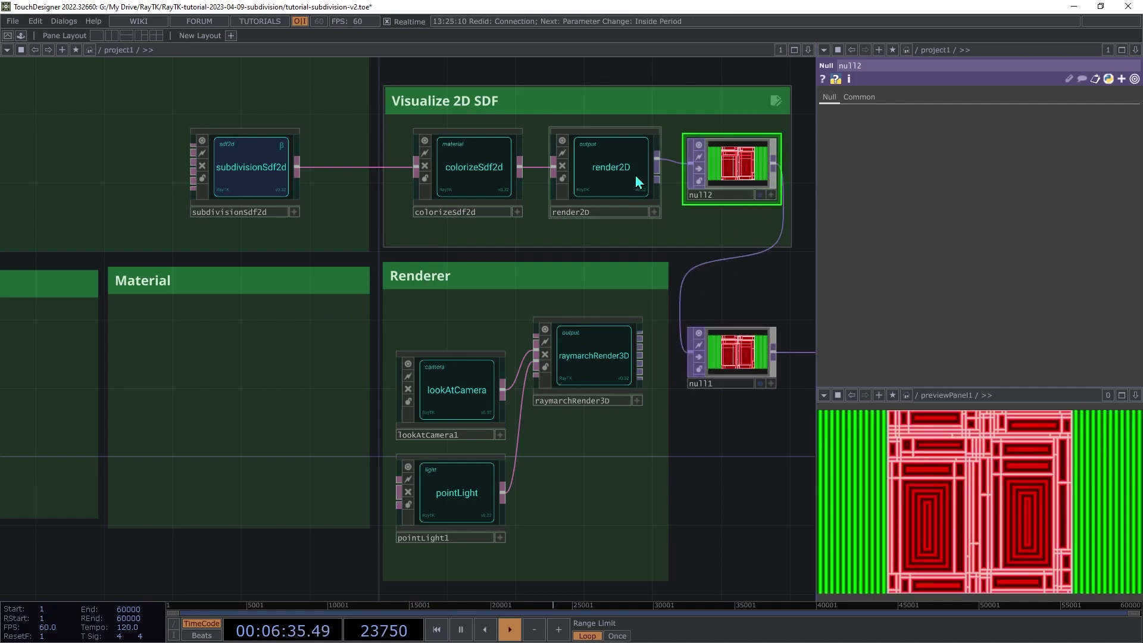
Step: Set the Zoom of the render2D operator to 0.3
click(625, 173)
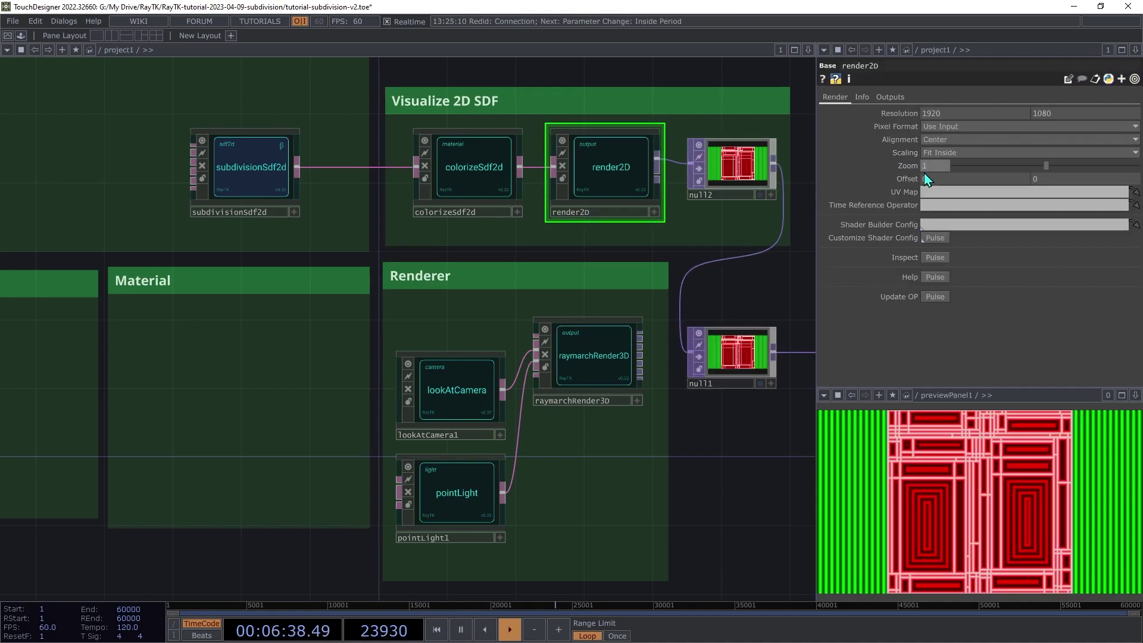
text(0.3)
key(Return)
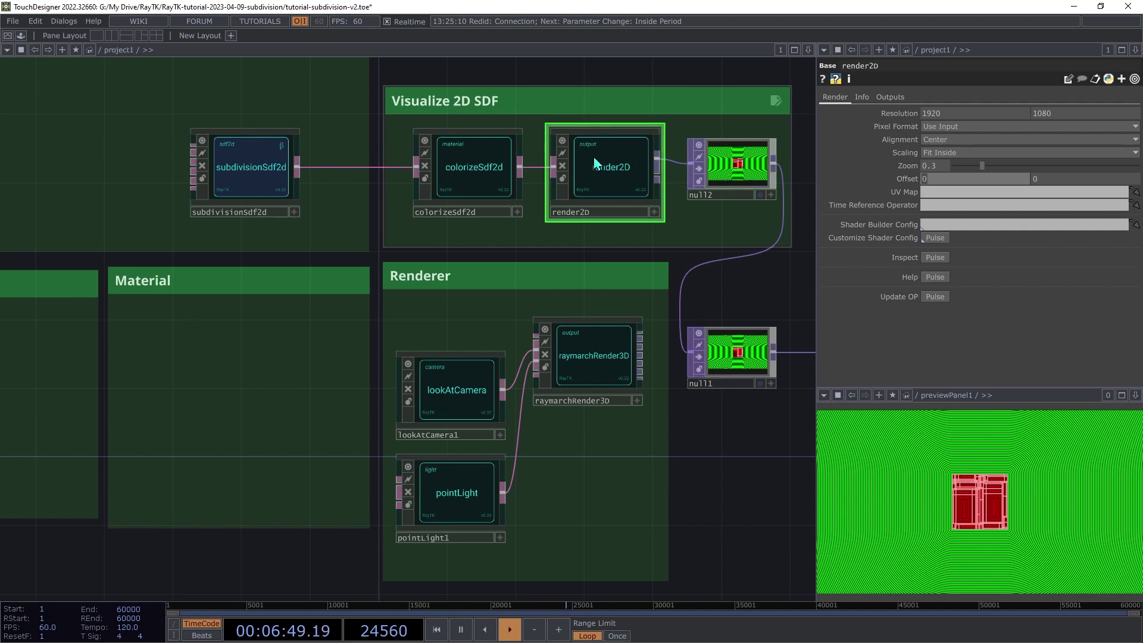
Step: Set both the Inside Period and the Outside Period of colorizeSdf2d to 0.02
click(485, 164)
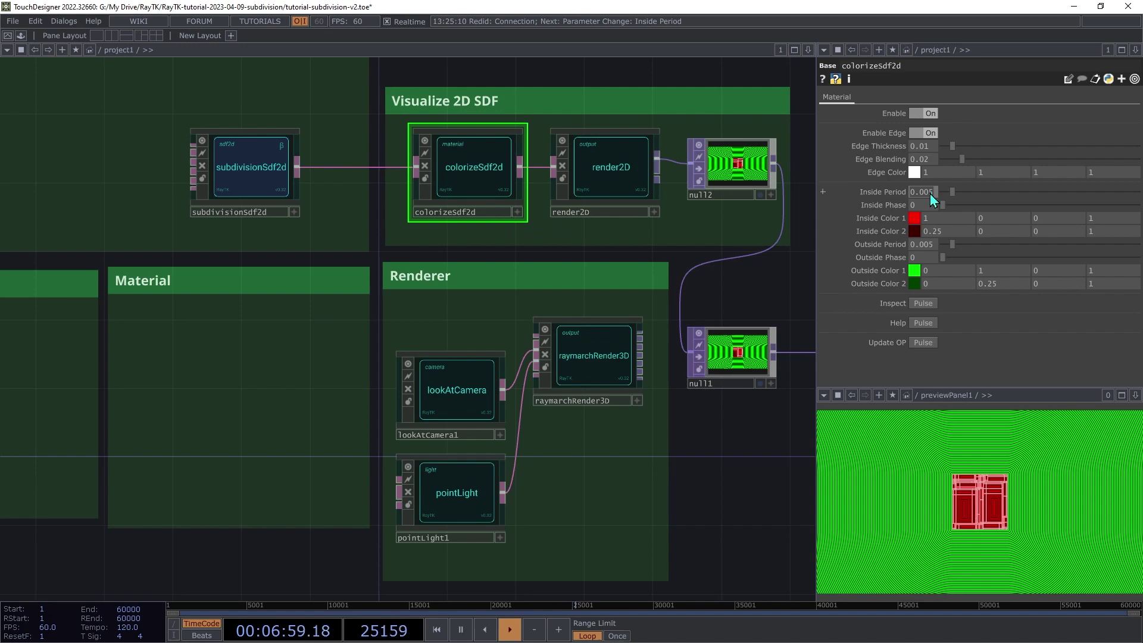
click(931, 194)
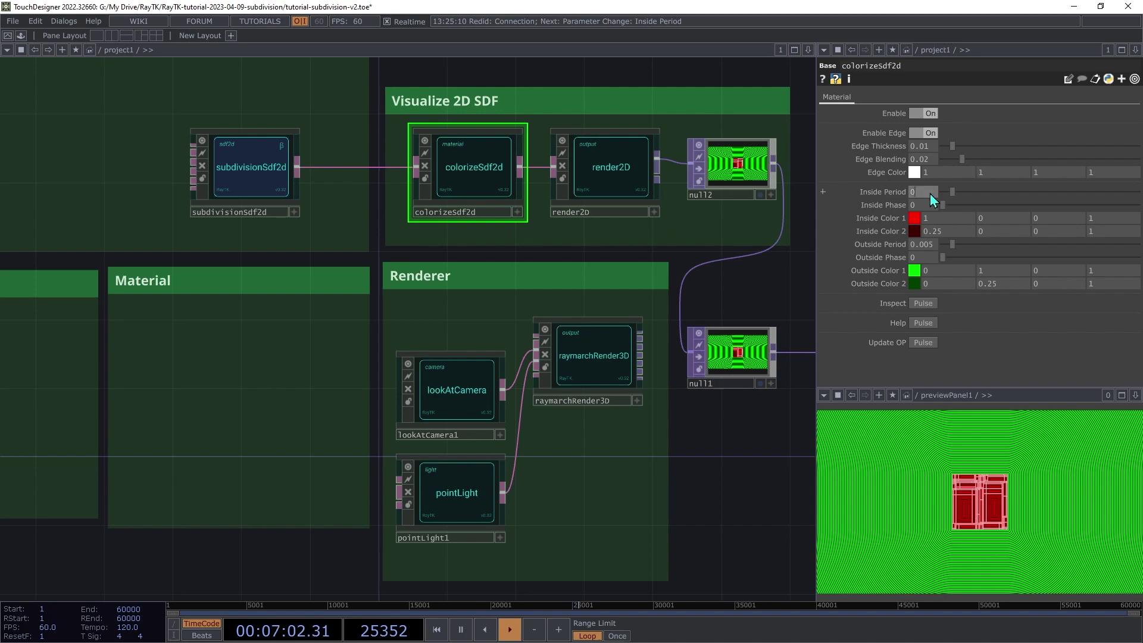
text(0.02)
key(Tab)
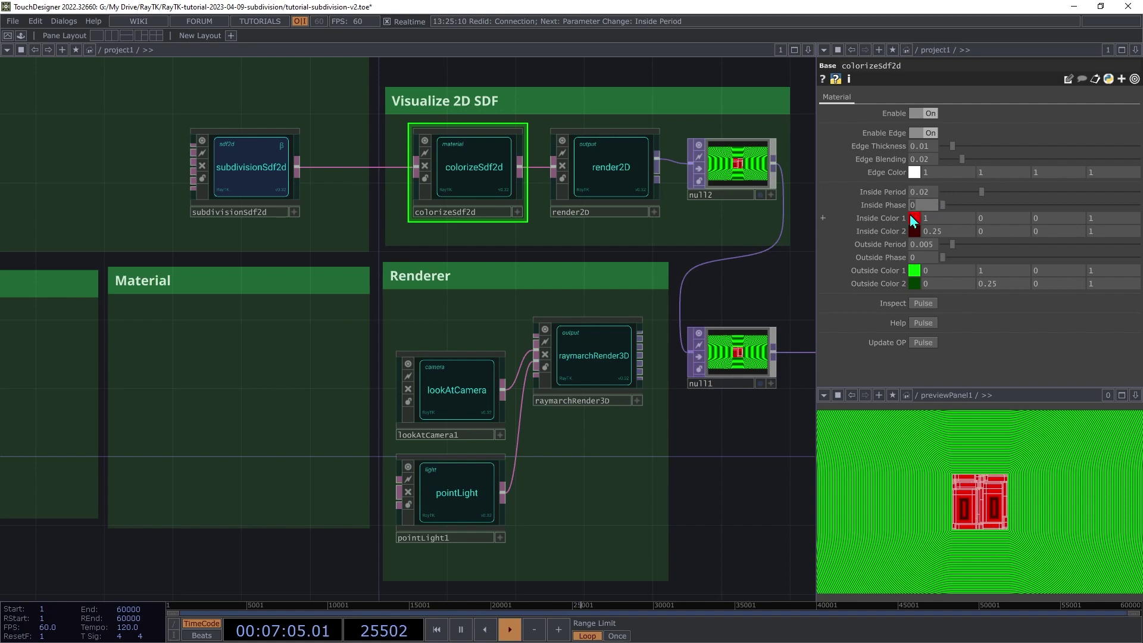
click(929, 245)
text(0.02)
key(Tab)
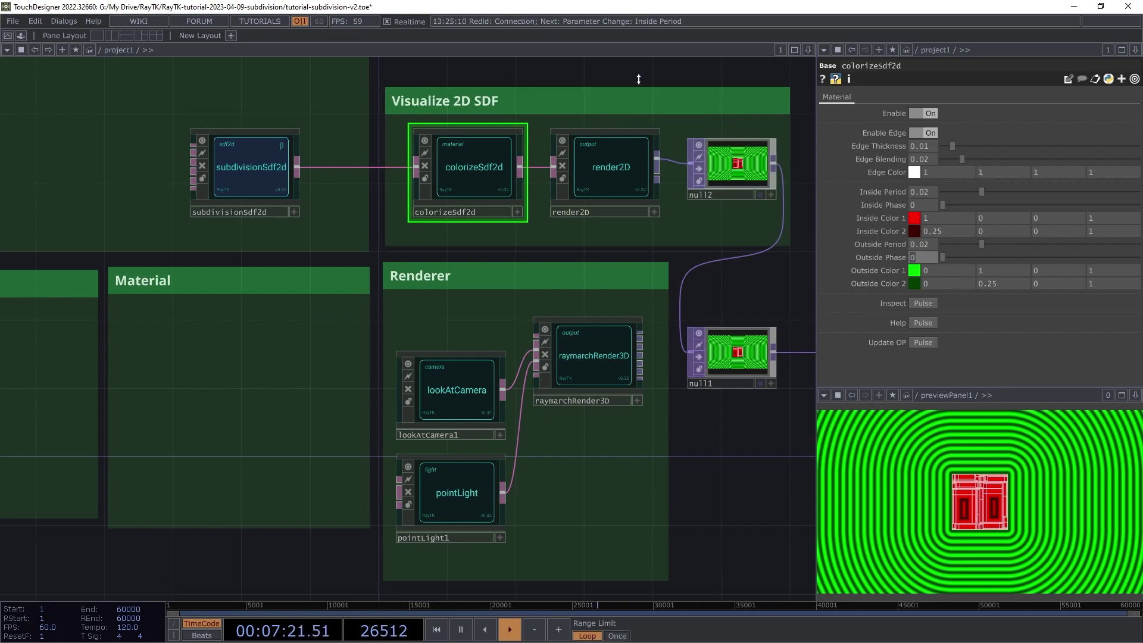
Step: Set both Size values of subdivisionSdf2d to 2
click(260, 164)
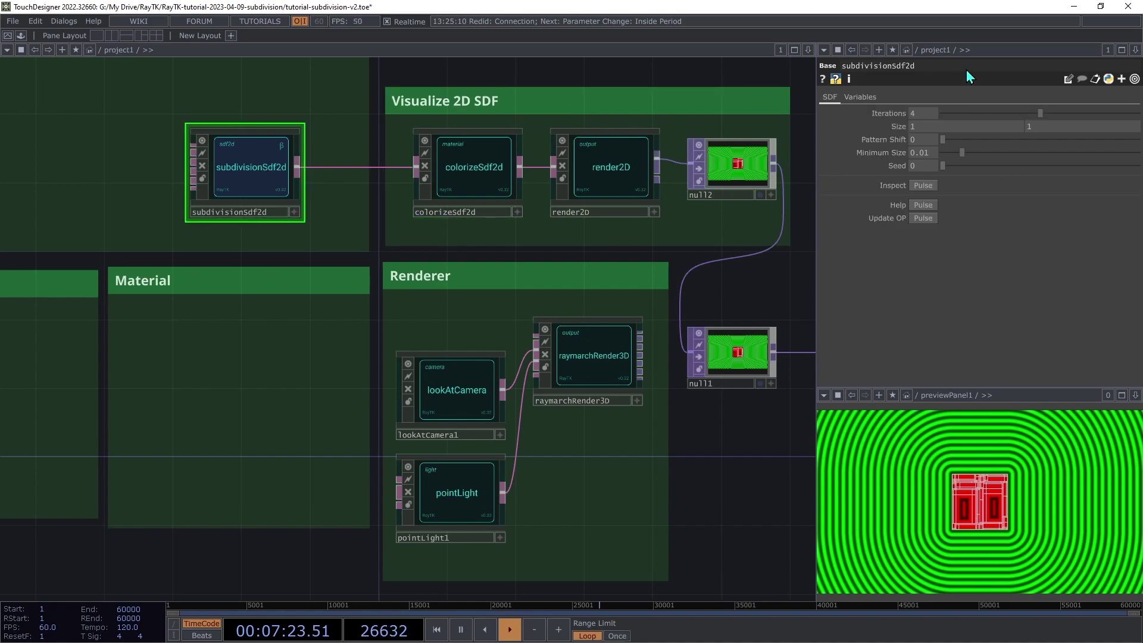
click(922, 126)
text(2)
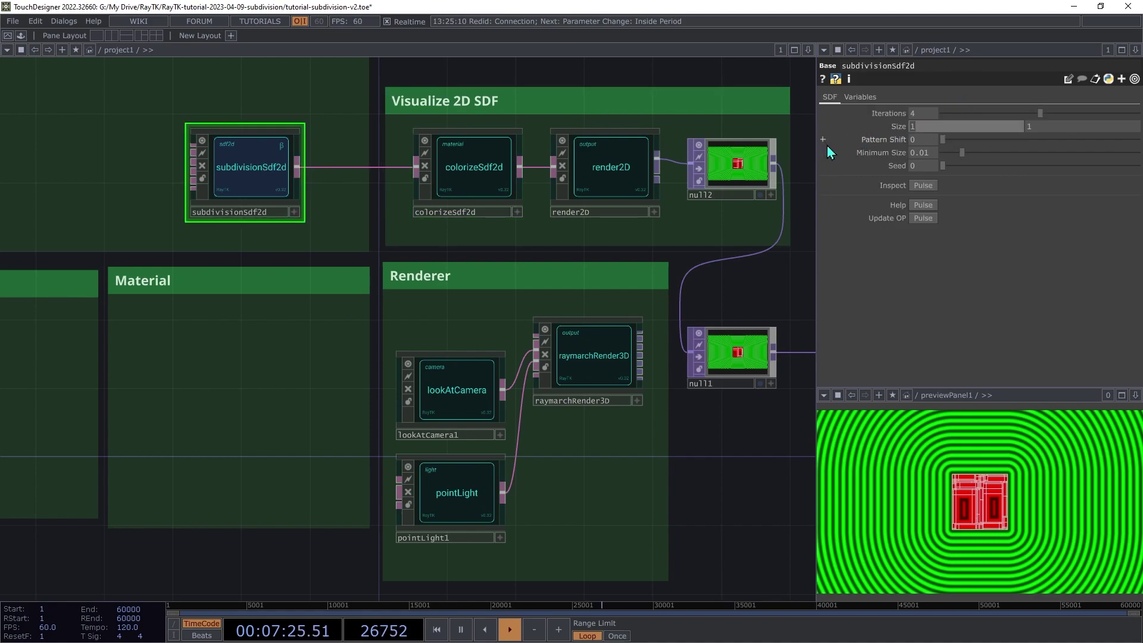
key(Return)
key(Tab)
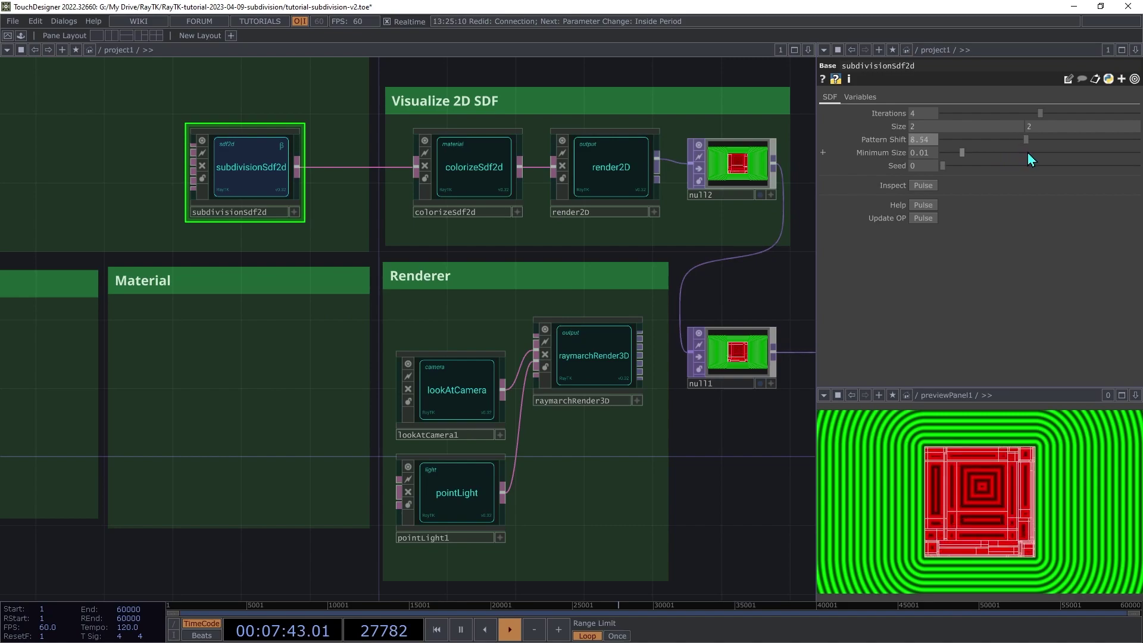
Step: On subdivisionSdf2d, return Pattern Shift to 0 and set Iterations to 3 and Minimum Size to 0.05
drag(1028, 153, 941, 173)
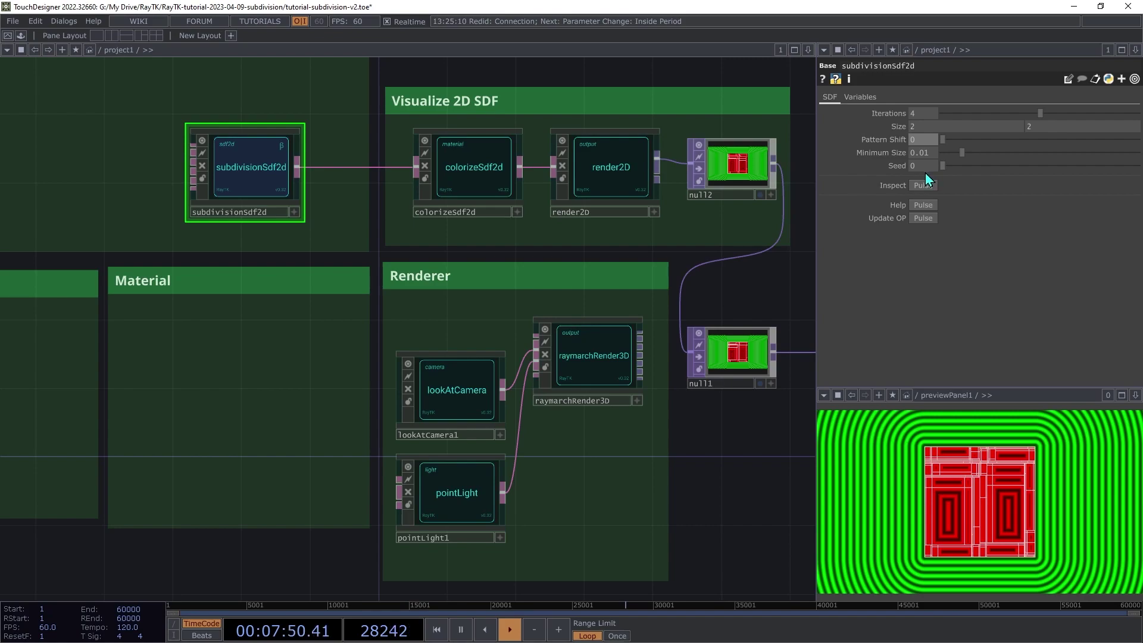
drag(926, 179, 899, 194)
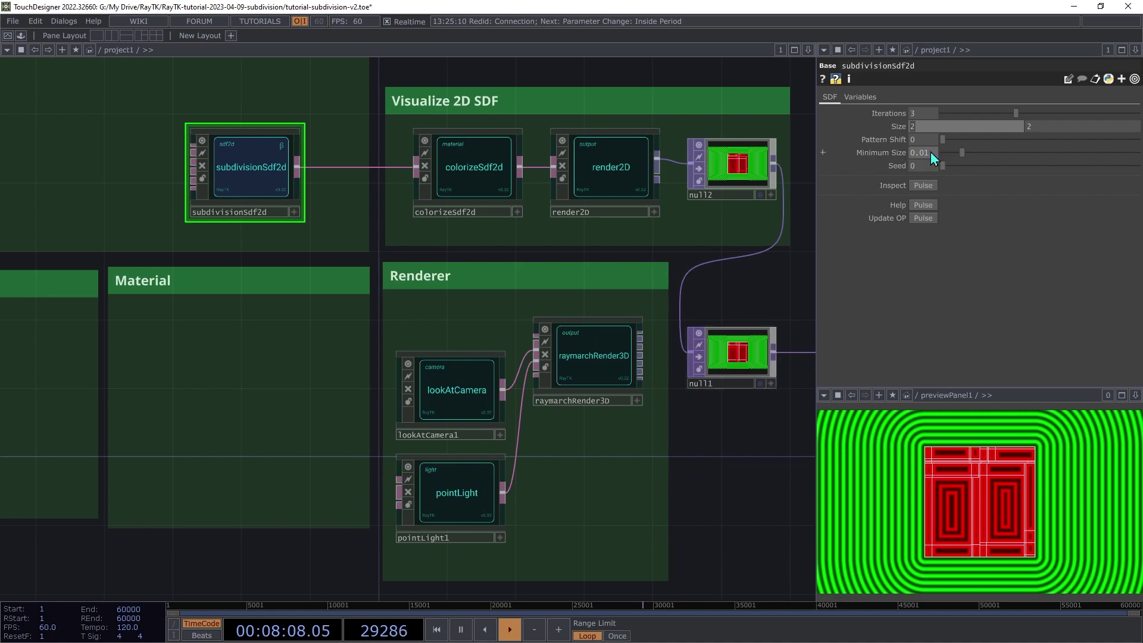
middle_drag(928, 152, 944, 206)
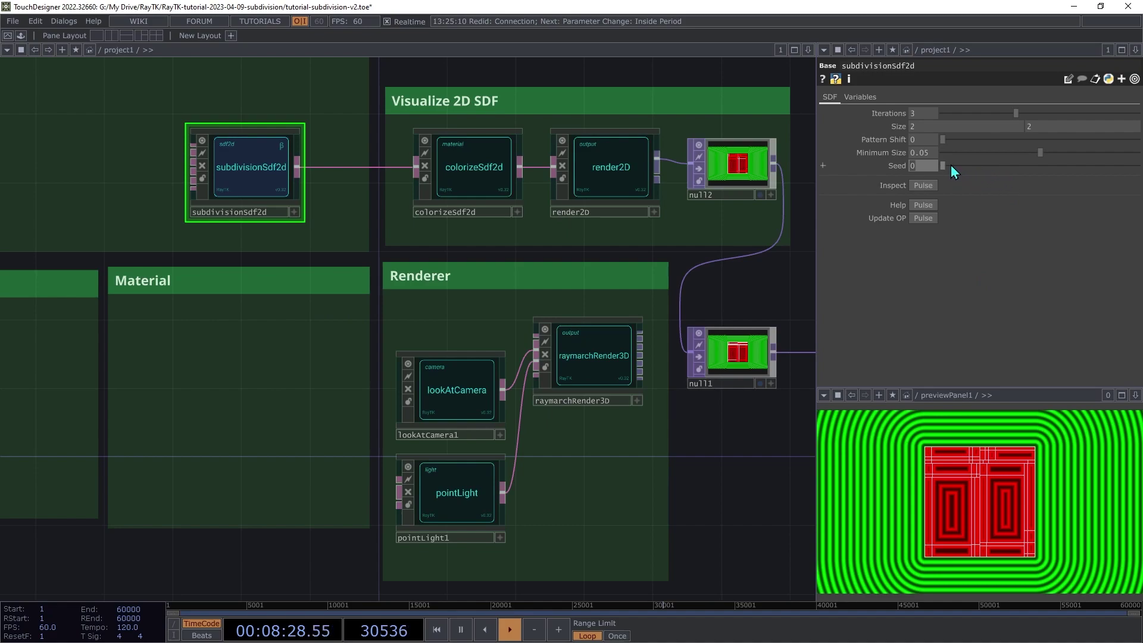
Step: Try Seed values of about 5.5 and 16.2 on subdivisionSdf2d, and return the Seed to 0
drag(944, 166, 955, 171)
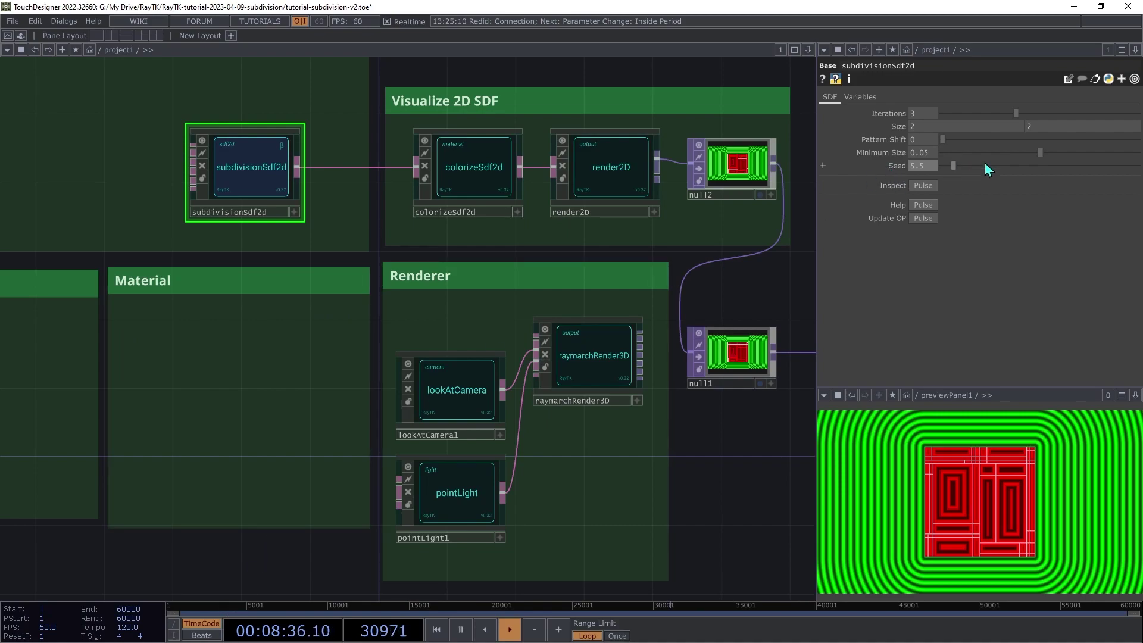
drag(955, 167, 976, 176)
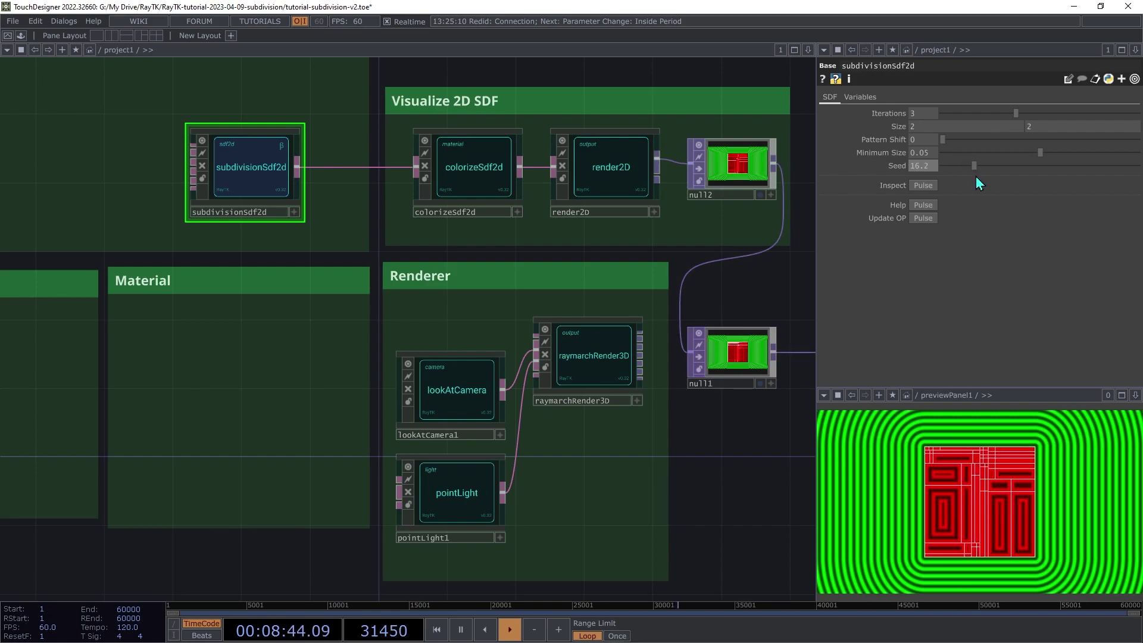
drag(976, 176, 940, 188)
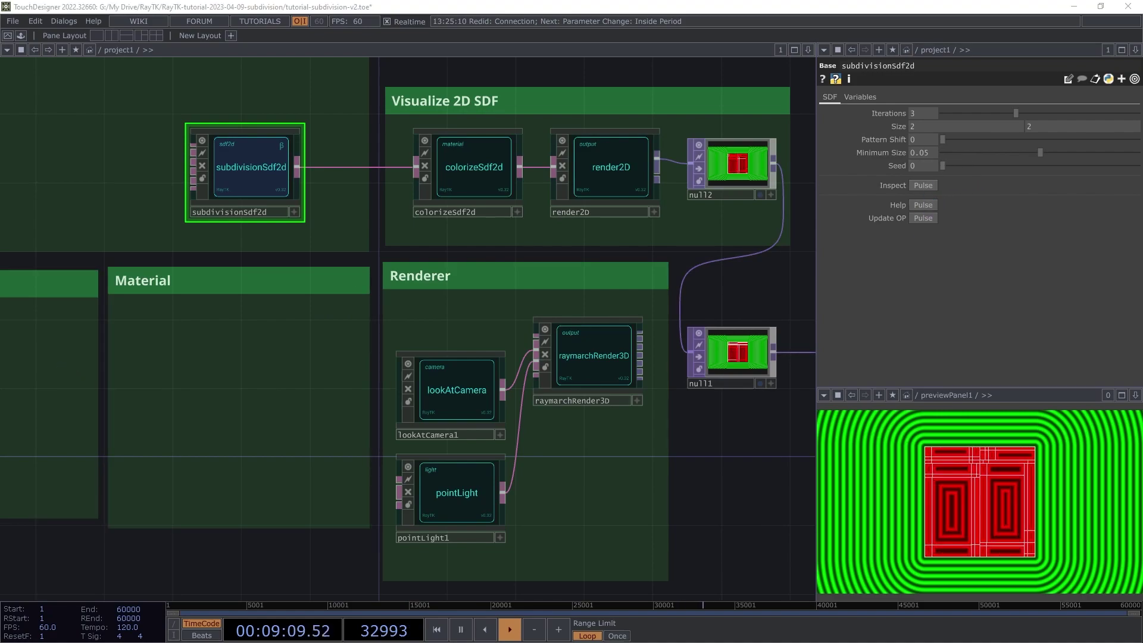
Step: Add an extrude operator from the RayTK palette and connect subdivisionSdf2d's output to it
middle_drag(227, 180, 440, 180)
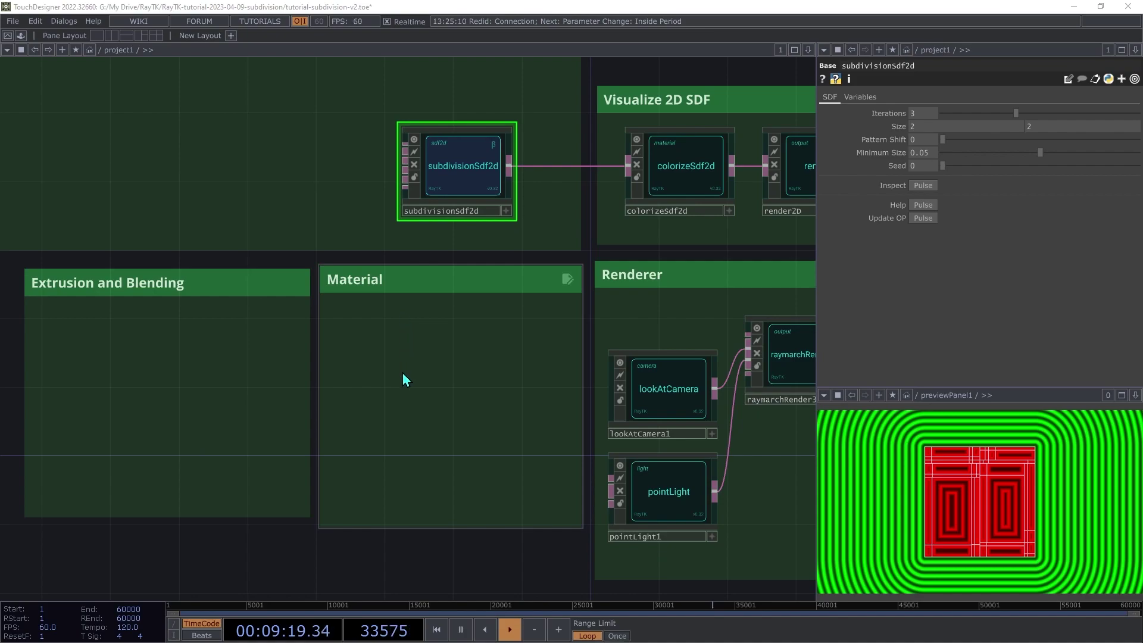
key(alt+r)
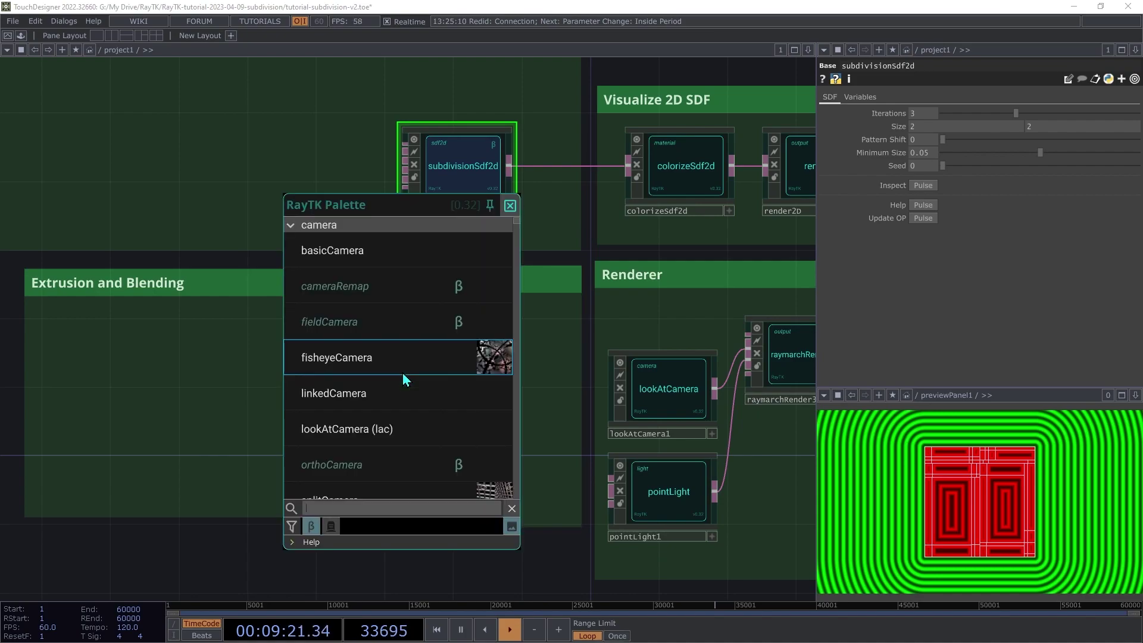
text(extr)
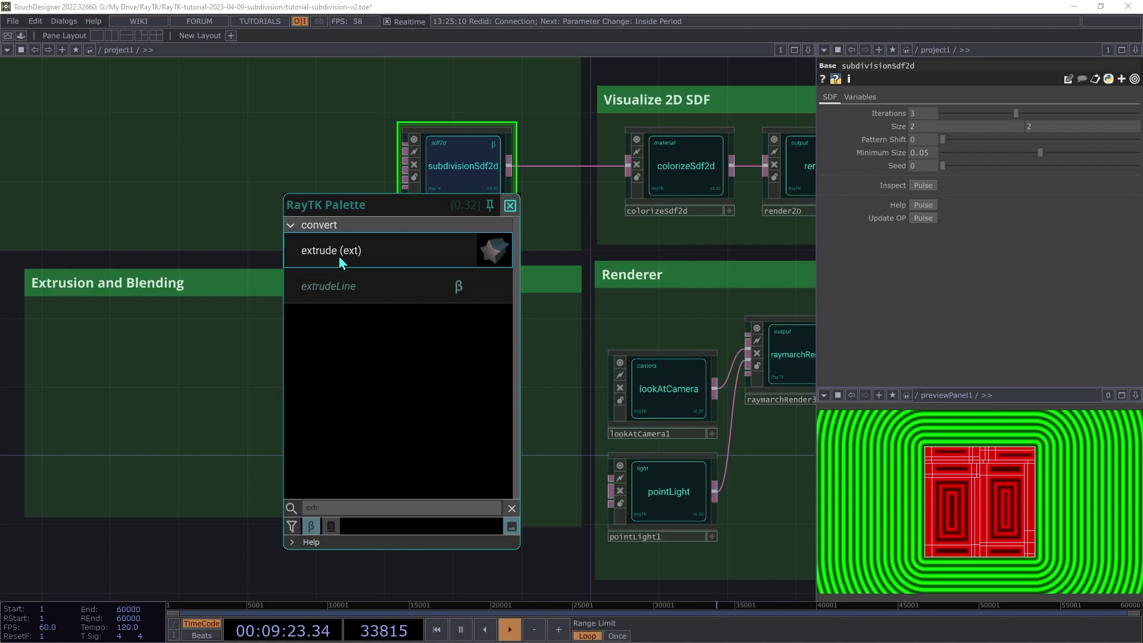
click(338, 253)
click(397, 355)
drag(397, 355, 395, 402)
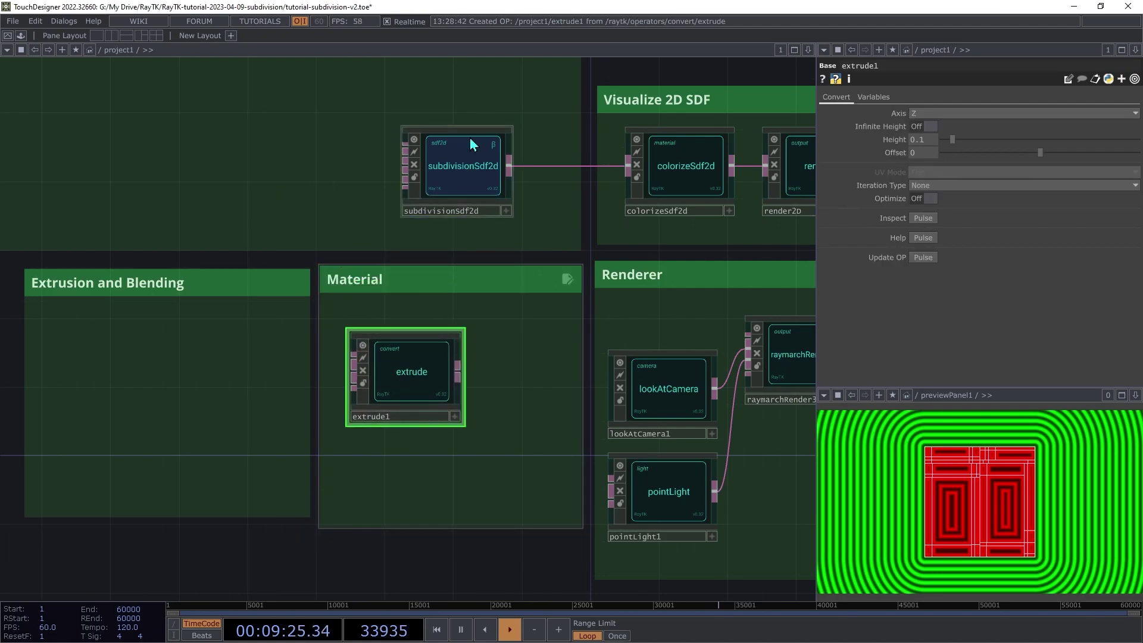
drag(509, 165, 354, 359)
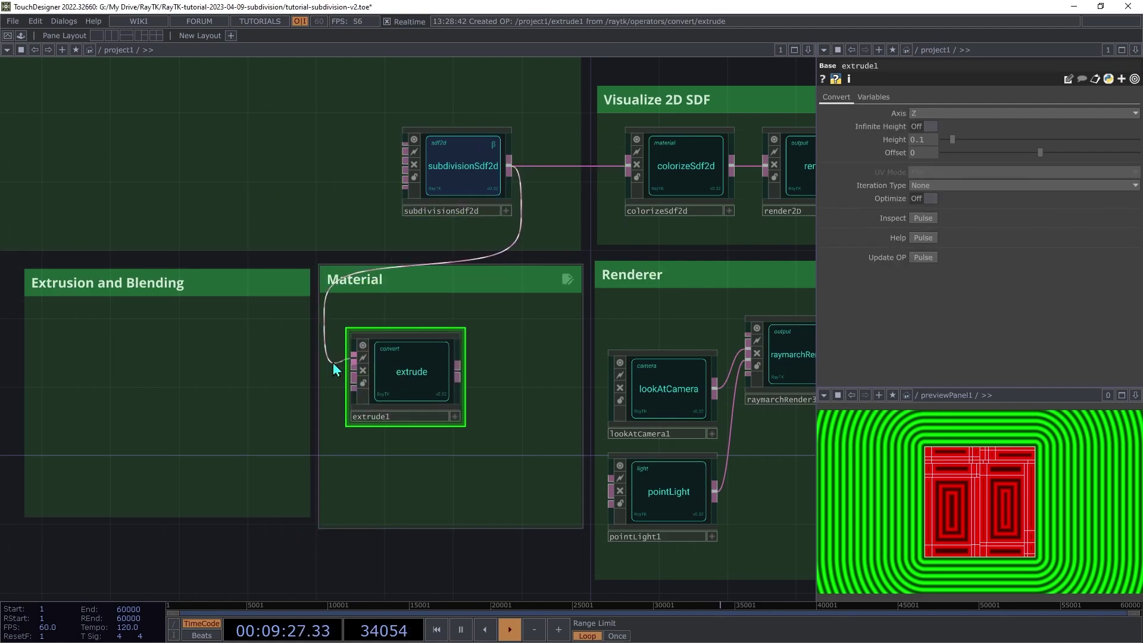
Step: Place extrude1 in the Extrusion and Blending group and route it through raymarchRender3D to null1 for preview
drag(416, 379, 720, 329)
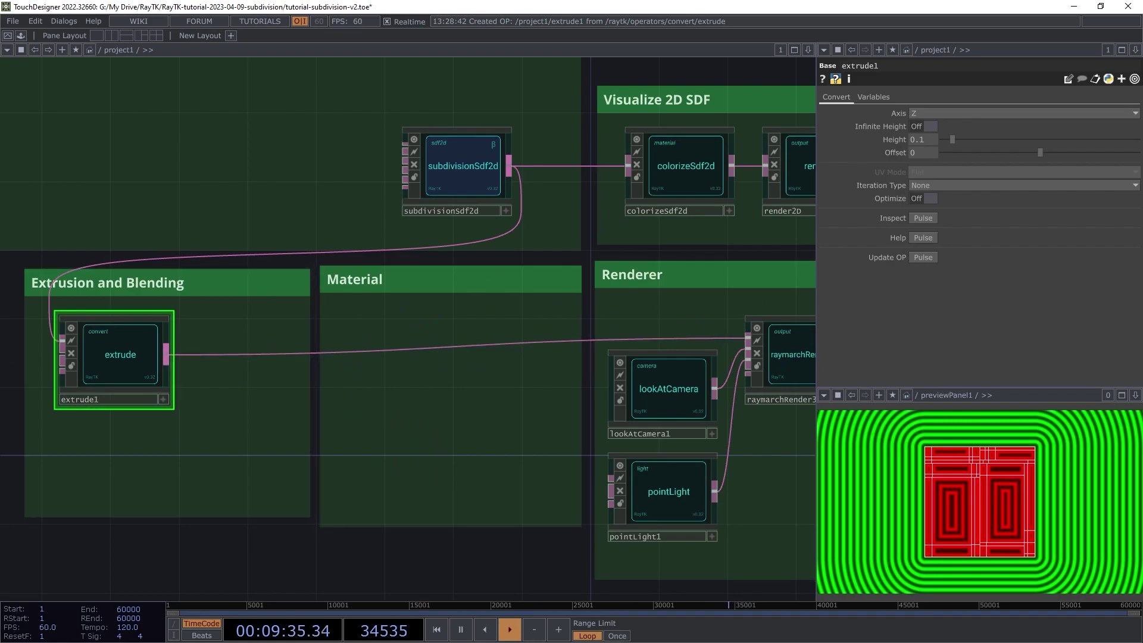
drag(459, 332, 248, 331)
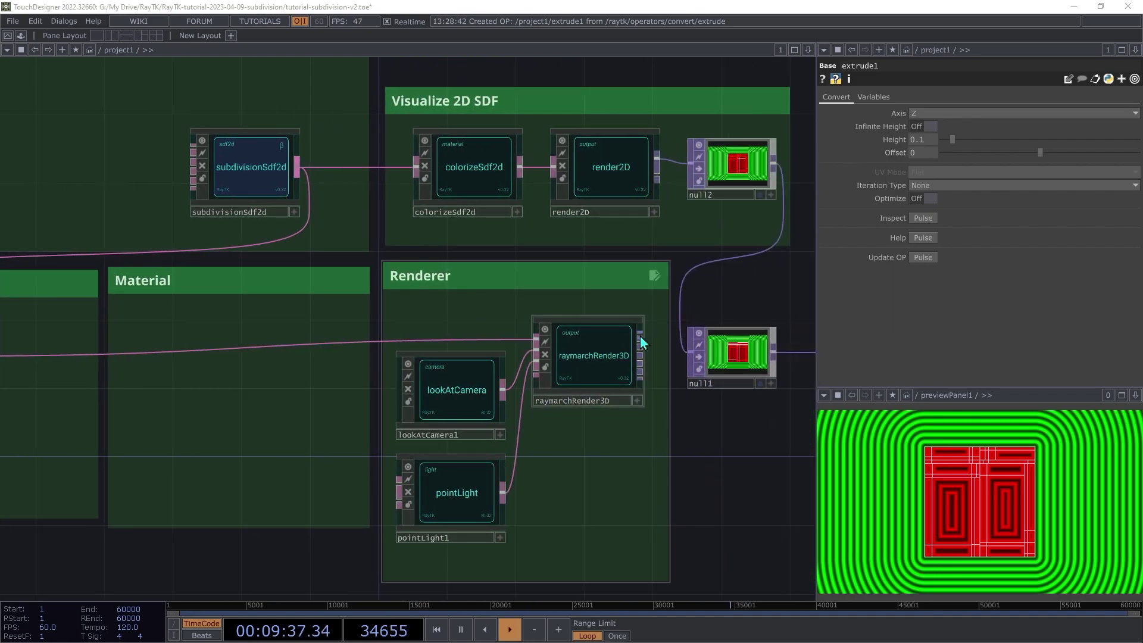
drag(682, 359, 641, 338)
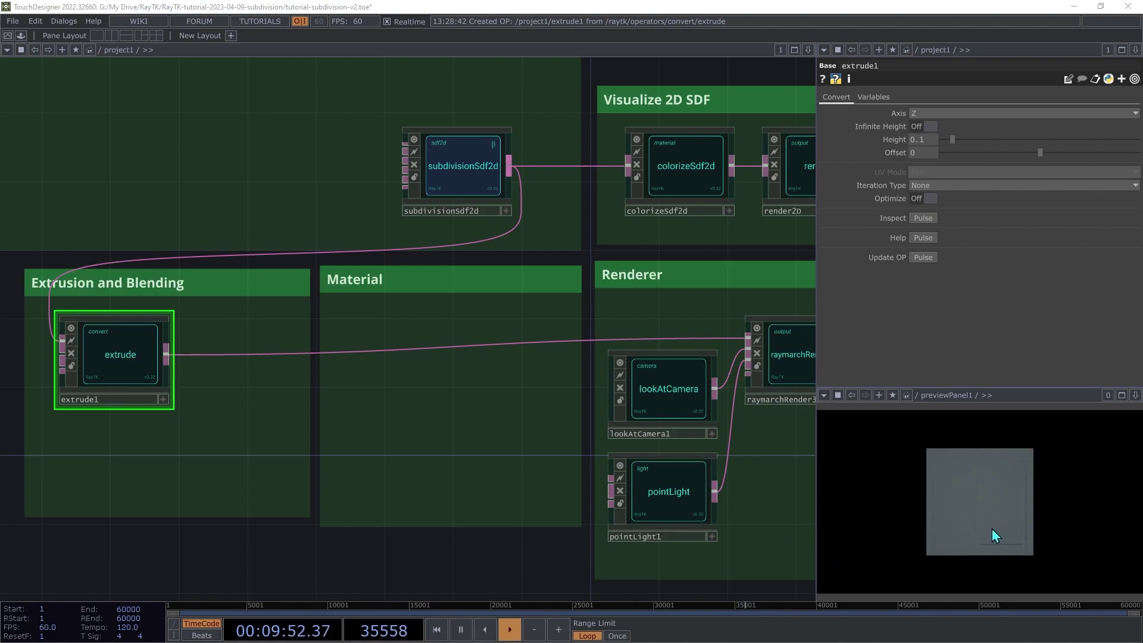
Step: Inspect the extruded surface up close in the preview, and reconnect null2's output to null1 to preview the 2D SDF
scroll(993, 529, up, 5)
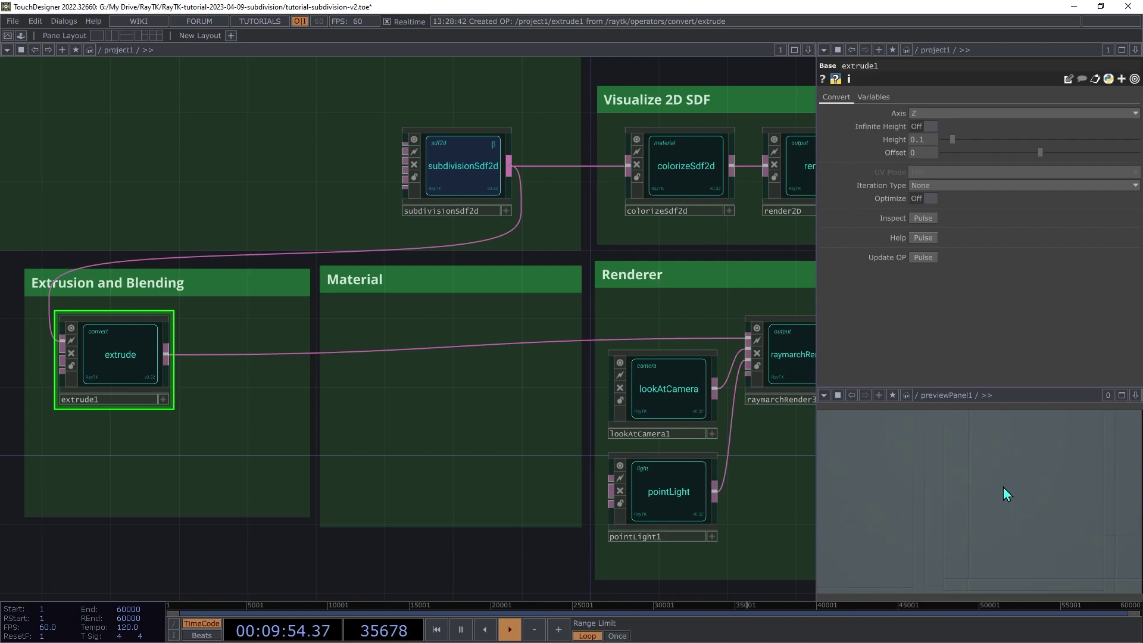
drag(1010, 454, 1010, 439)
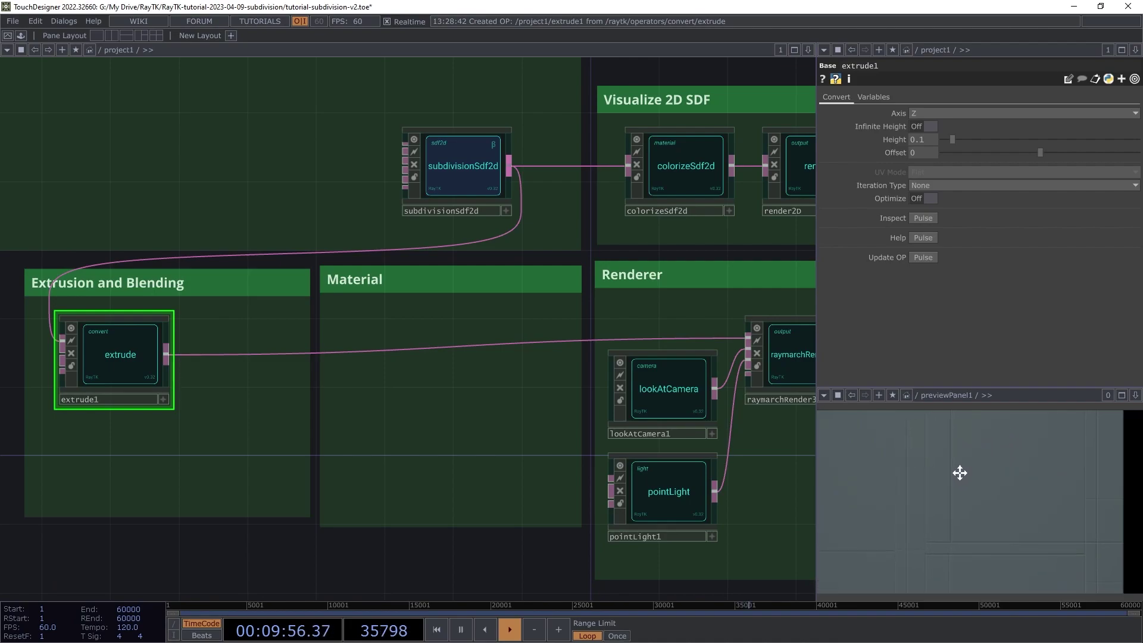
key(h)
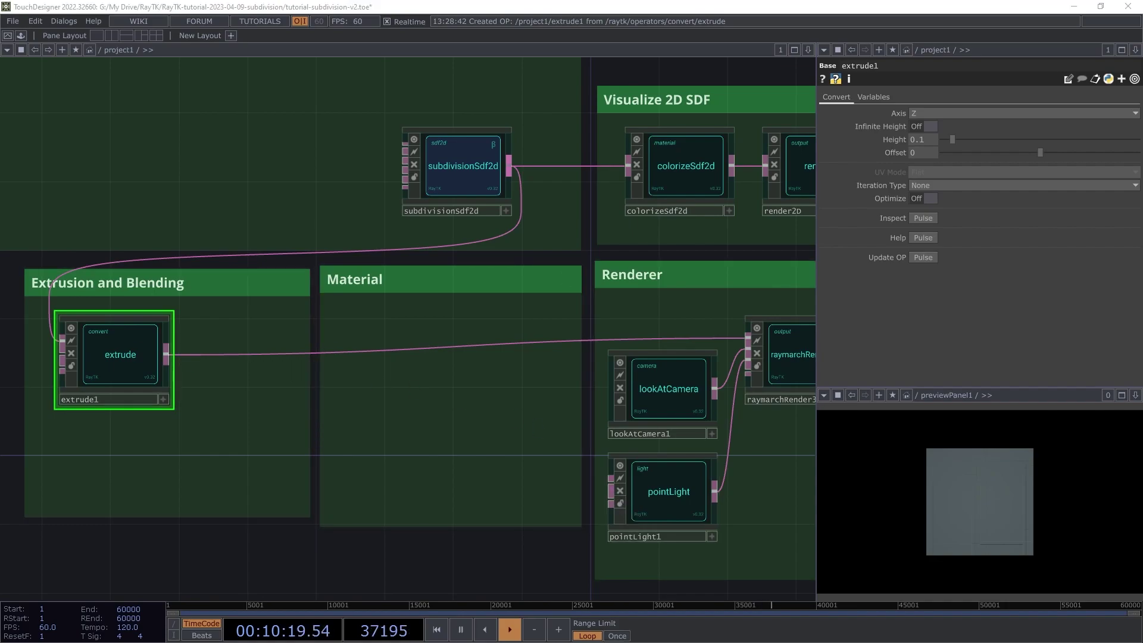
middle_drag(594, 472, 382, 473)
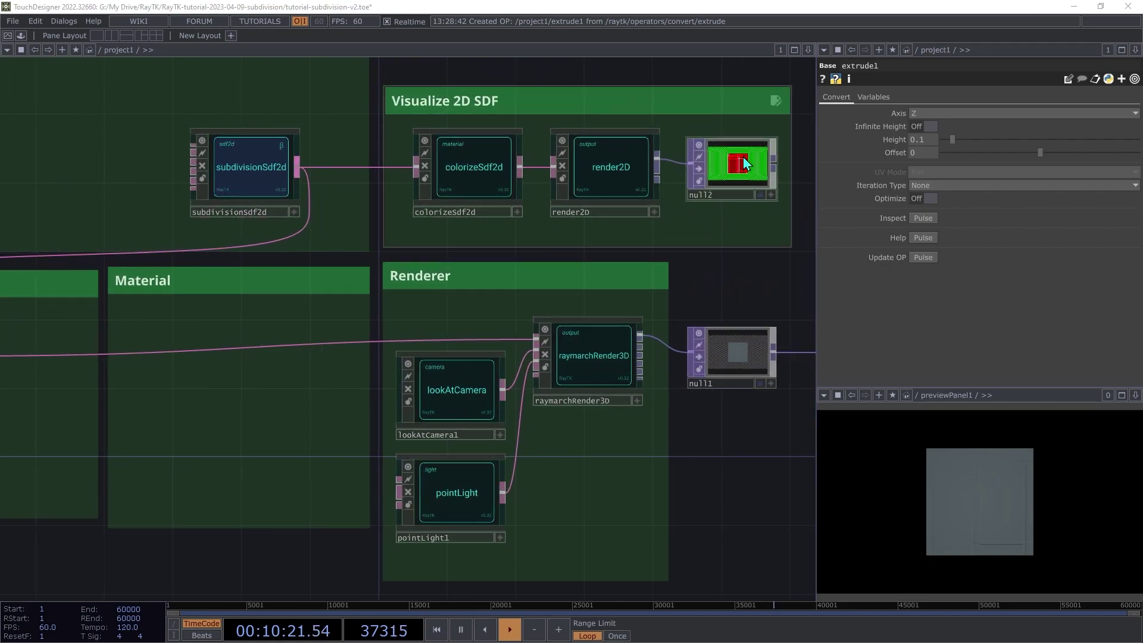
drag(773, 161, 695, 351)
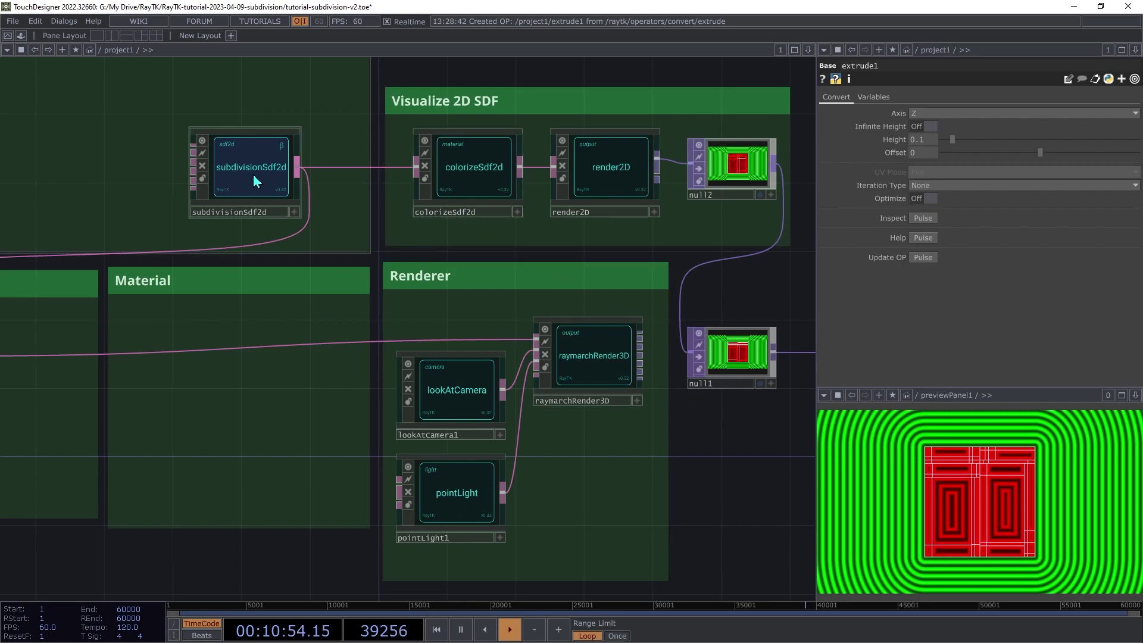
Step: Make room beside subdivisionSdf2d and place a new RayTK onion operator between it and colorizeSdf2d
drag(253, 174, 99, 174)
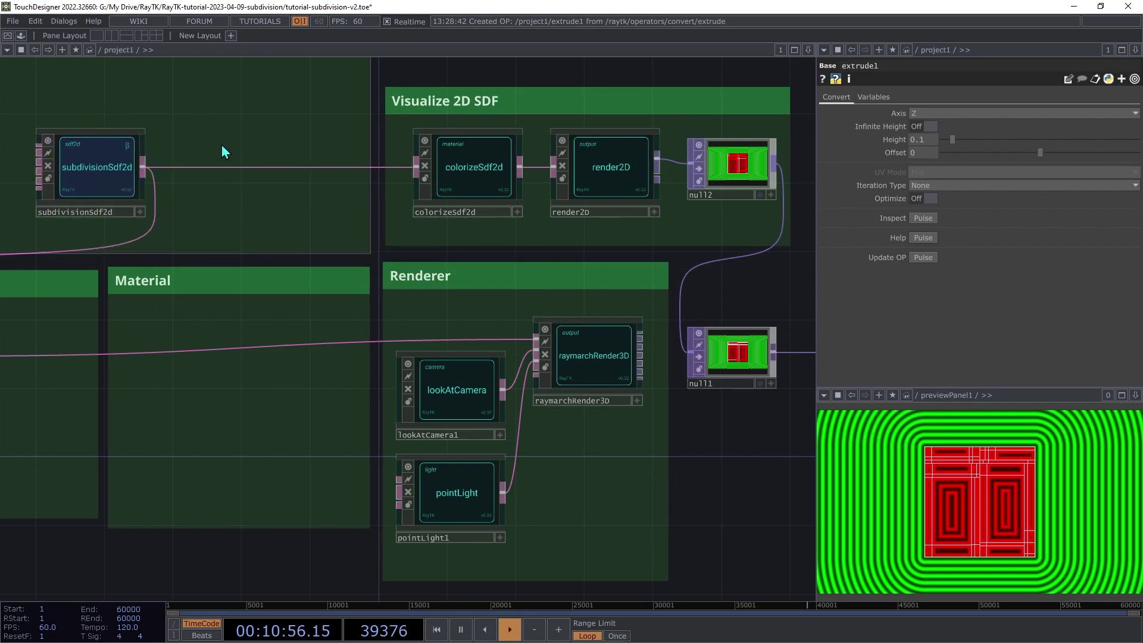
key(alt+r)
text(onion)
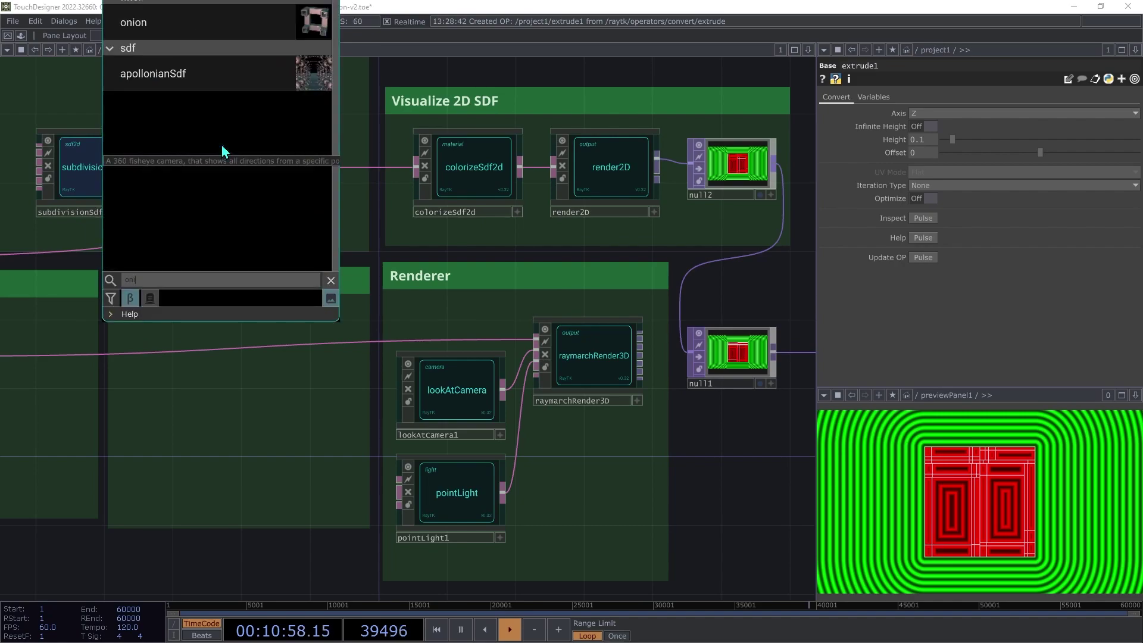
click(178, 23)
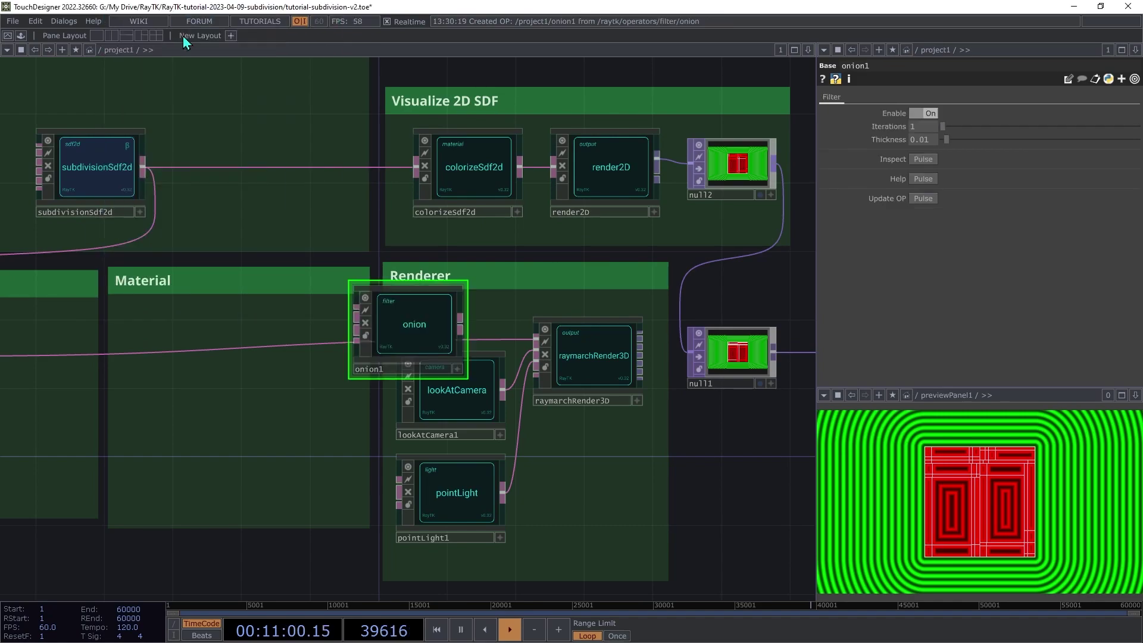
drag(397, 272, 256, 192)
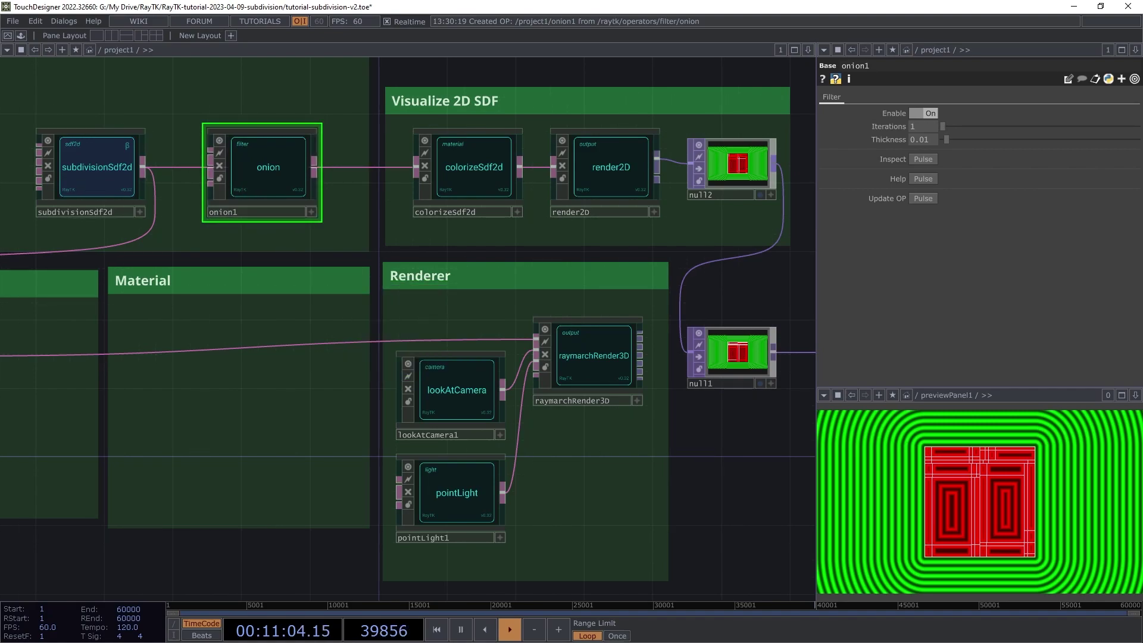
Step: Connect subdivisionSdf2d to onion1's input, and feed onion1's output to both colorizeSdf2d and extrude1
drag(309, 256, 499, 210)
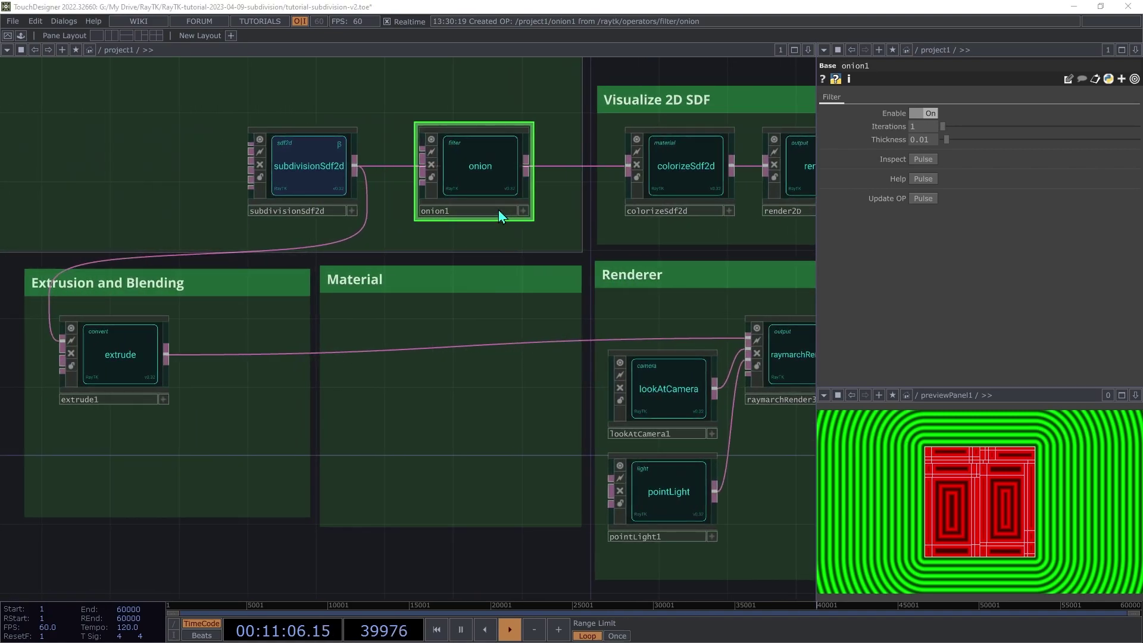
drag(423, 150, 356, 165)
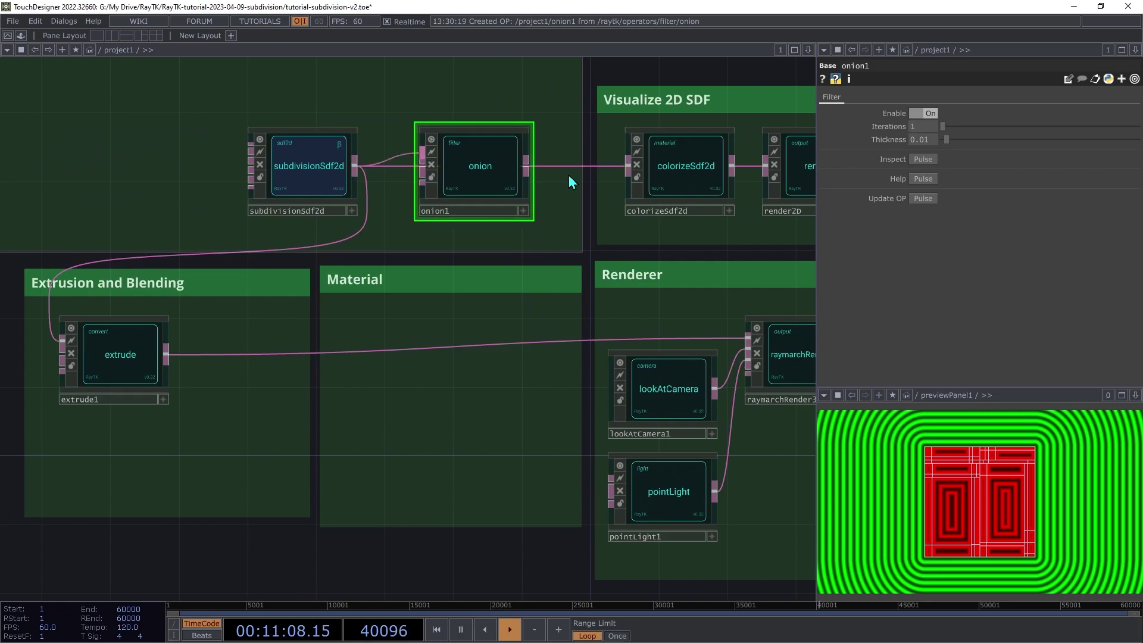
mouse_move(628, 166)
mouse_down()
mouse_move(527, 169)
mouse_move(178, 275)
mouse_move(63, 342)
mouse_up()
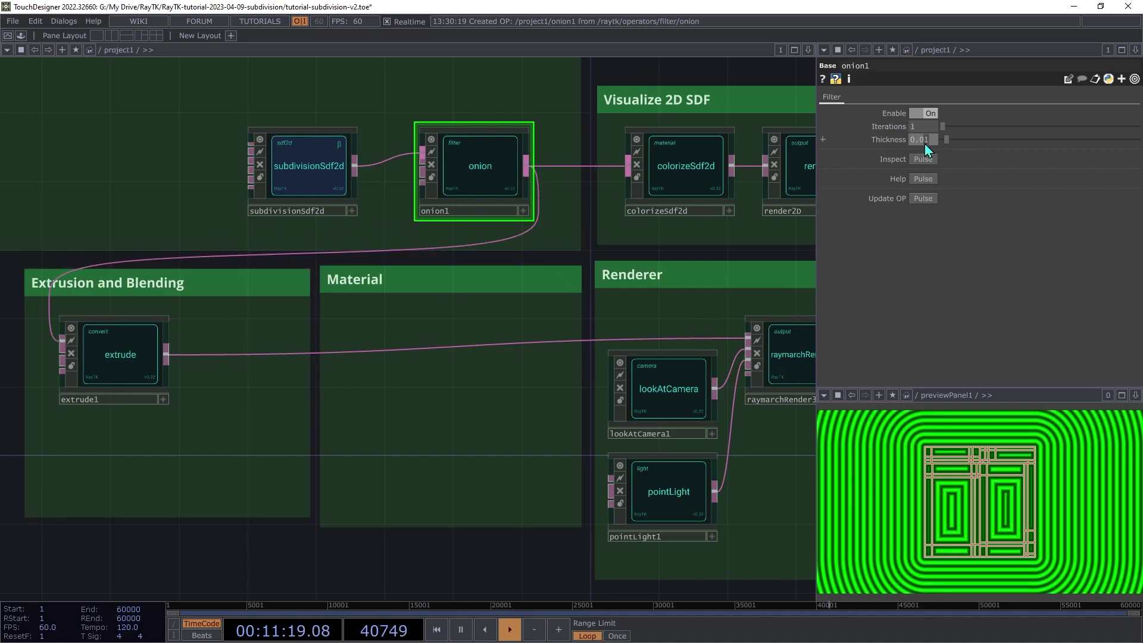
Step: Set onion1's Thickness to 0.02 and connect raymarchRender3D's output to null1 to preview the 3D render
drag(925, 143, 927, 149)
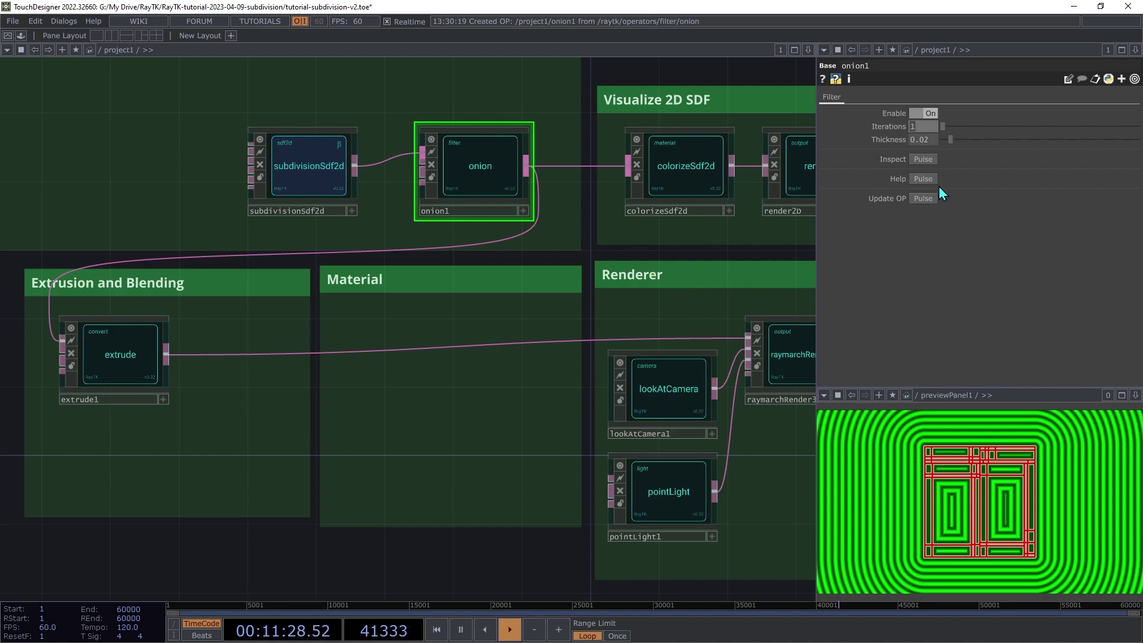
middle_drag(804, 341, 600, 342)
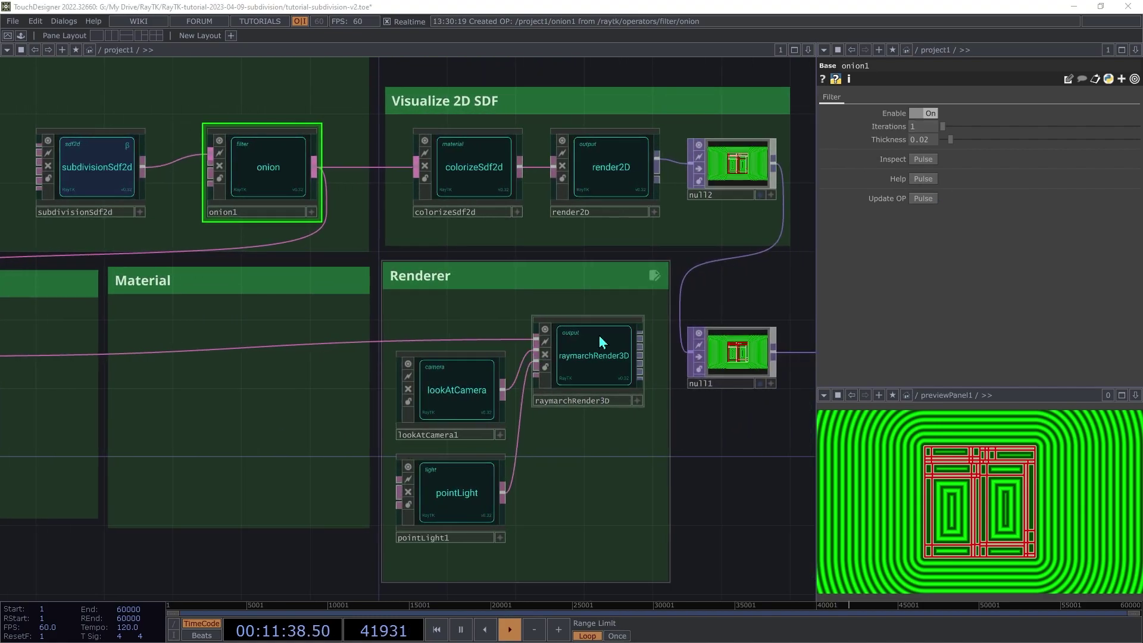
drag(642, 337, 692, 361)
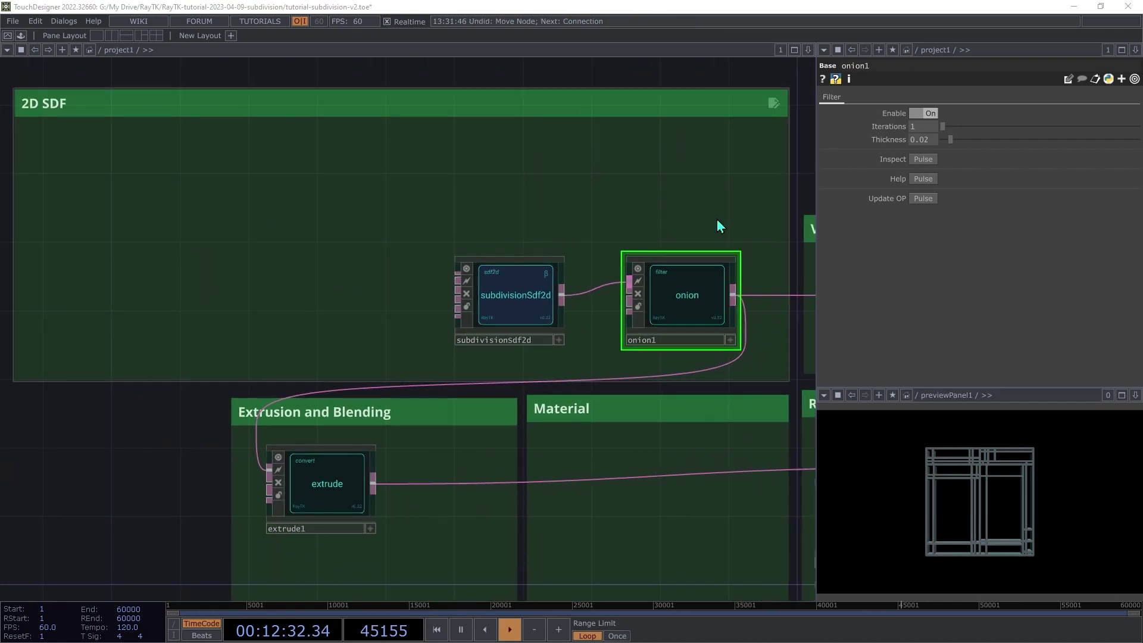
Step: Shift subdivisionSdf2d and onion1 away from colorizeSdf2d to make room, and add a RayTK modulo2D operator in the 2D SDF group
right_drag(716, 218, 471, 325)
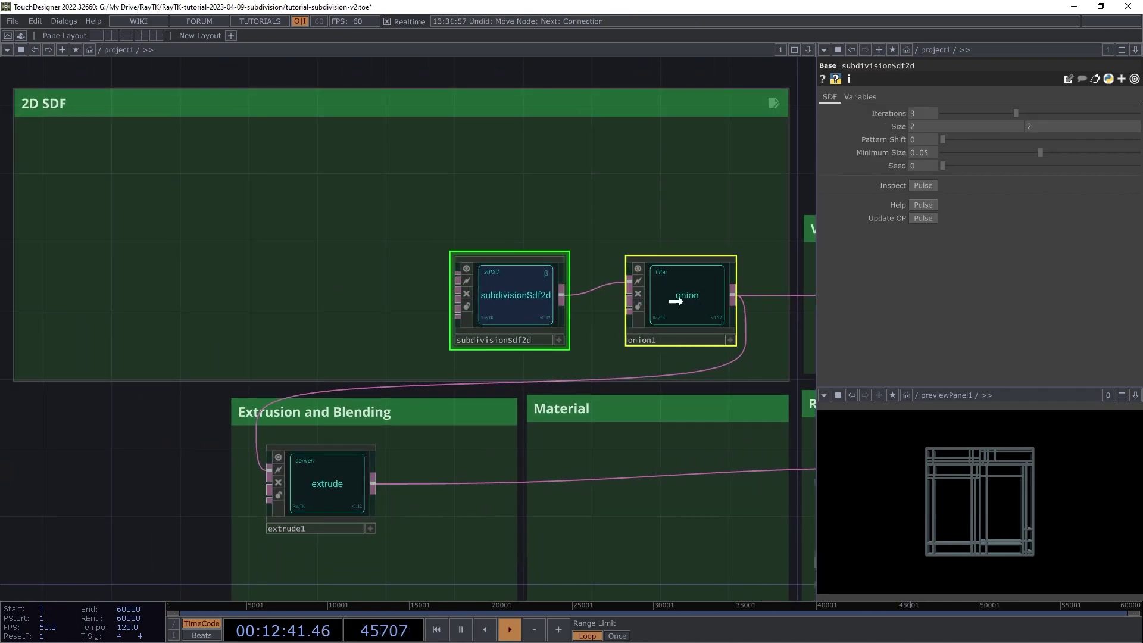
drag(699, 308, 524, 310)
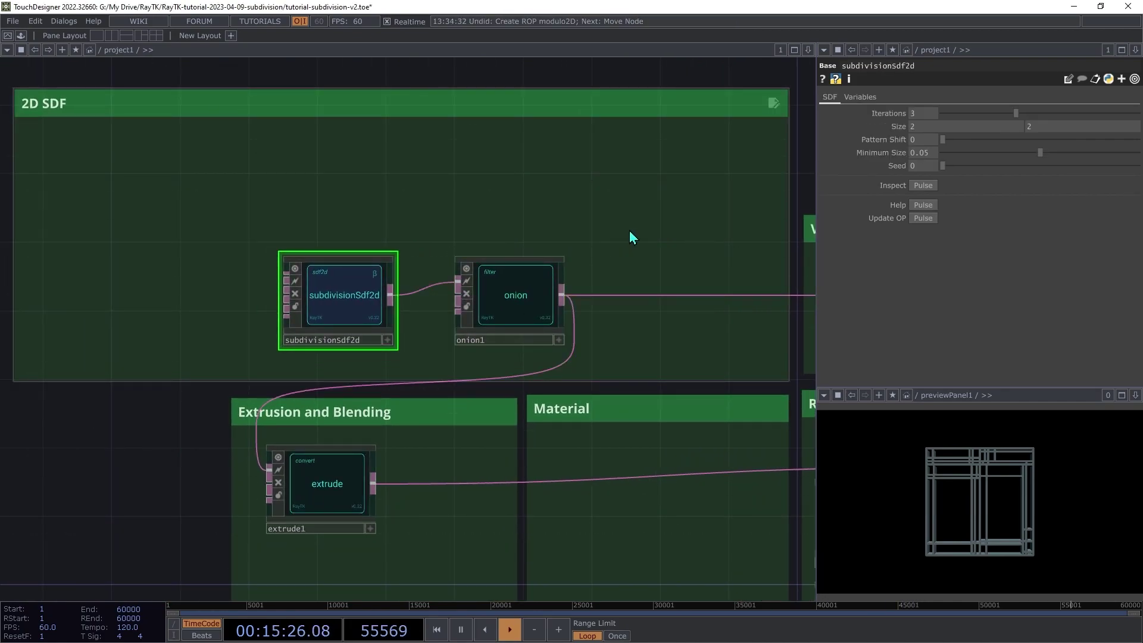
key(alt+r)
text(modul)
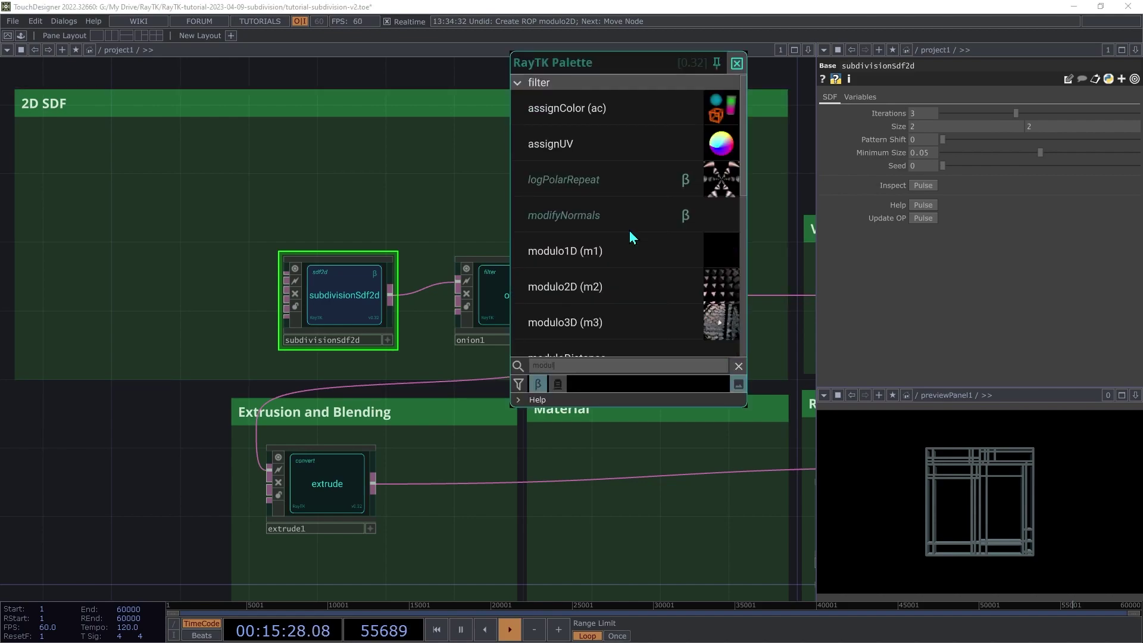
click(588, 279)
click(357, 289)
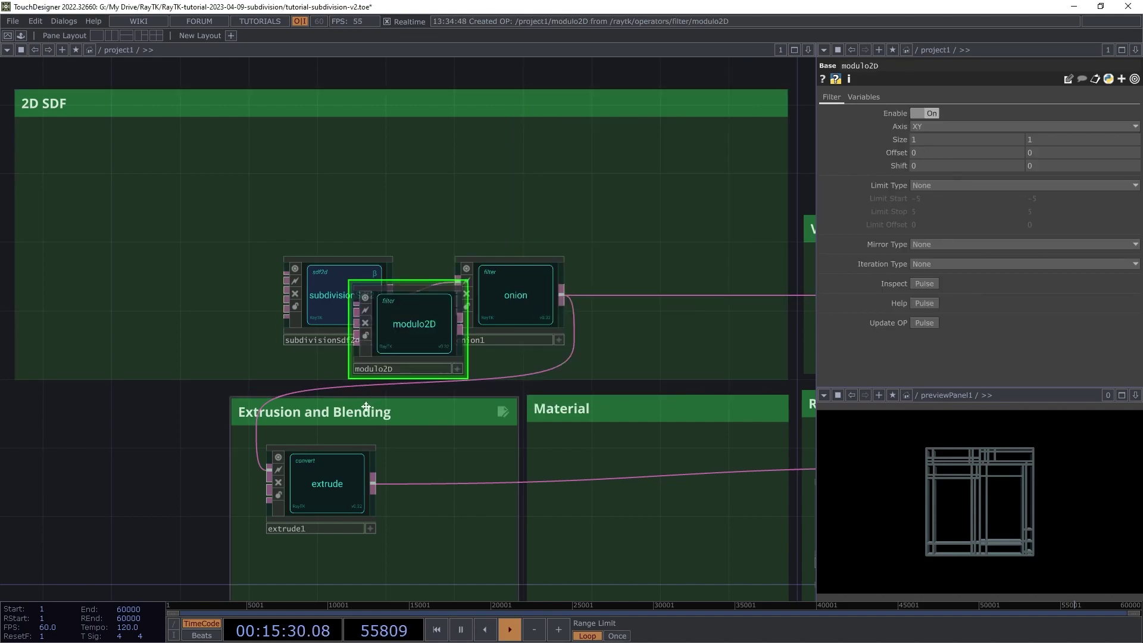
Step: Insert modulo2D between onion1 and colorizeSdf2d, and feed its output to extrude1 in place of onion1's
drag(400, 327, 565, 294)
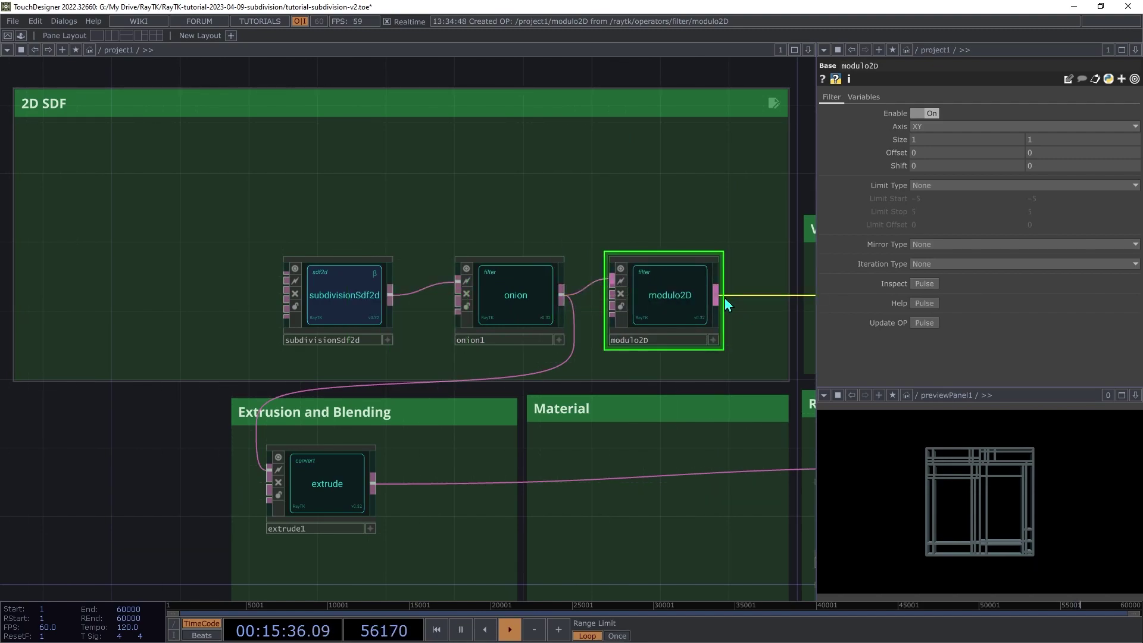
drag(716, 296, 281, 463)
click(281, 463)
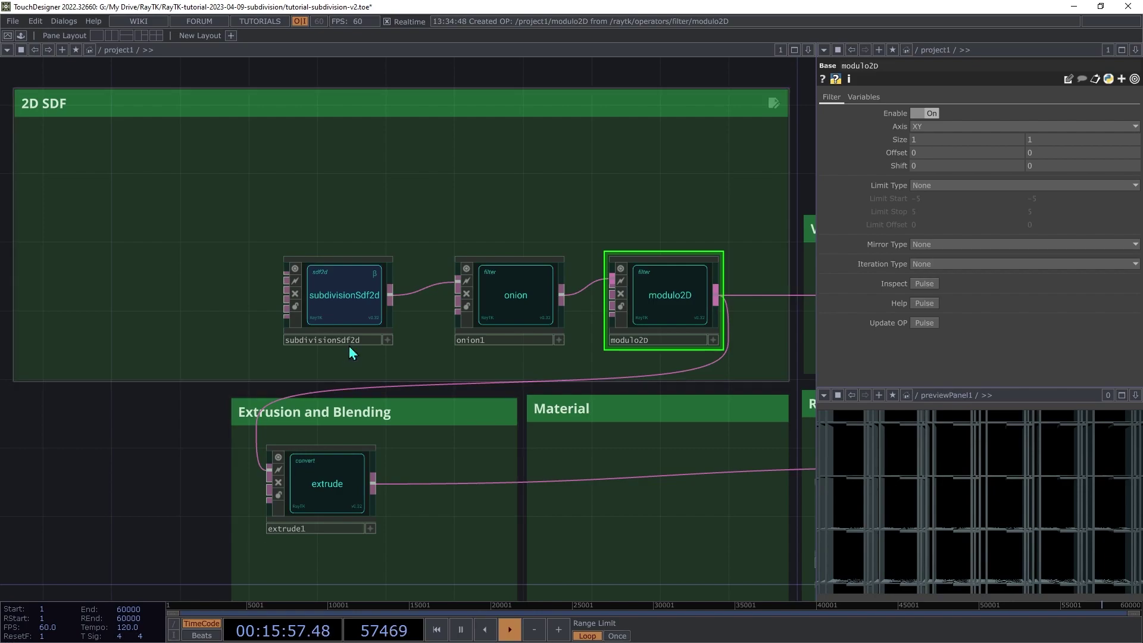
Step: Bind modulo2D's Size to the Size parameter of subdivisionSdf2d
click(352, 309)
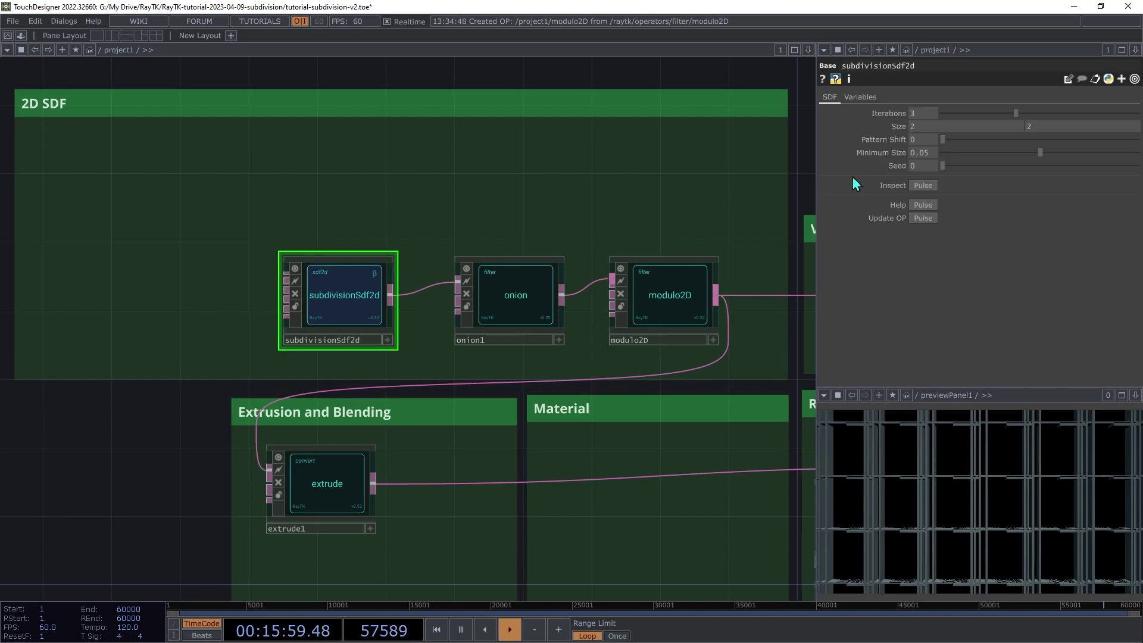
right_click(897, 131)
click(928, 93)
click(684, 293)
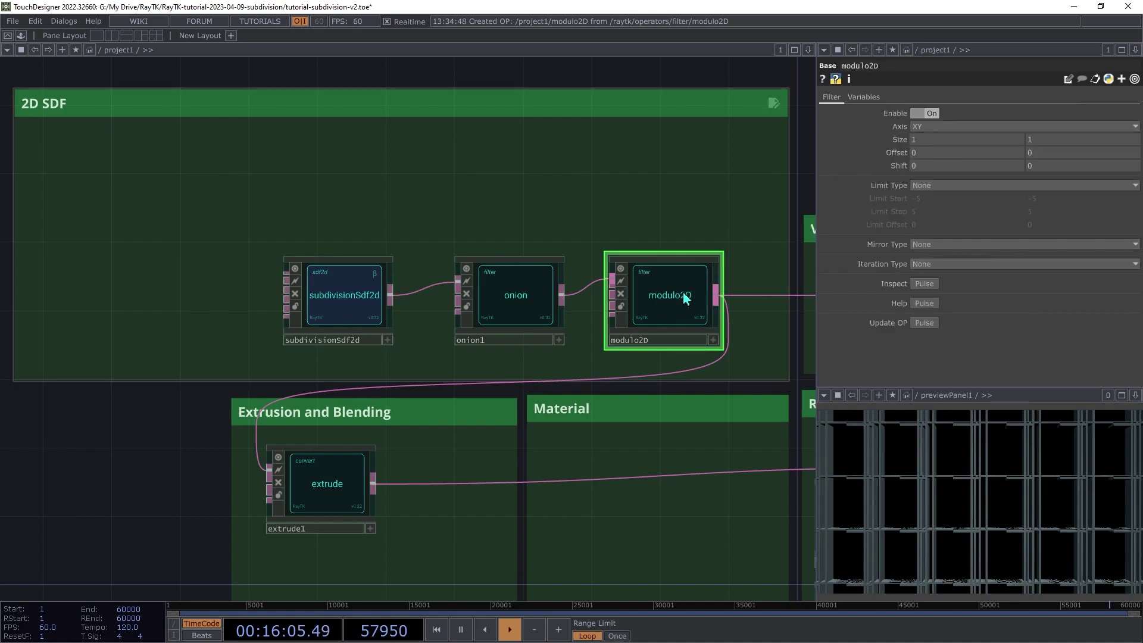
right_click(896, 147)
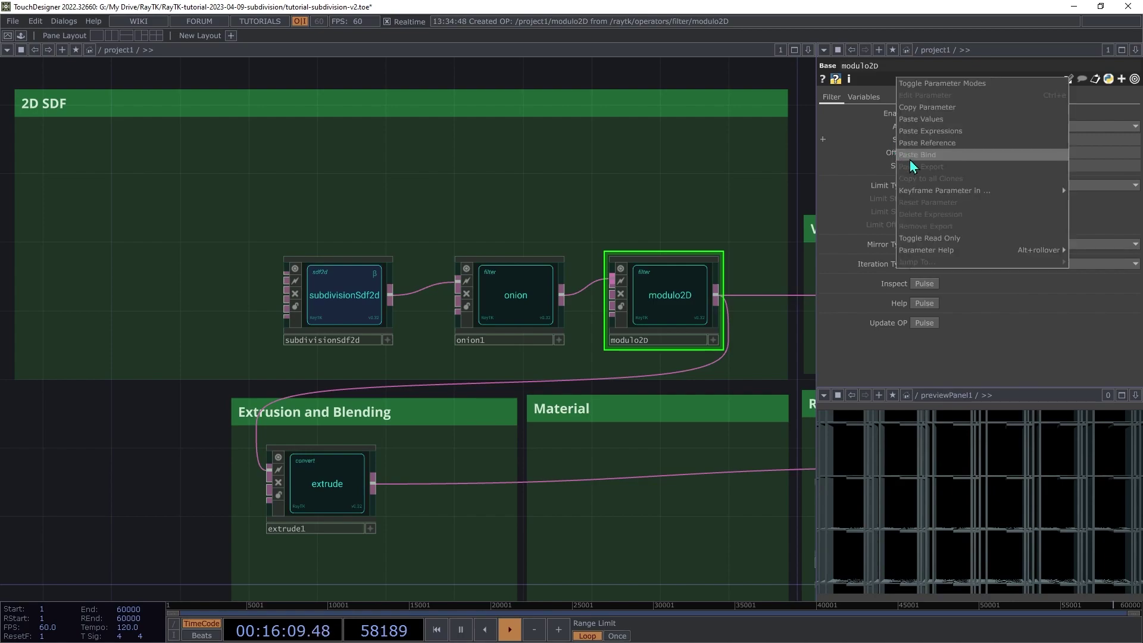
click(909, 155)
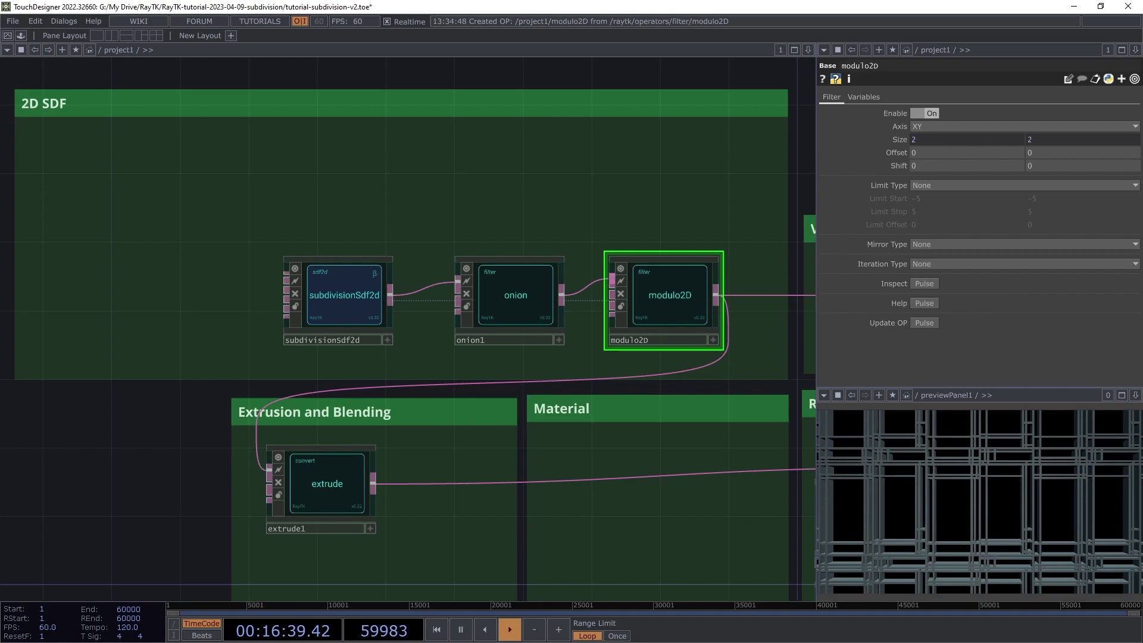
Step: Set the Z value of lookAtCamera1's Position to 8
scroll(406, 476, right, 10)
scroll(405, 477, down, 3)
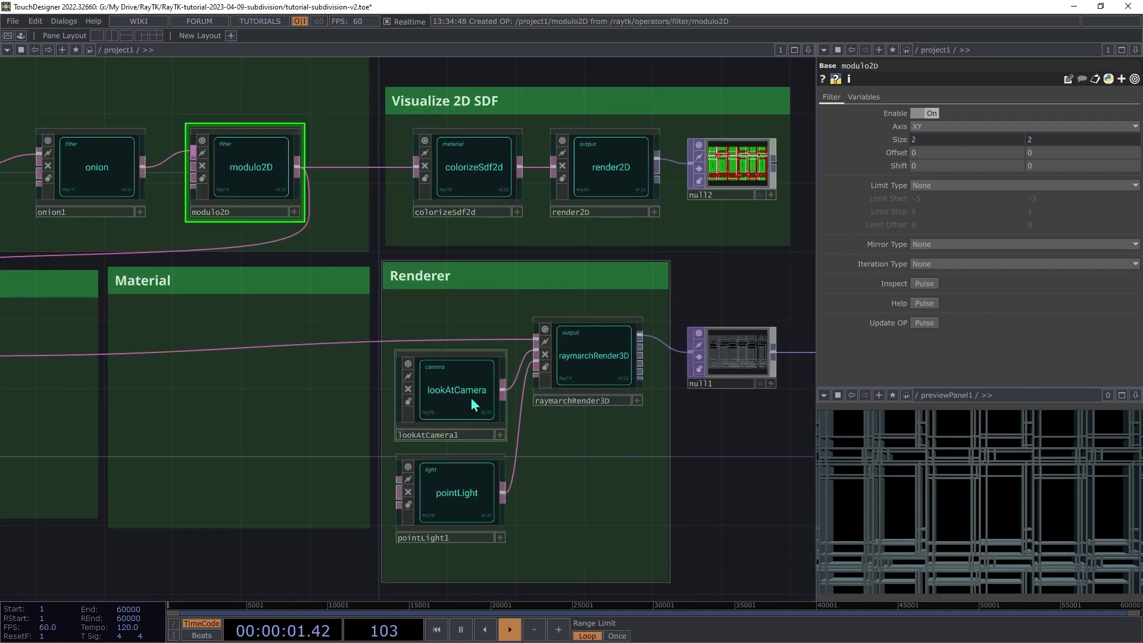
click(470, 397)
click(1089, 127)
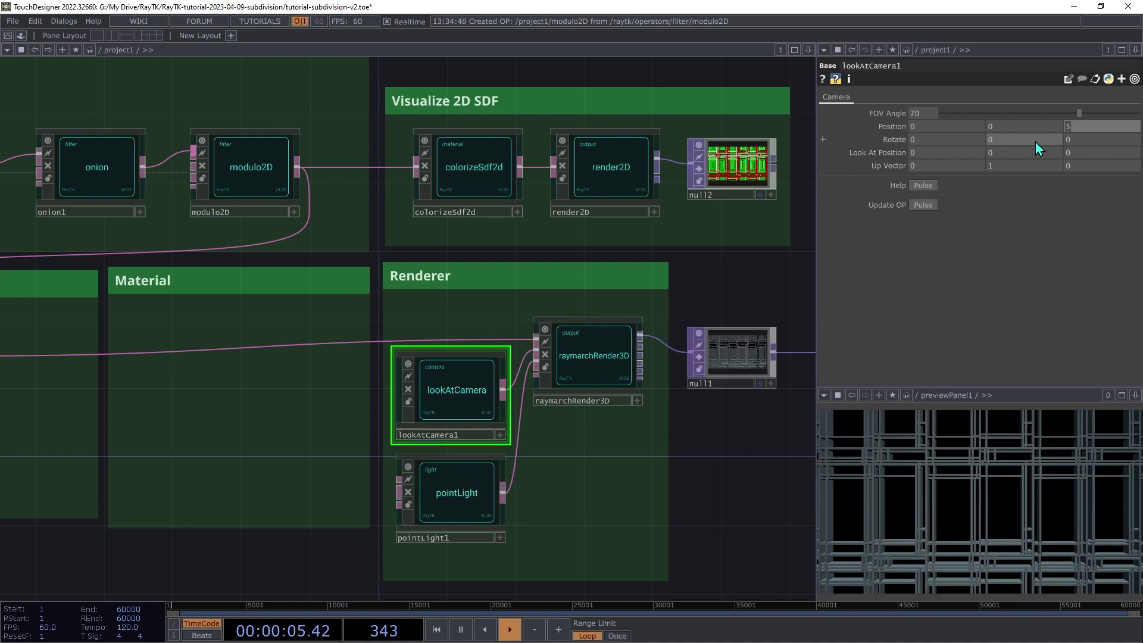
text(8)
key(Tab)
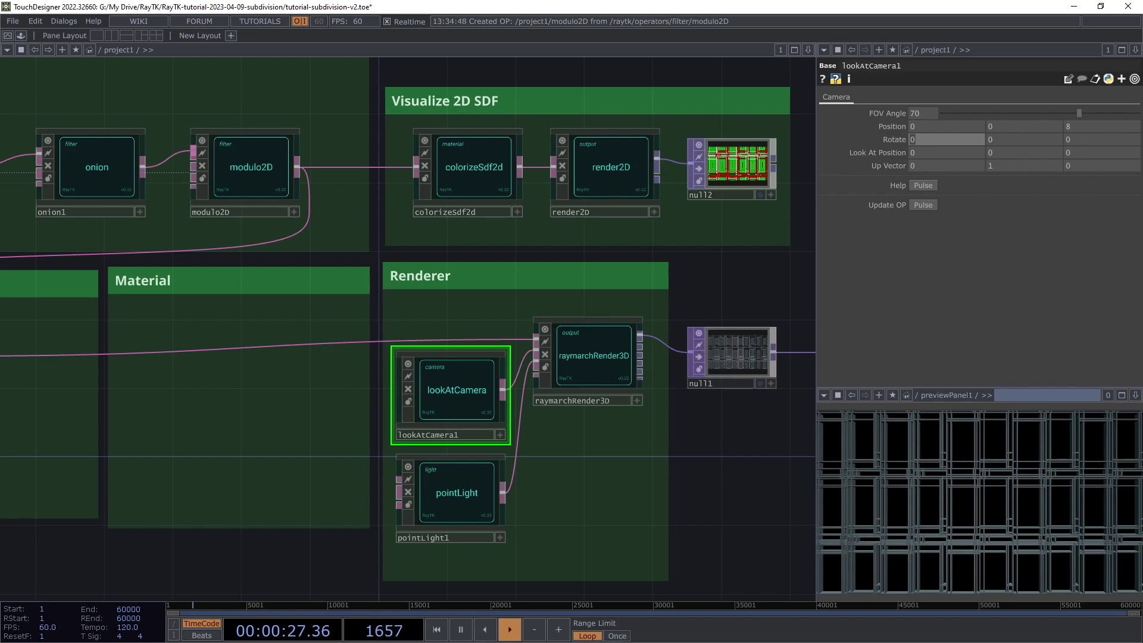
middle_drag(3, 173, 365, 291)
click(344, 294)
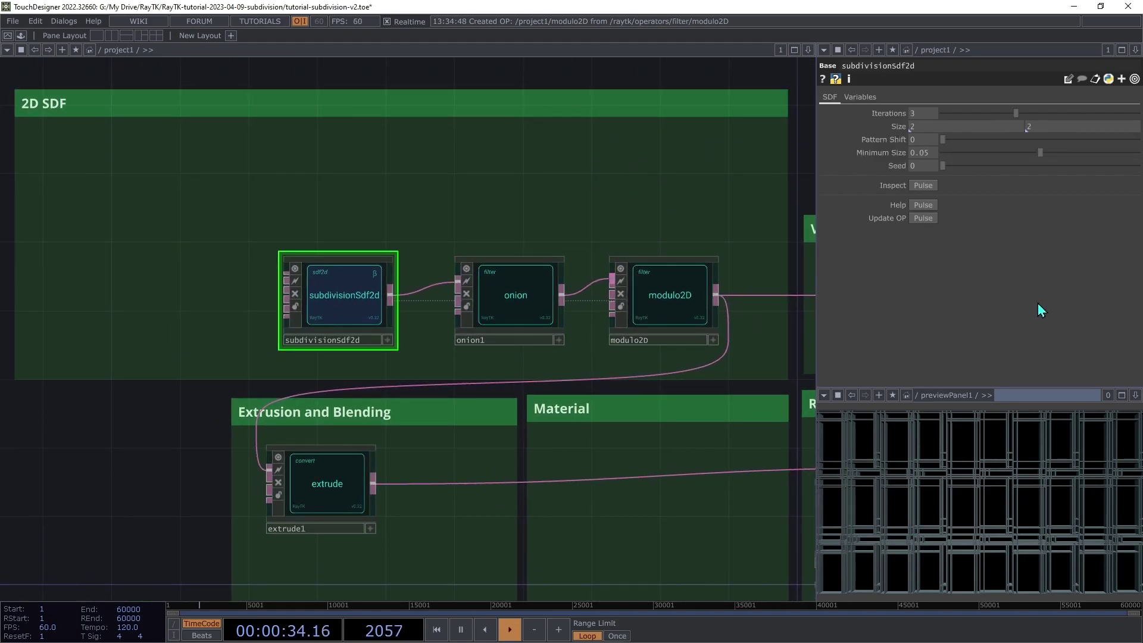
mouse_move(944, 167)
mouse_down()
mouse_move(973, 165)
mouse_move(934, 171)
mouse_up()
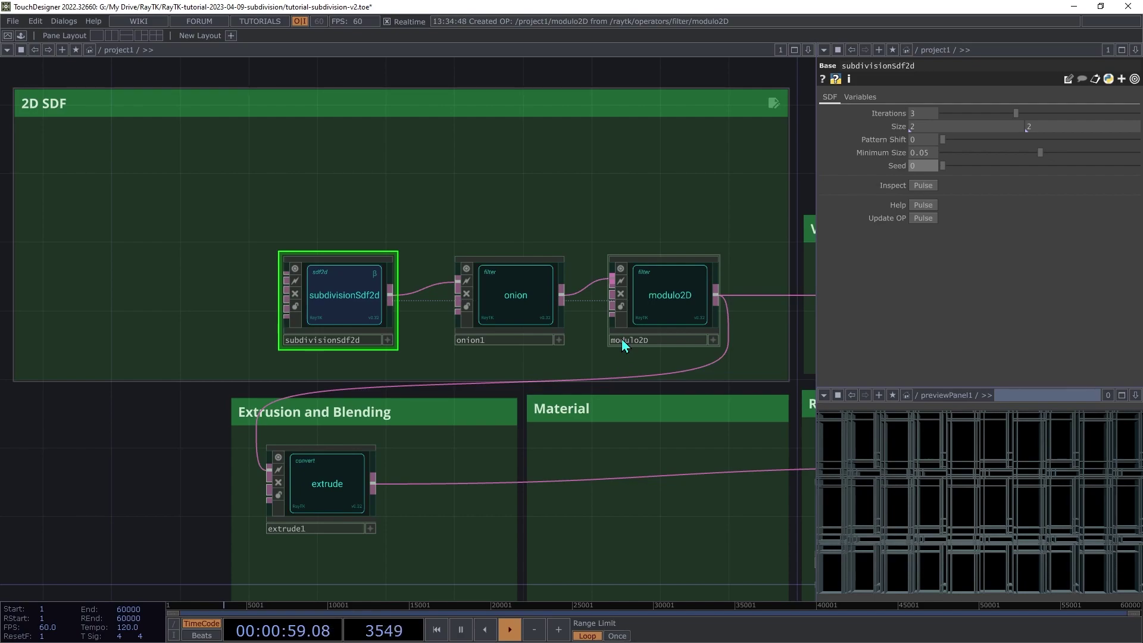
Step: Create a Cell Coord variable reference from modulo2D, place it ahead of subdivisionSdf2d, and connect it to subdivisionSdf2d's input
click(675, 294)
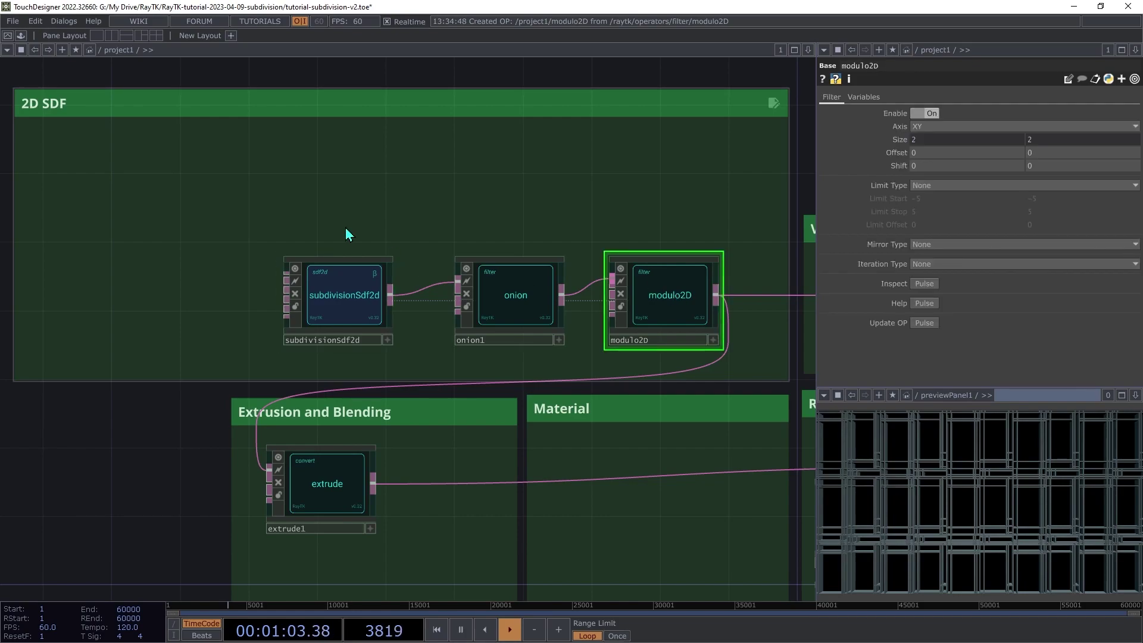
right_click(217, 208)
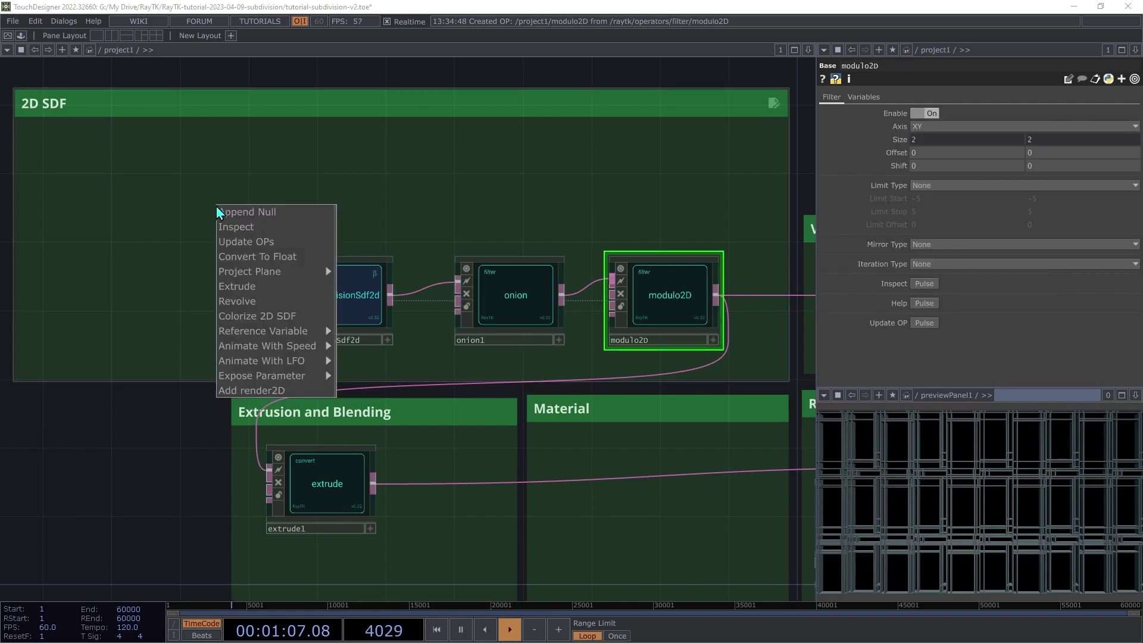
mouse_move(284, 334)
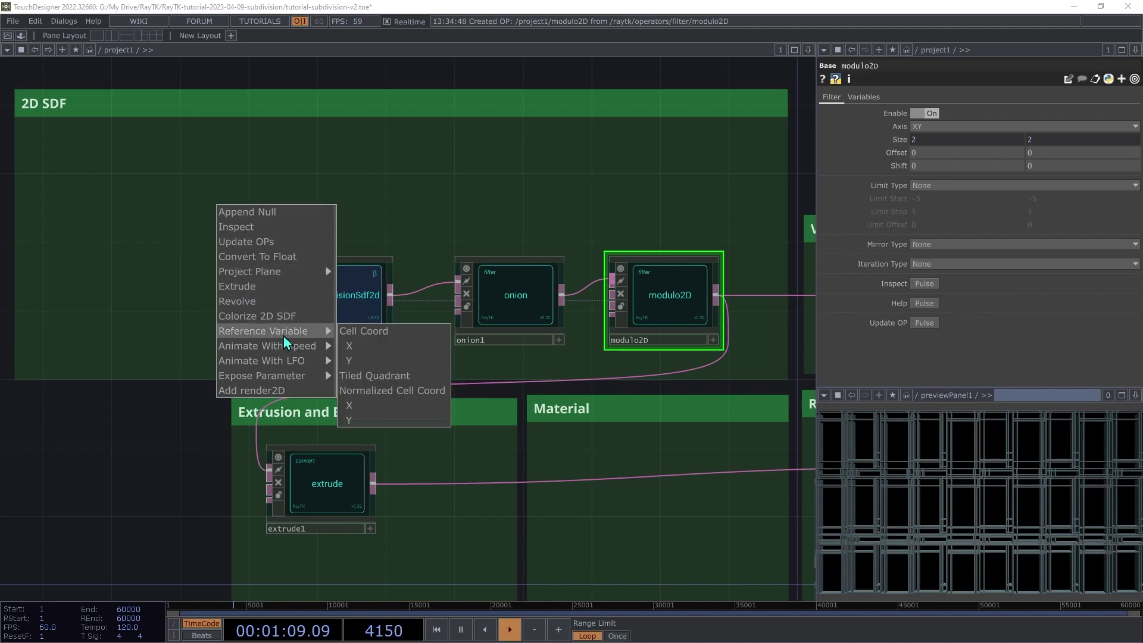
click(357, 331)
drag(471, 376, 106, 311)
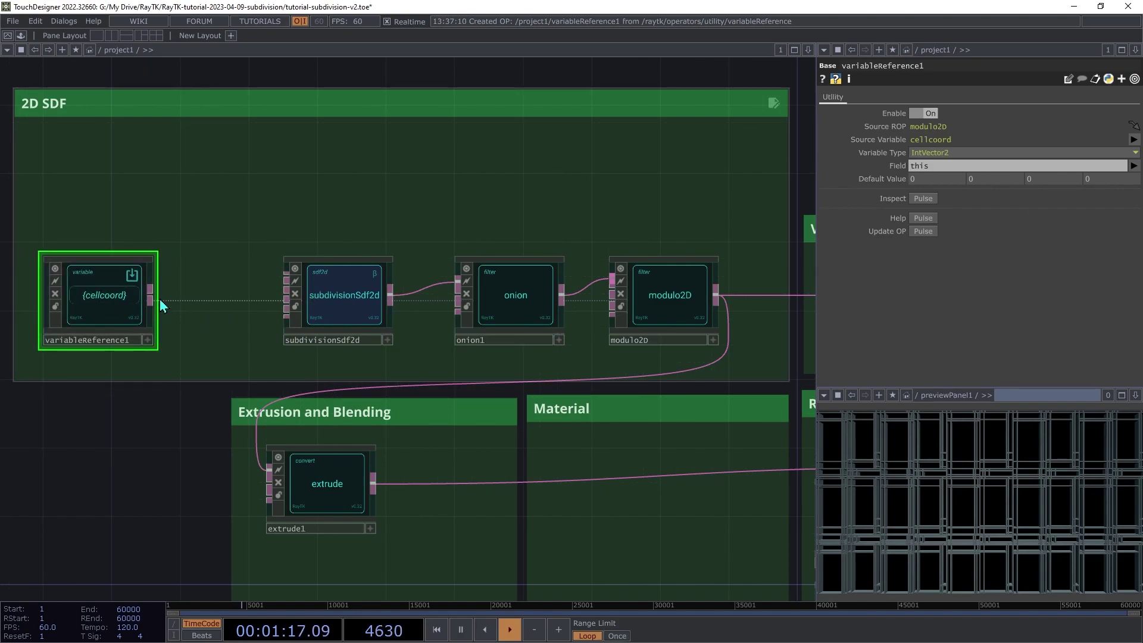
drag(152, 293, 262, 294)
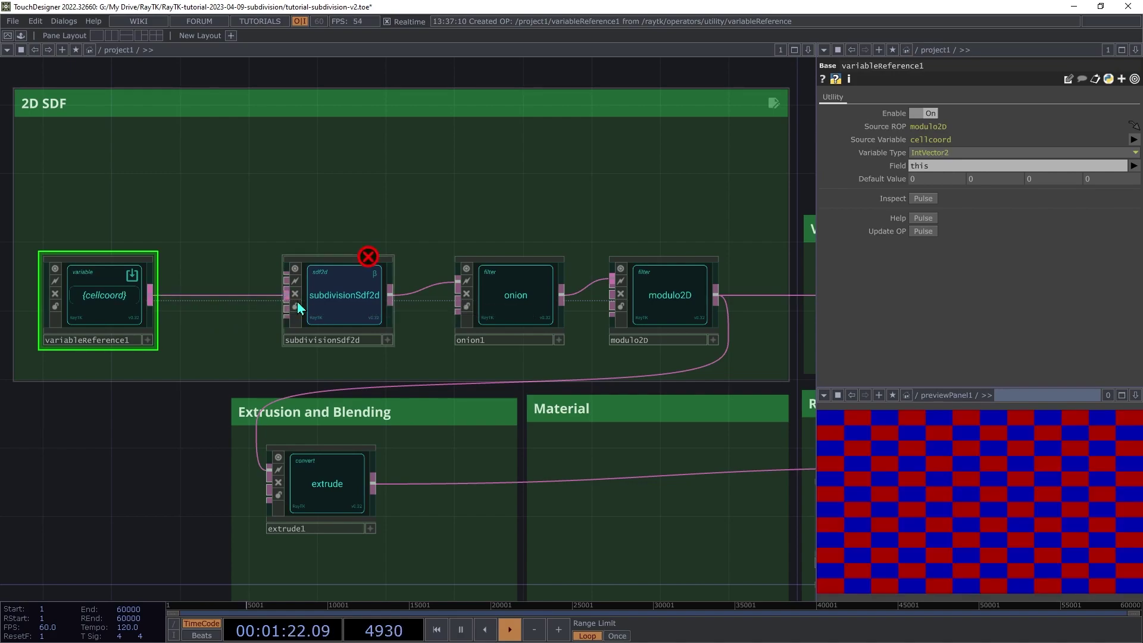
middle_click(348, 307)
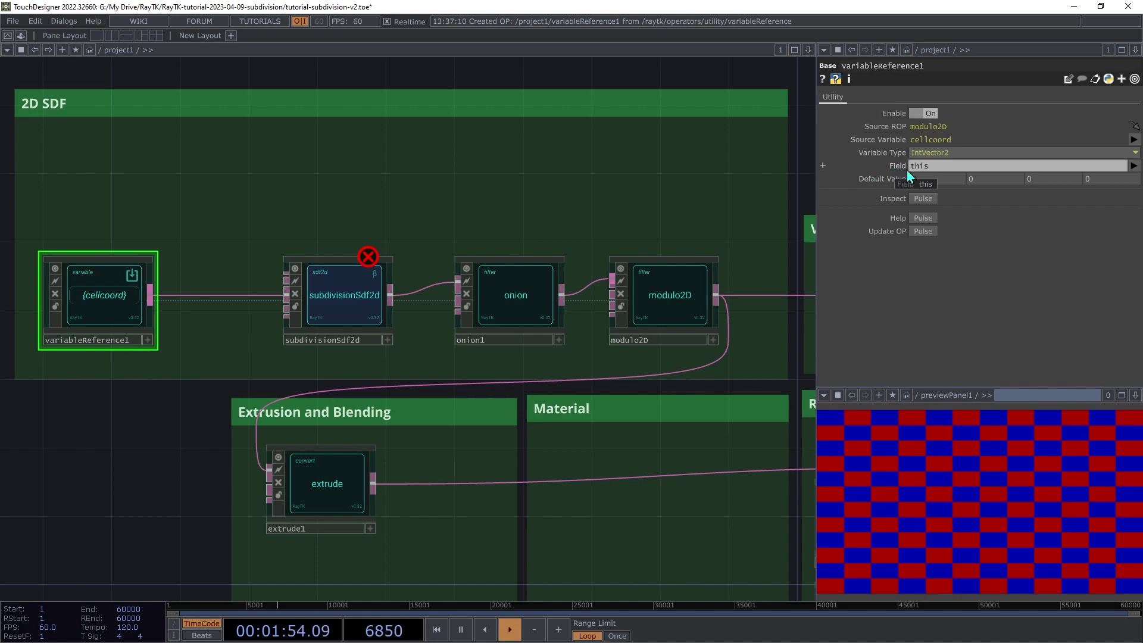
Step: Try the Y component as variableReference1's Field, and switch the Field back to the whole value
click(1134, 166)
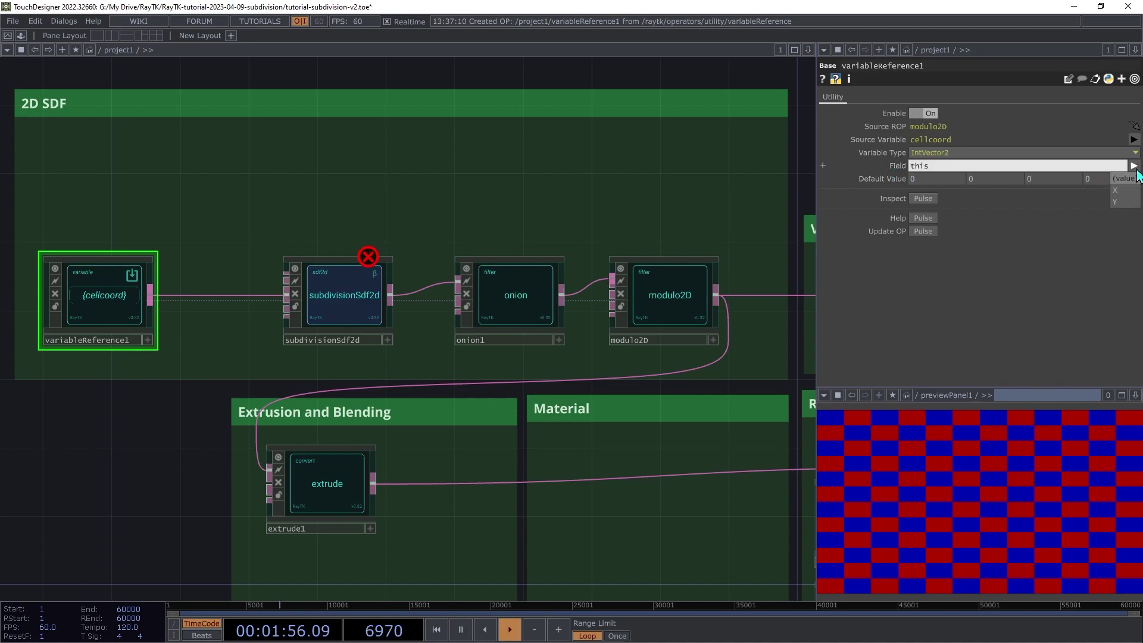
click(1128, 203)
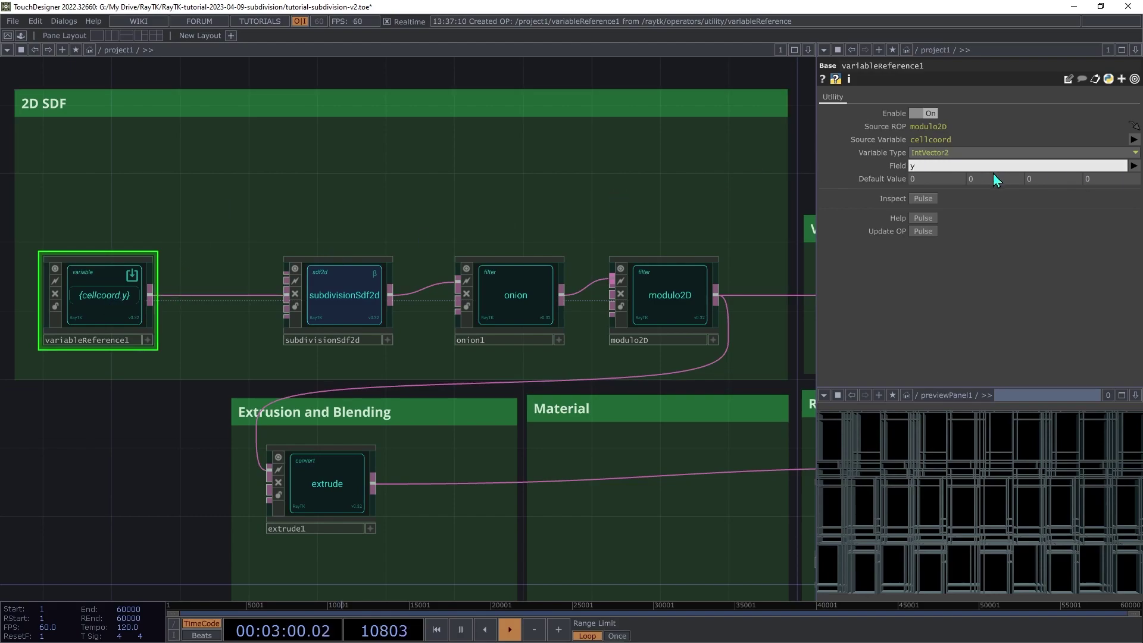
click(1133, 165)
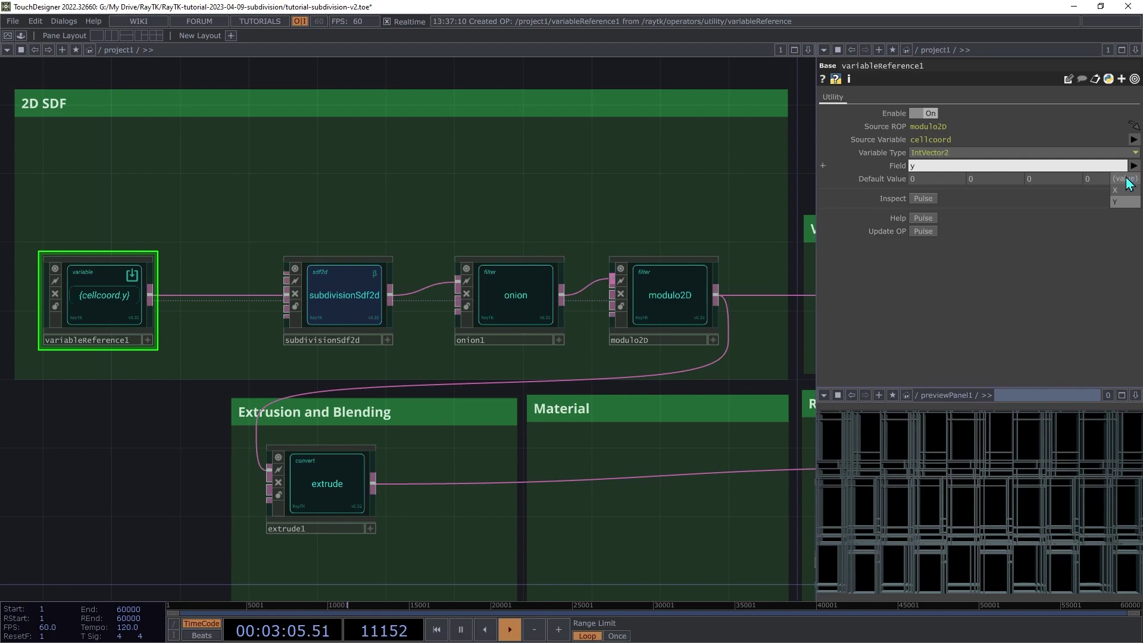
click(1125, 178)
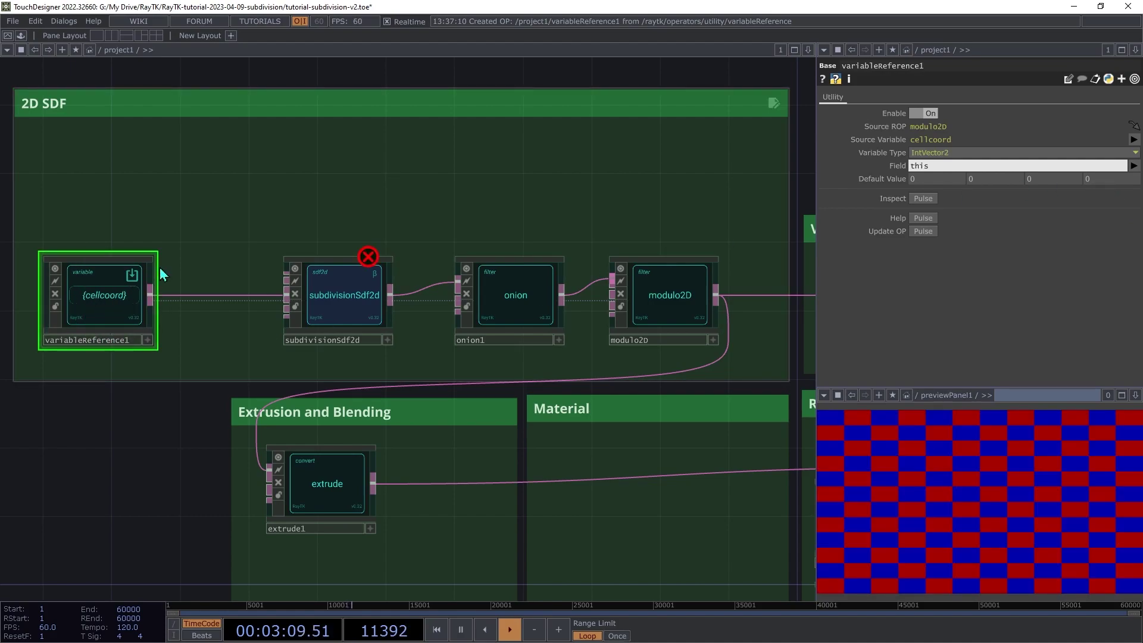
Step: Add a RayTK hashField operator and insert it between variableReference1 and subdivisionSdf2d
key(alt+r)
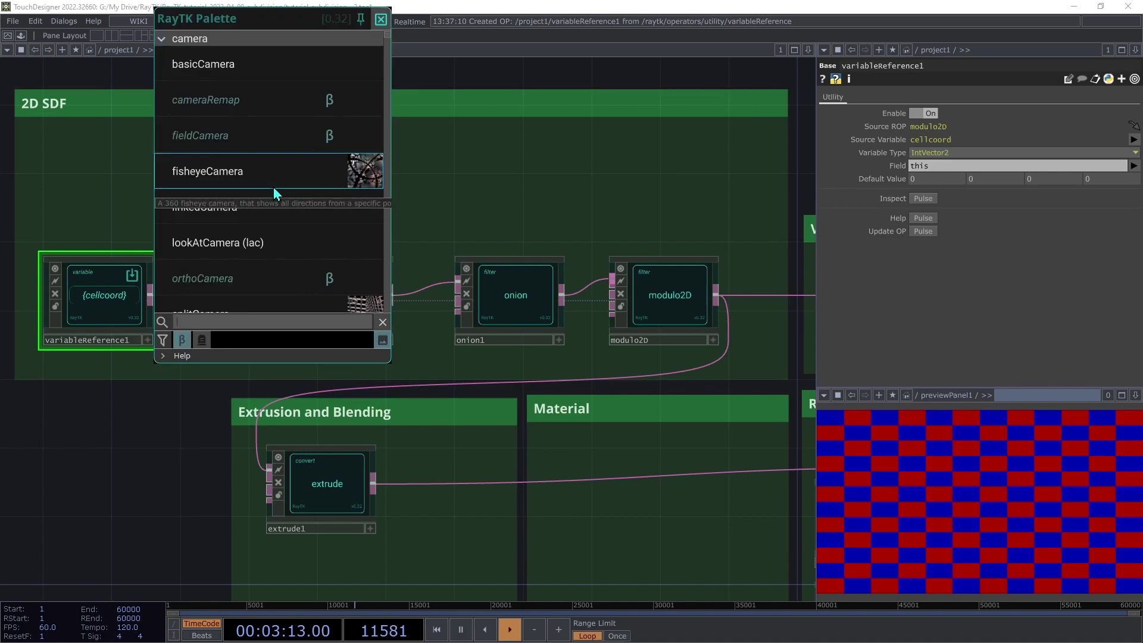
text(hash)
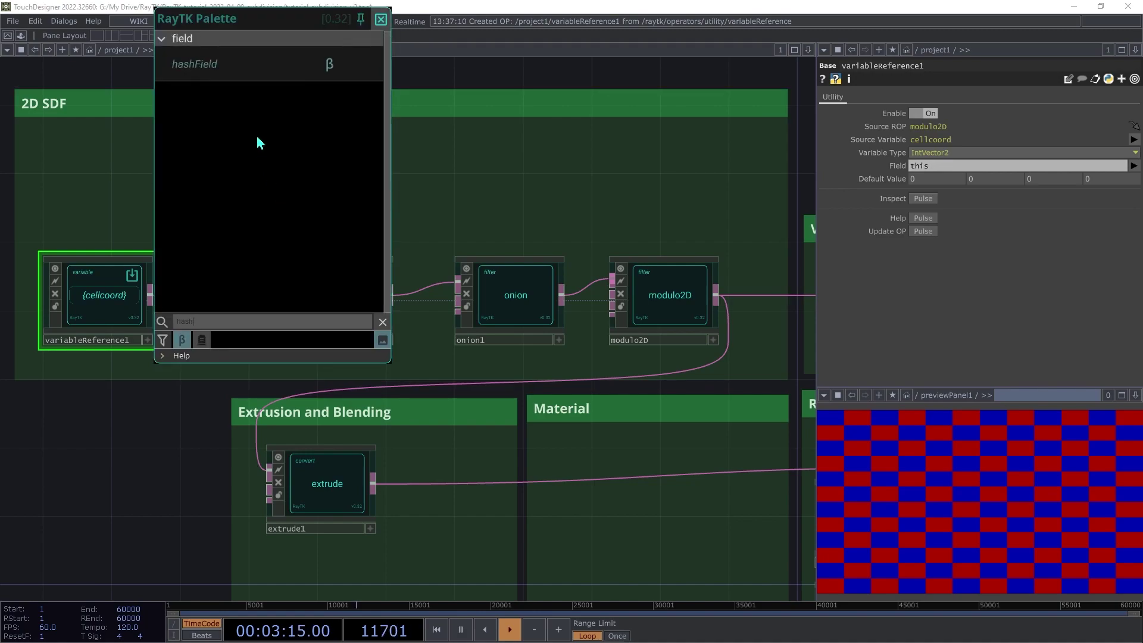
click(221, 69)
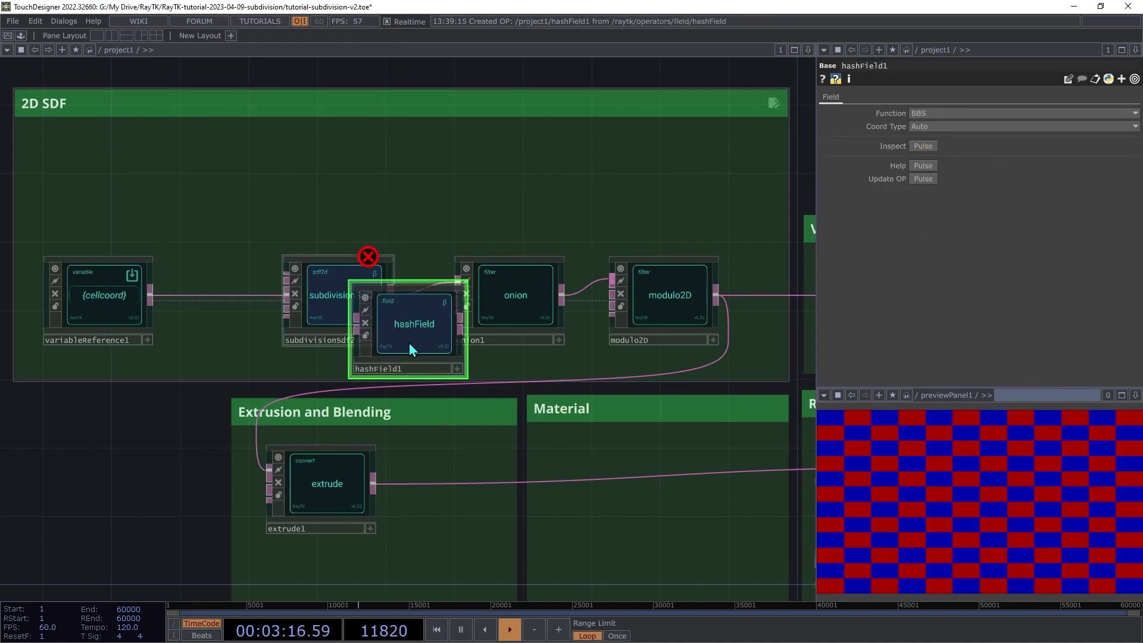
click(200, 319)
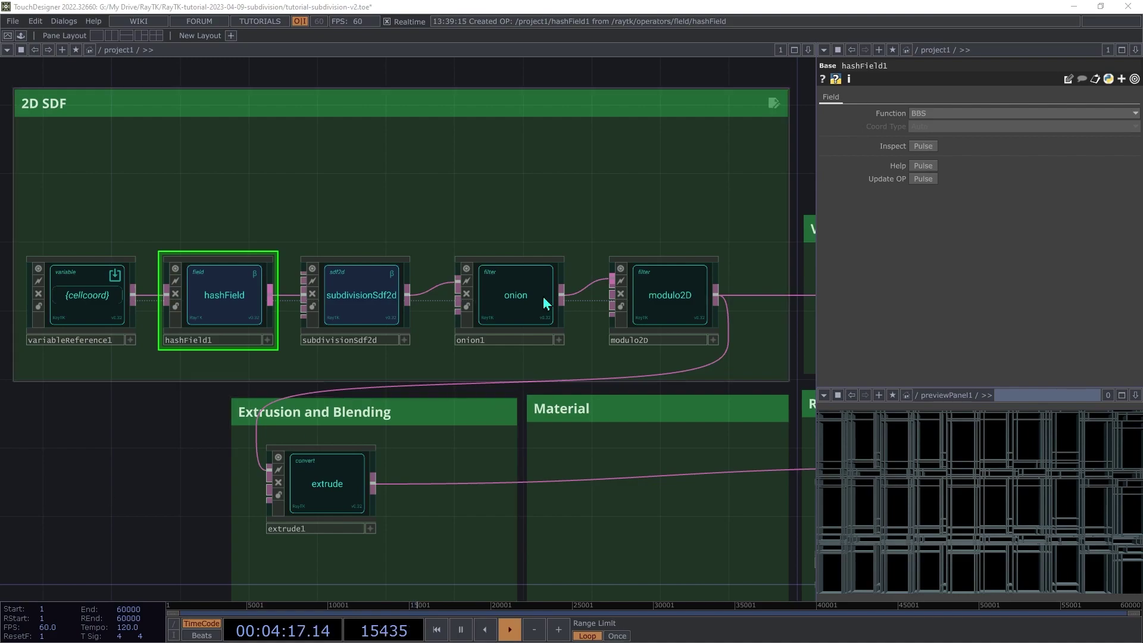
Step: Set hashField1's Function to UE4 RandFast
click(1044, 111)
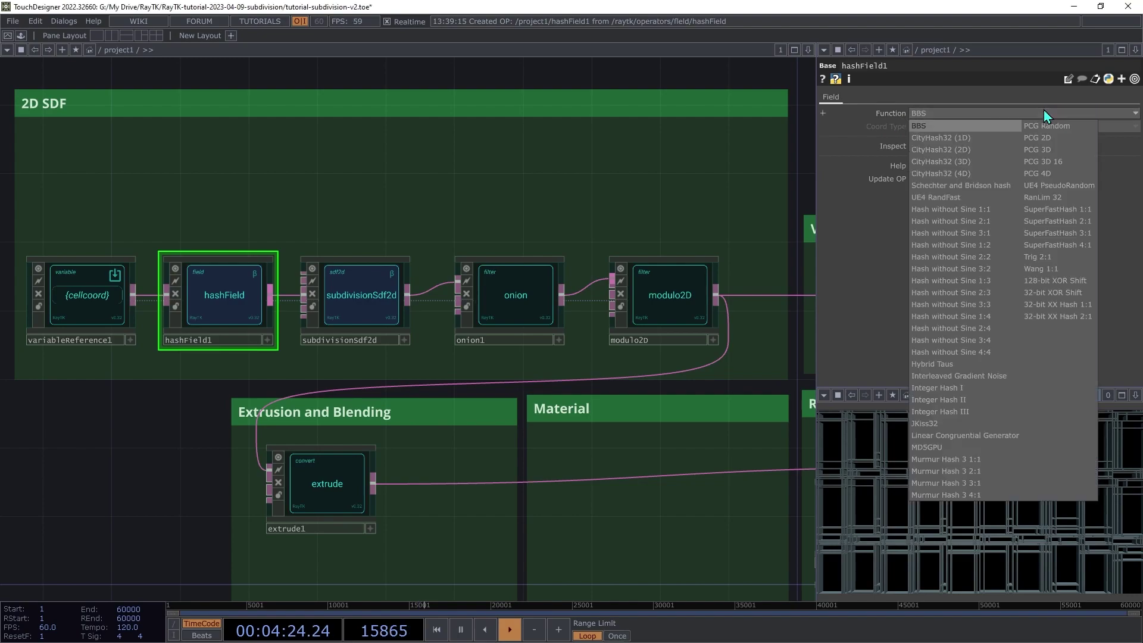
click(942, 199)
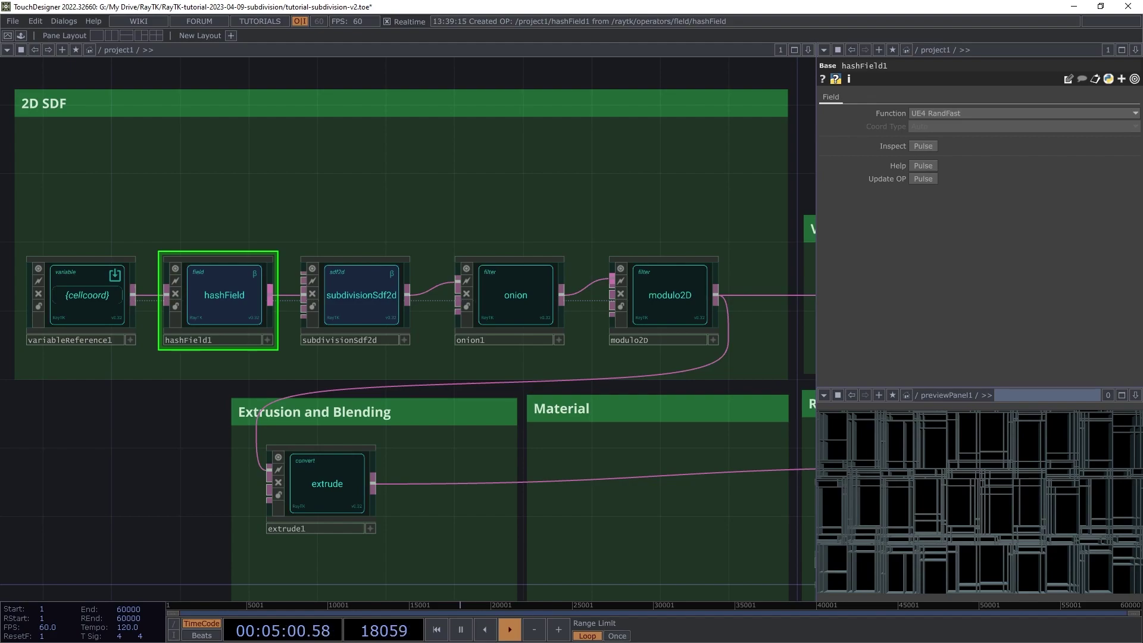
drag(792, 517, 372, 390)
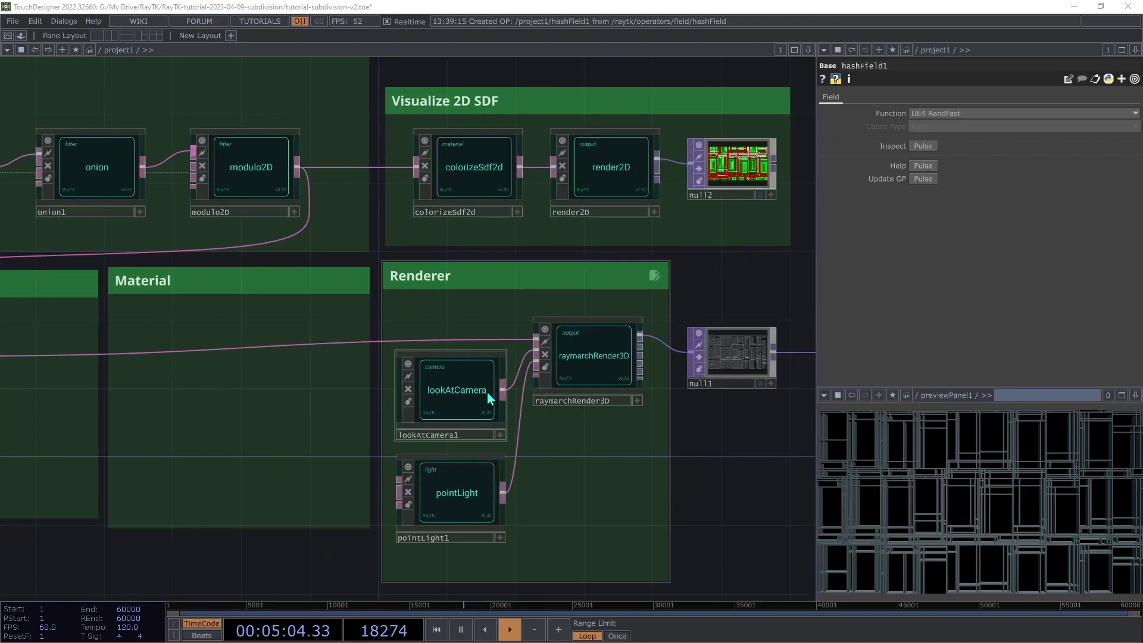
Step: Set lookAtCamera1's Z position to 5
click(477, 393)
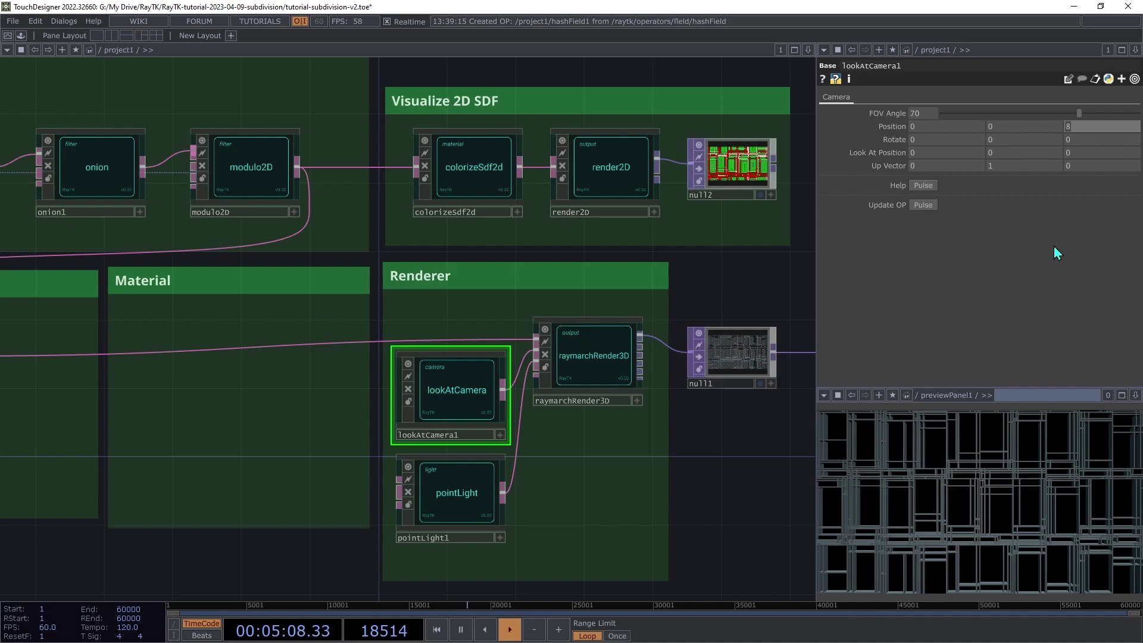
key(BackSpace)
text(5)
key(Tab)
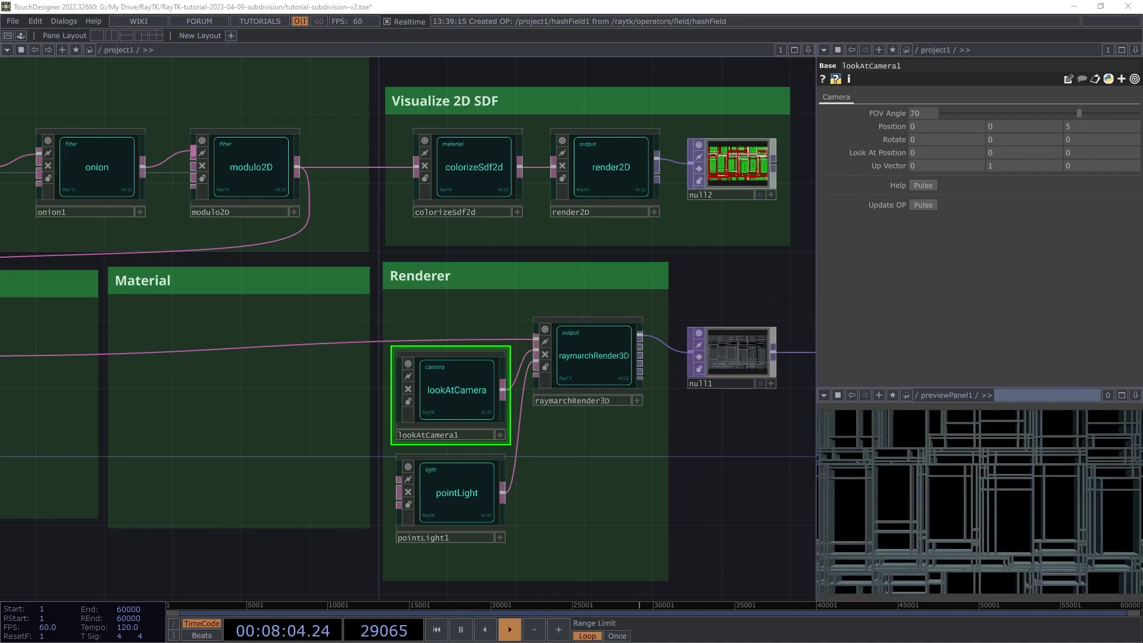
Step: Add a RayTK planeSdf operator below extrude1 in the Extrusion and Blending group and set its Axis to Z
drag(13, 429, 216, 429)
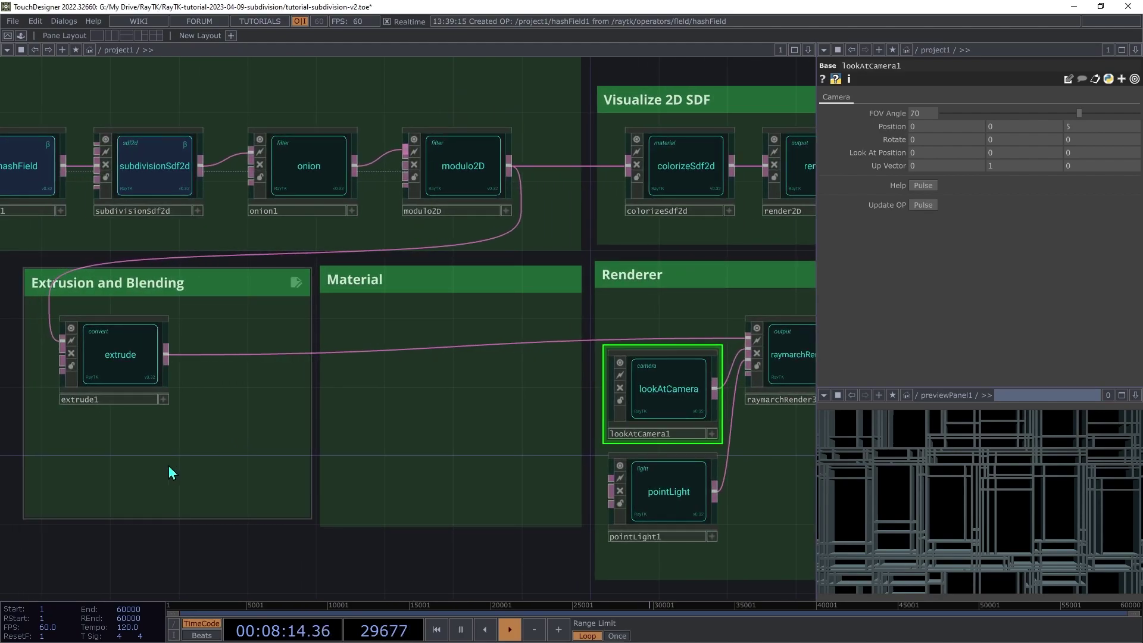
key(alt+r)
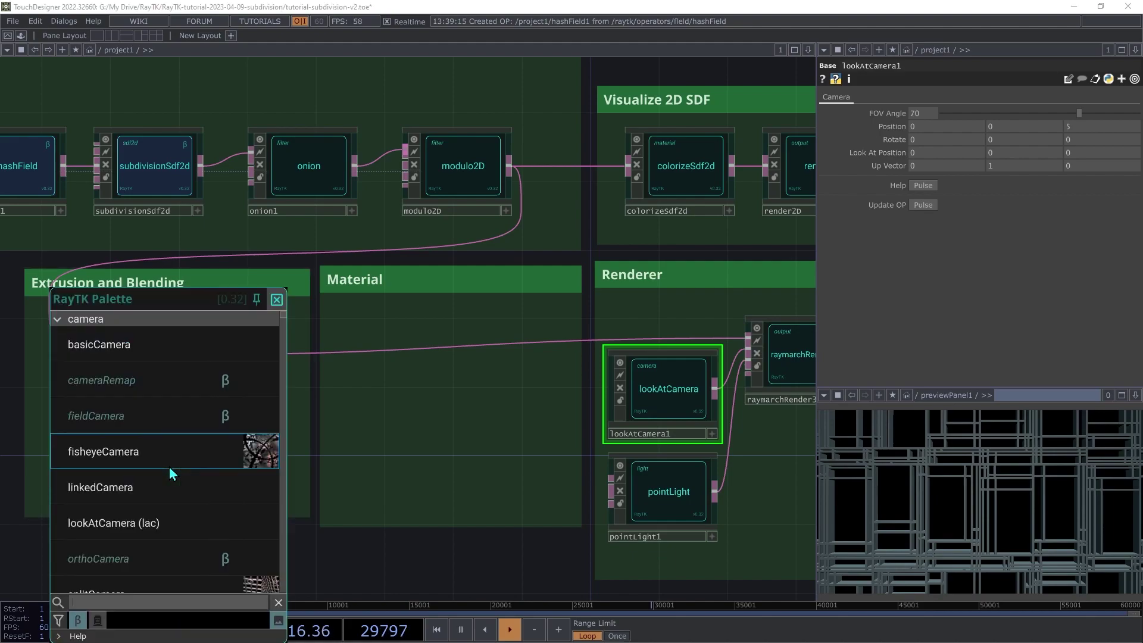
text(plan)
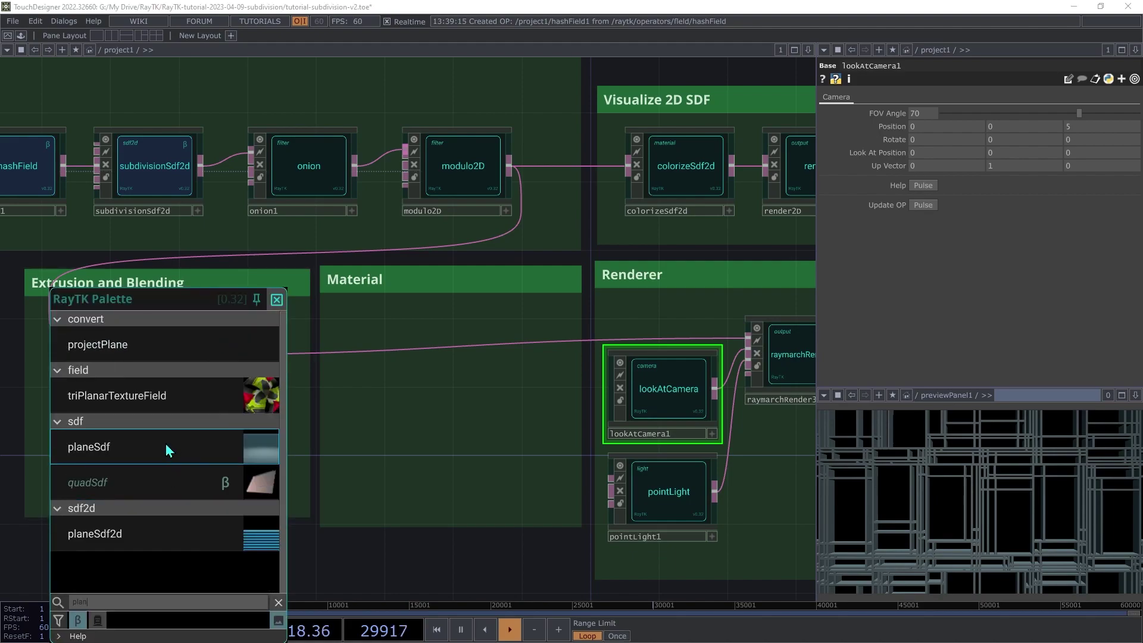
click(166, 446)
drag(439, 320, 144, 452)
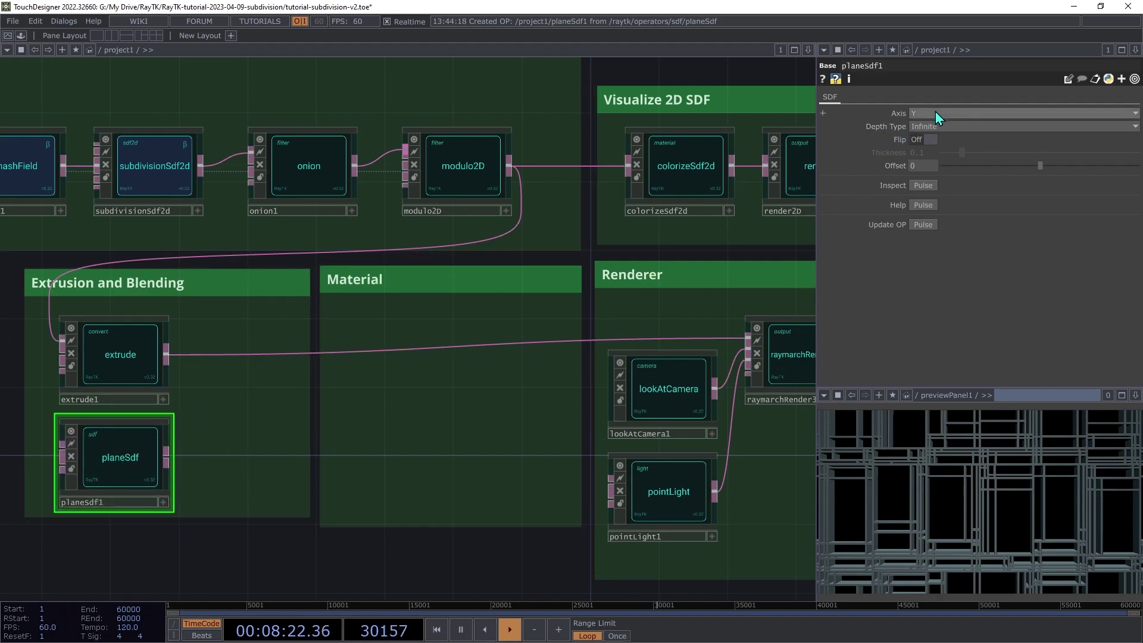
click(934, 113)
click(917, 150)
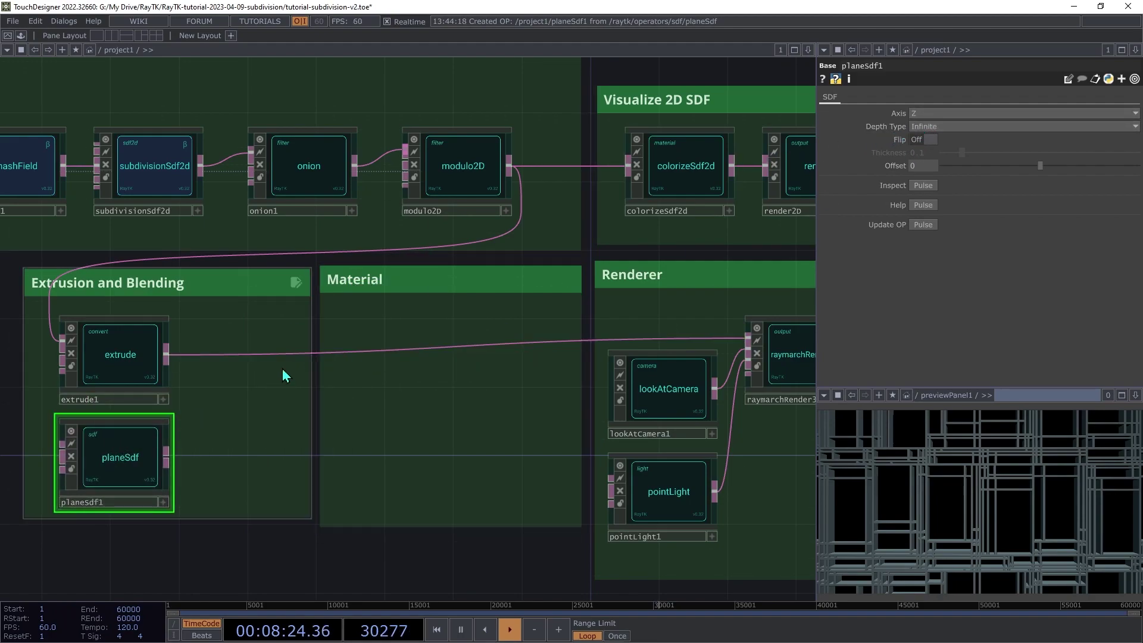
Step: Combine extrude1 and planeSdf1 using a Smooth Union
click(120, 376)
ctrl+click(111, 457)
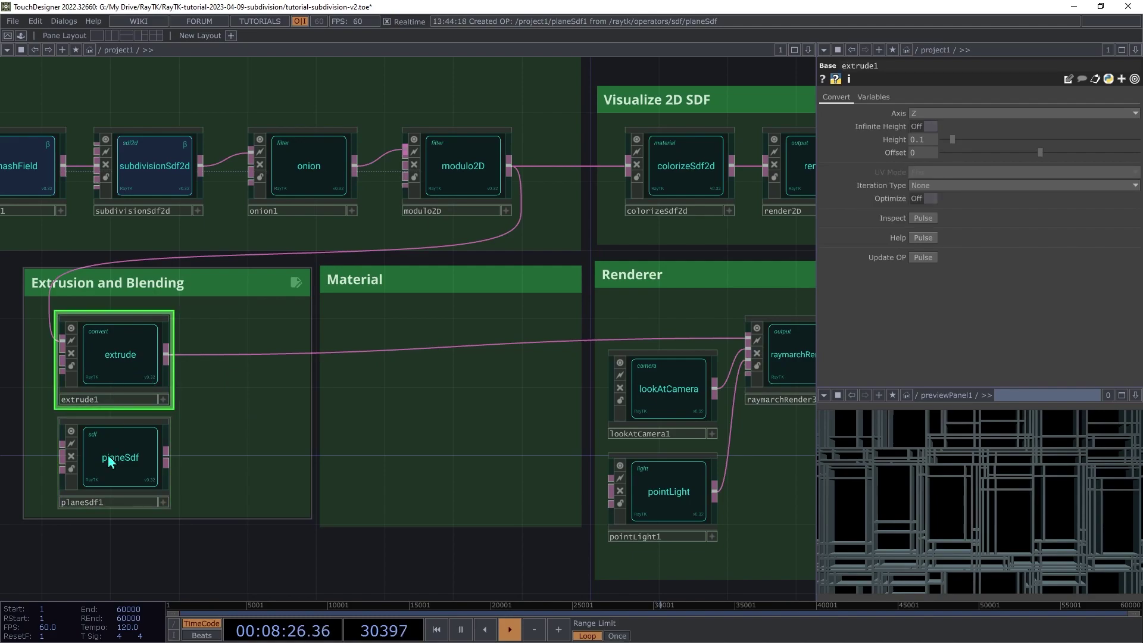
right_click(222, 412)
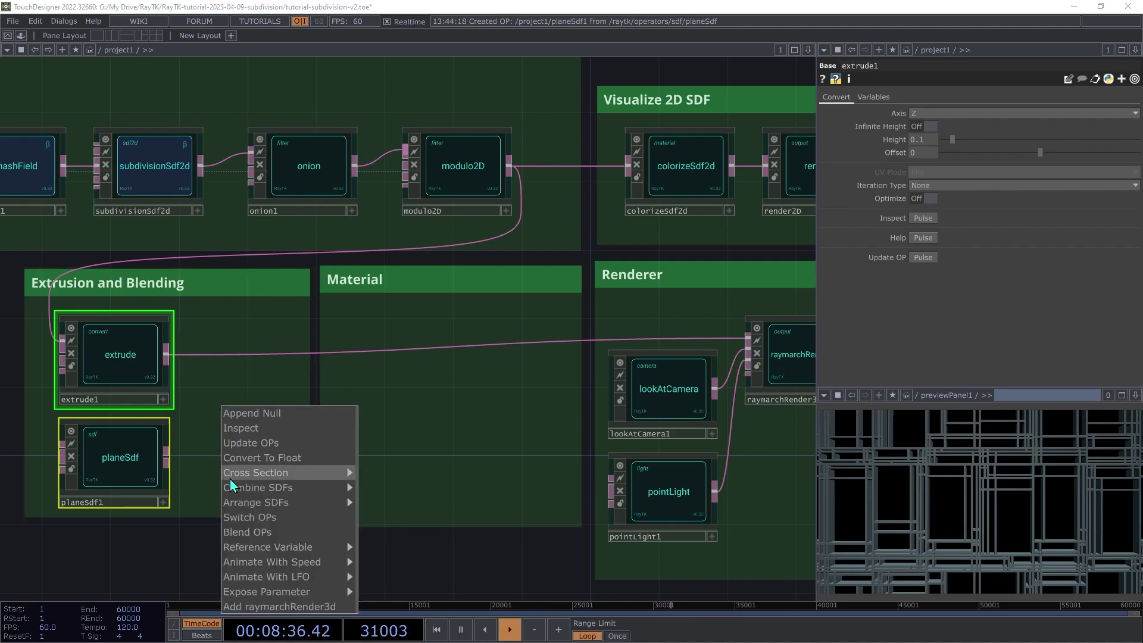
mouse_move(301, 488)
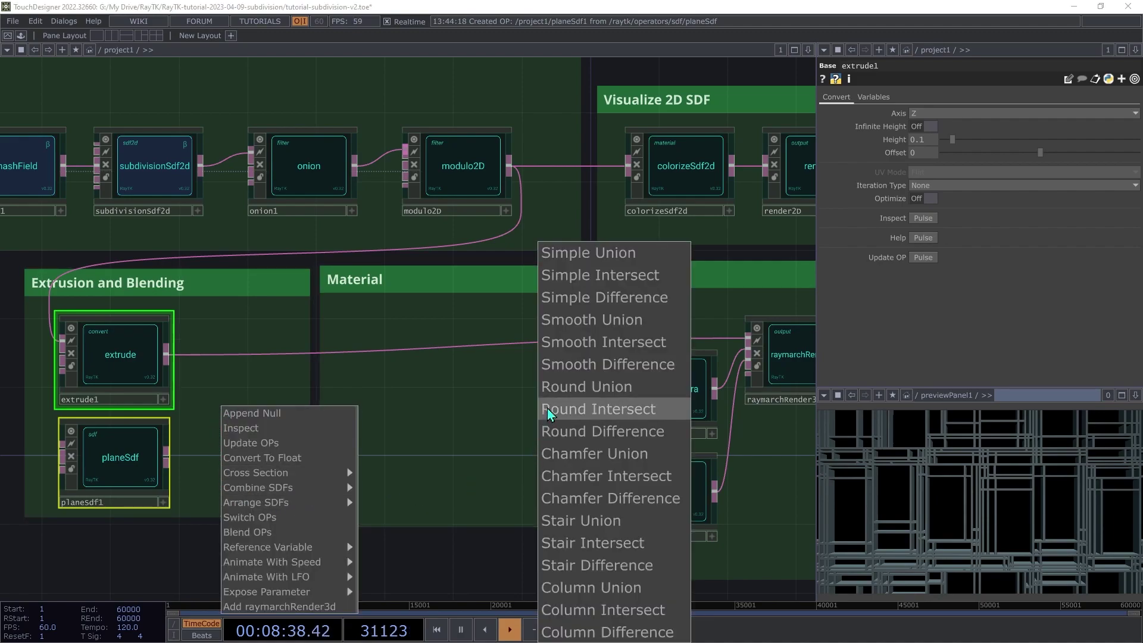
click(596, 321)
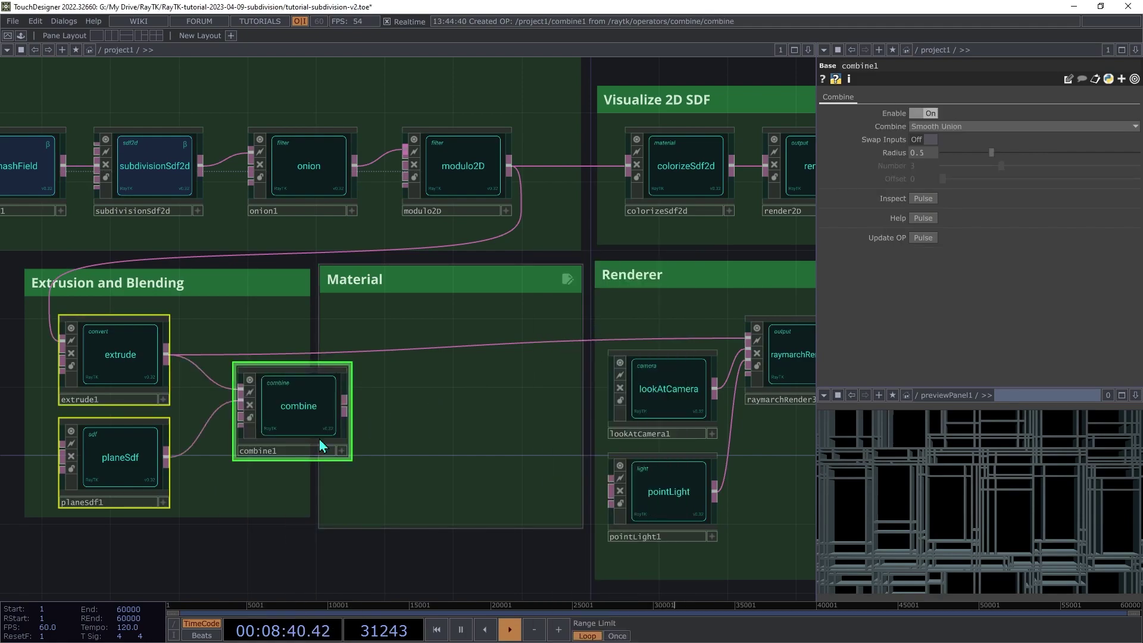
Step: Feed combine1 into raymarchRender3D in place of extrude1, with the three operators neatly spaced, and set combine1's Radius to 0.2
click(280, 423)
drag(280, 416, 228, 381)
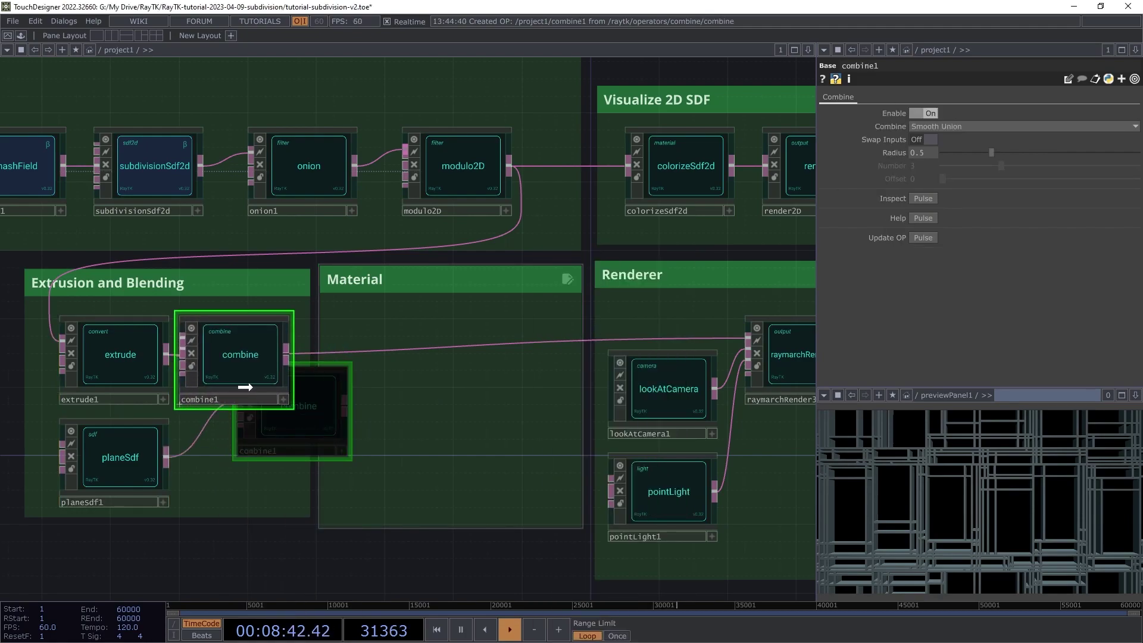
click(289, 355)
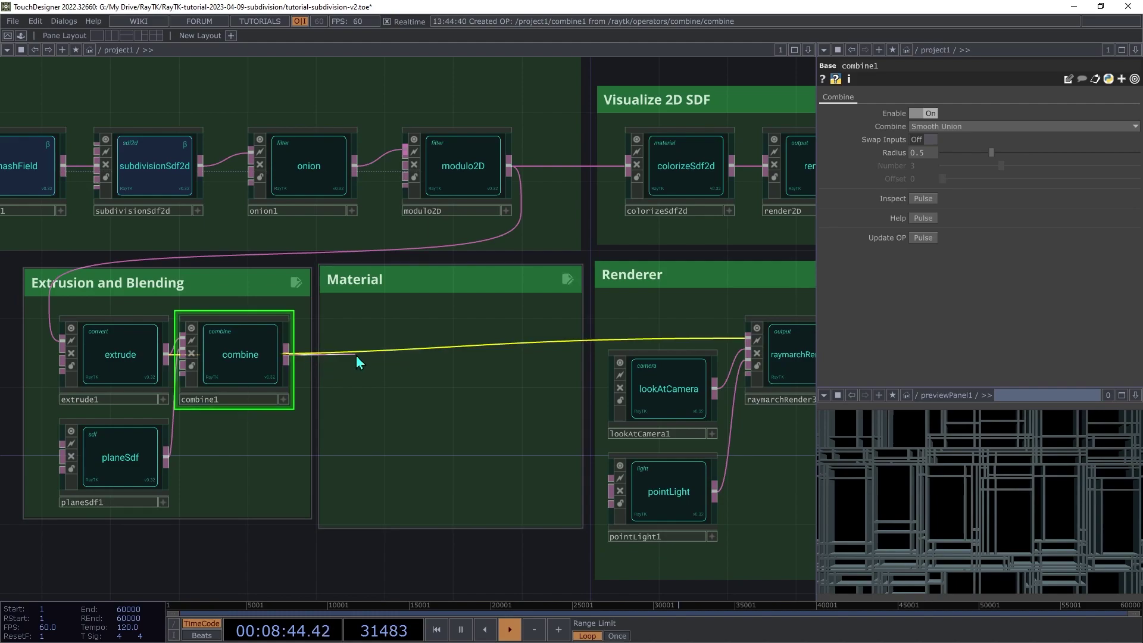
drag(109, 369, 91, 367)
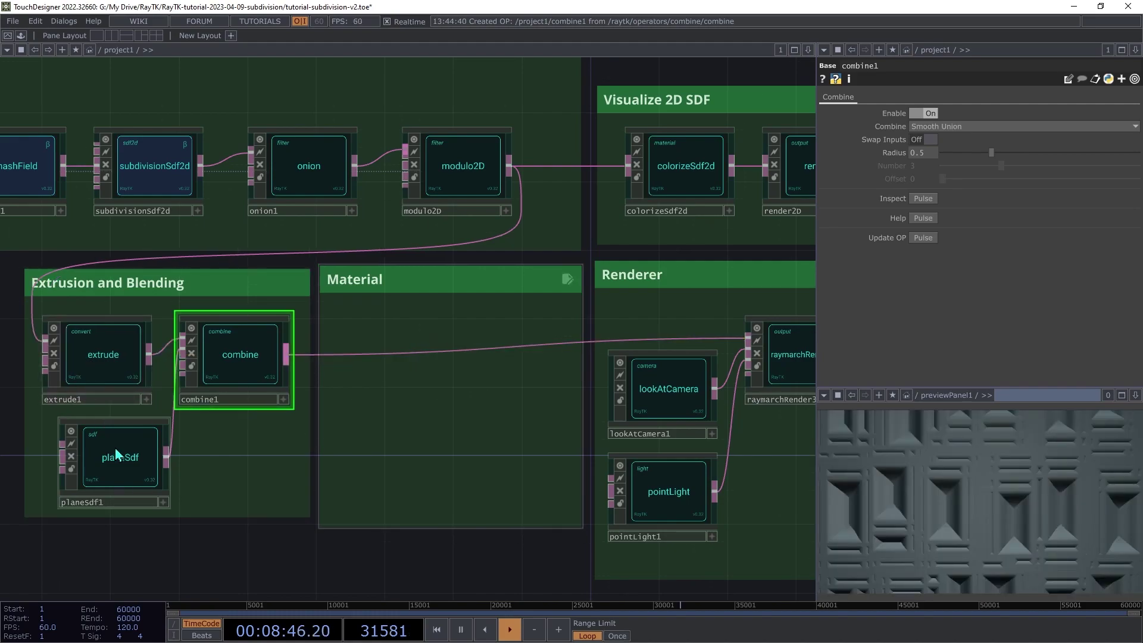
drag(117, 459, 100, 459)
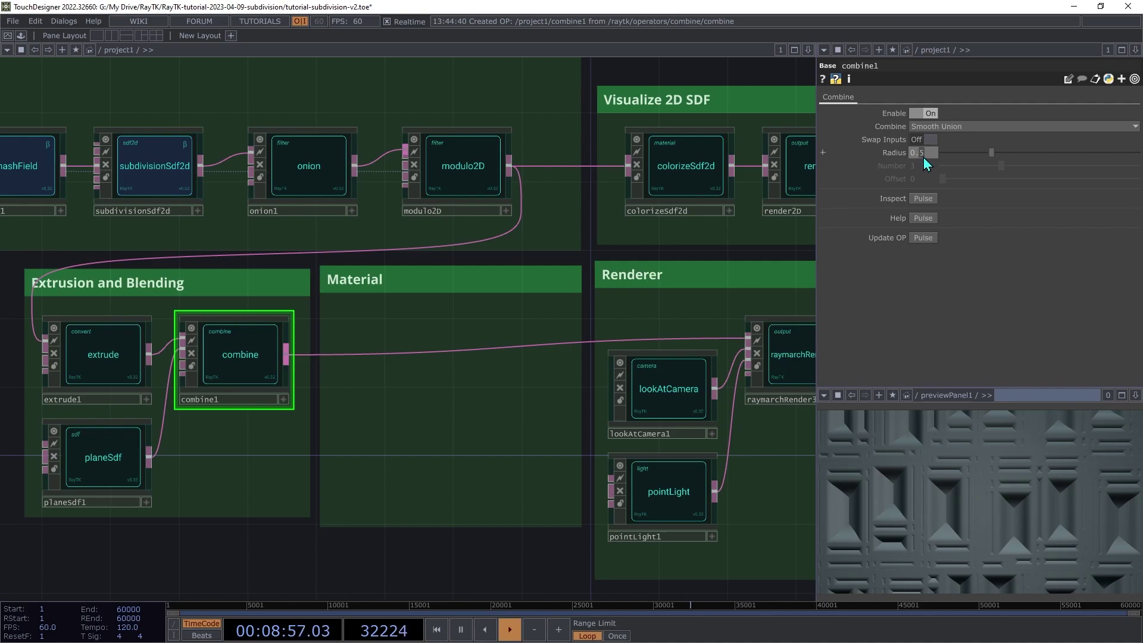
key(Return)
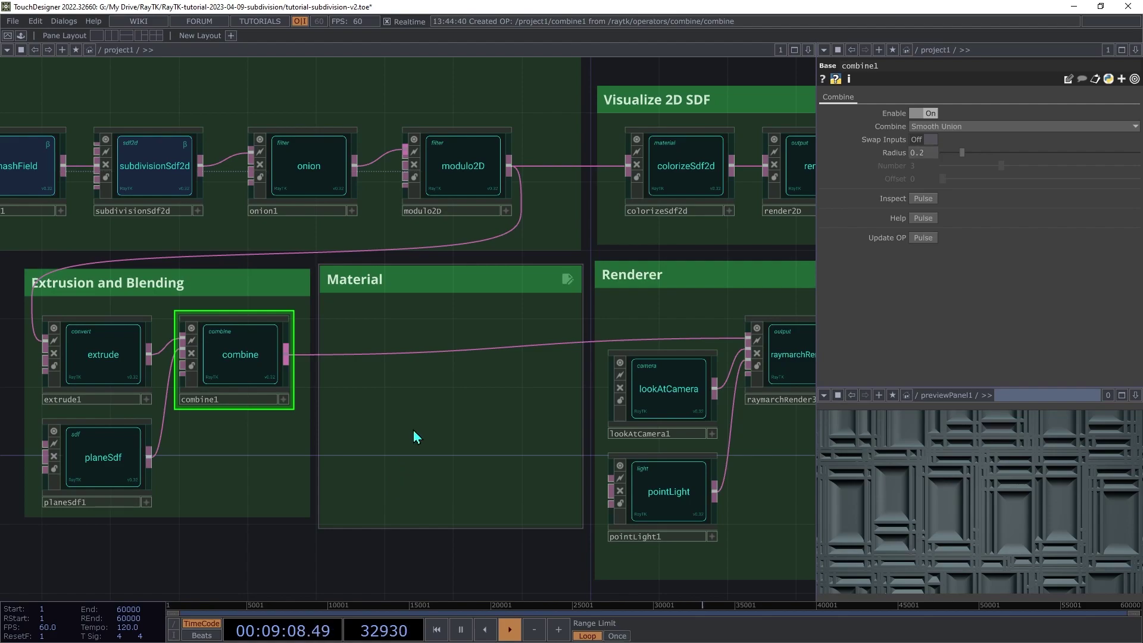
Step: Add a RayTK modularMat operator in the Material group and insert it between combine1 and raymarchRender3D
key(alt+r)
text(modu)
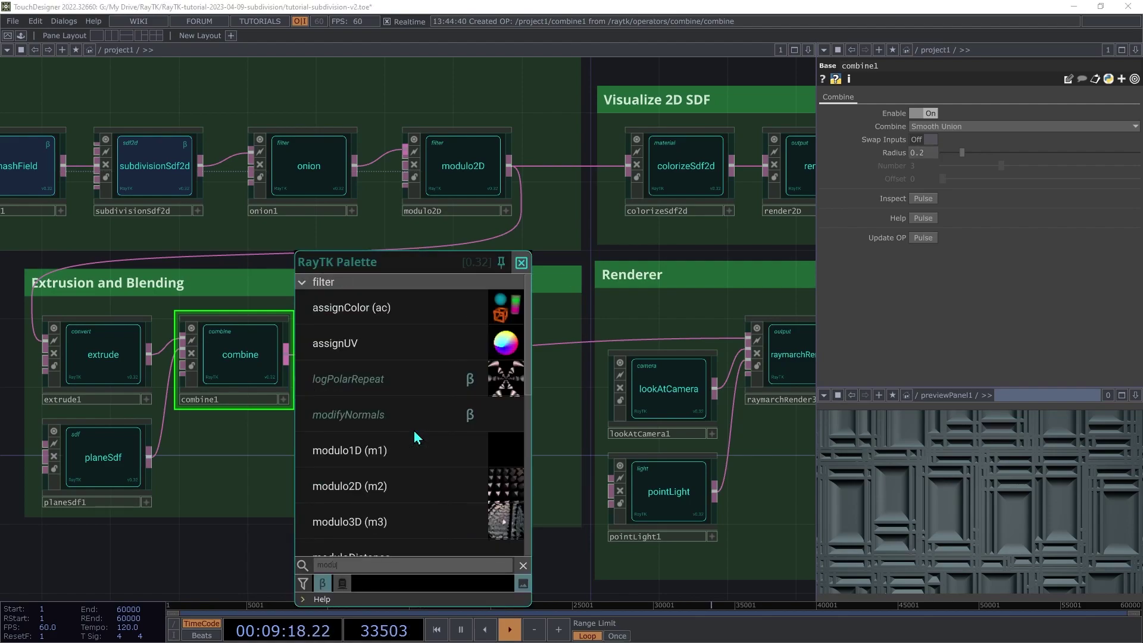
text(larMat)
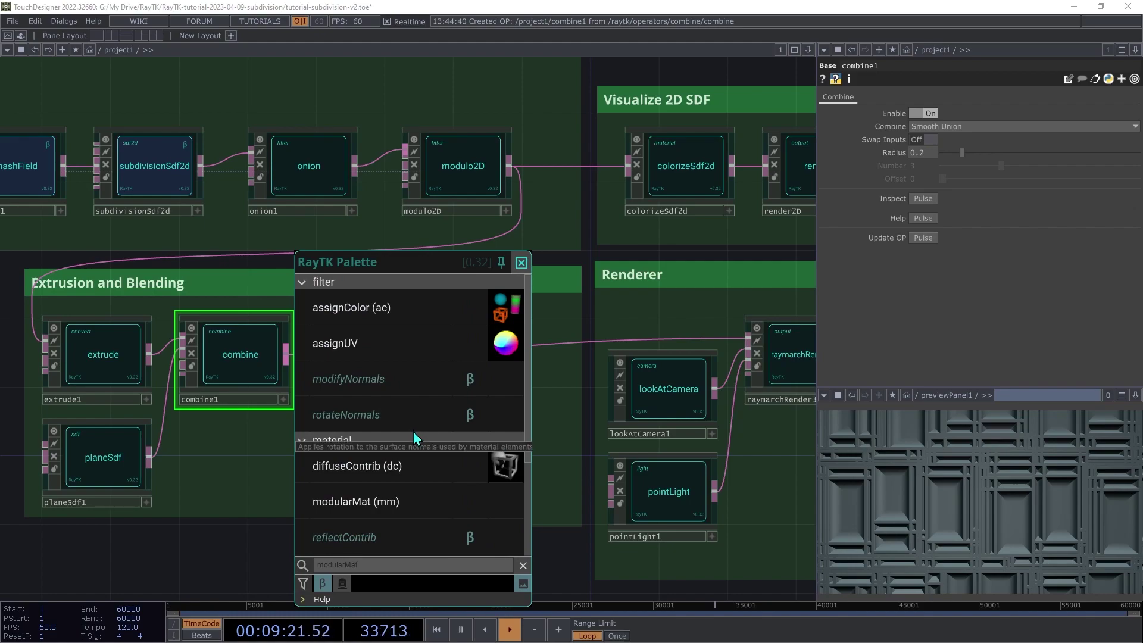
scroll(415, 437, down, 2)
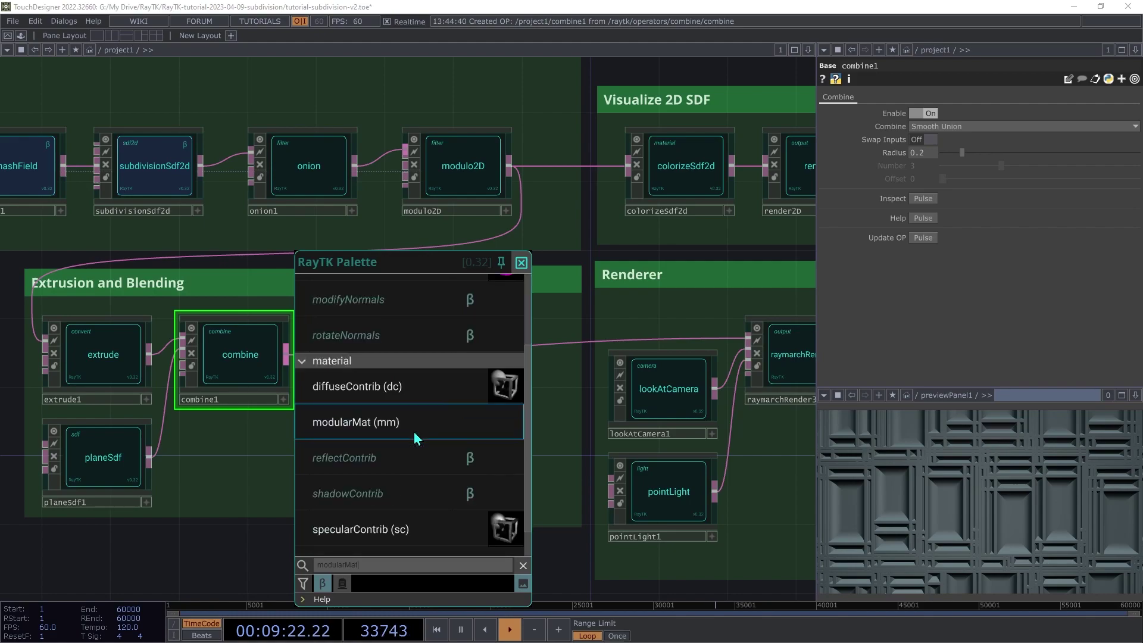
click(383, 422)
click(391, 366)
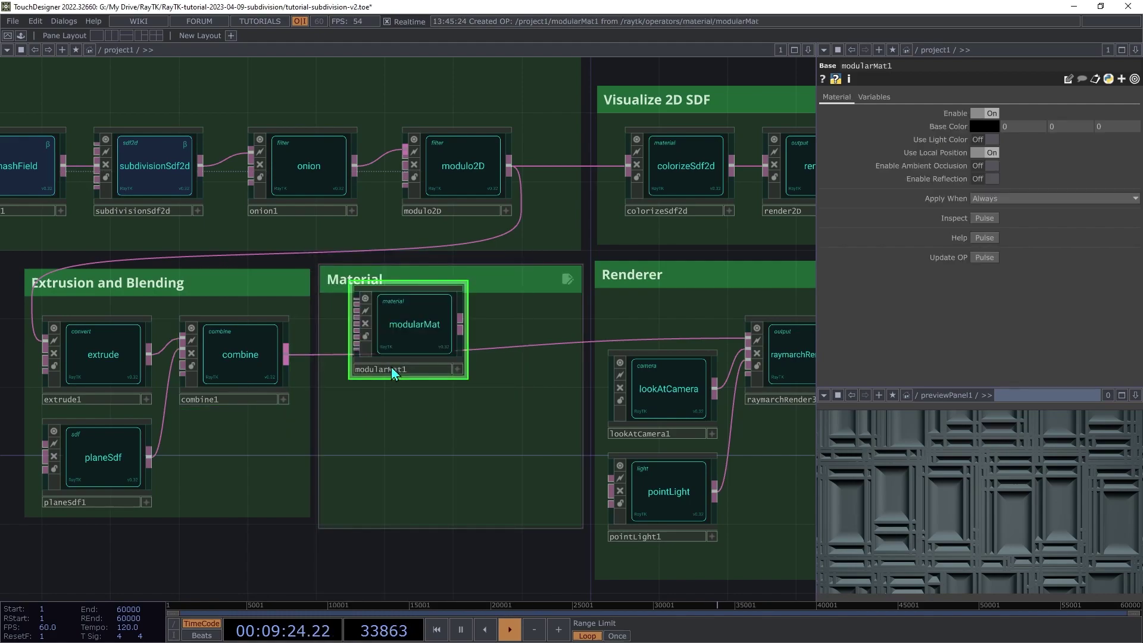
drag(416, 327, 286, 355)
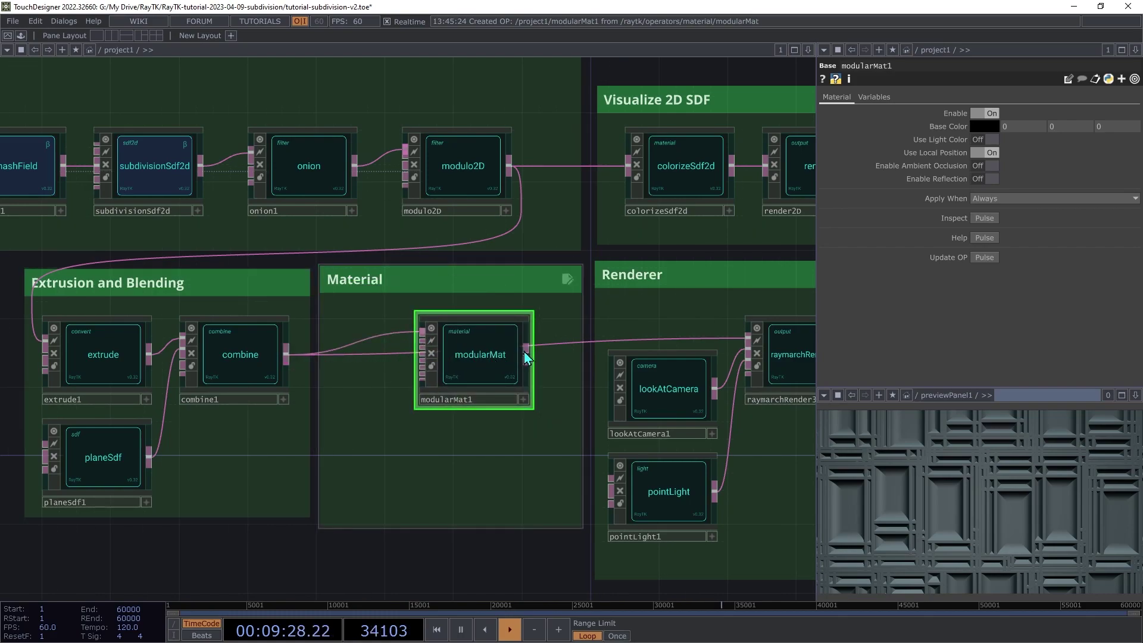
drag(525, 351, 617, 341)
drag(459, 355, 489, 355)
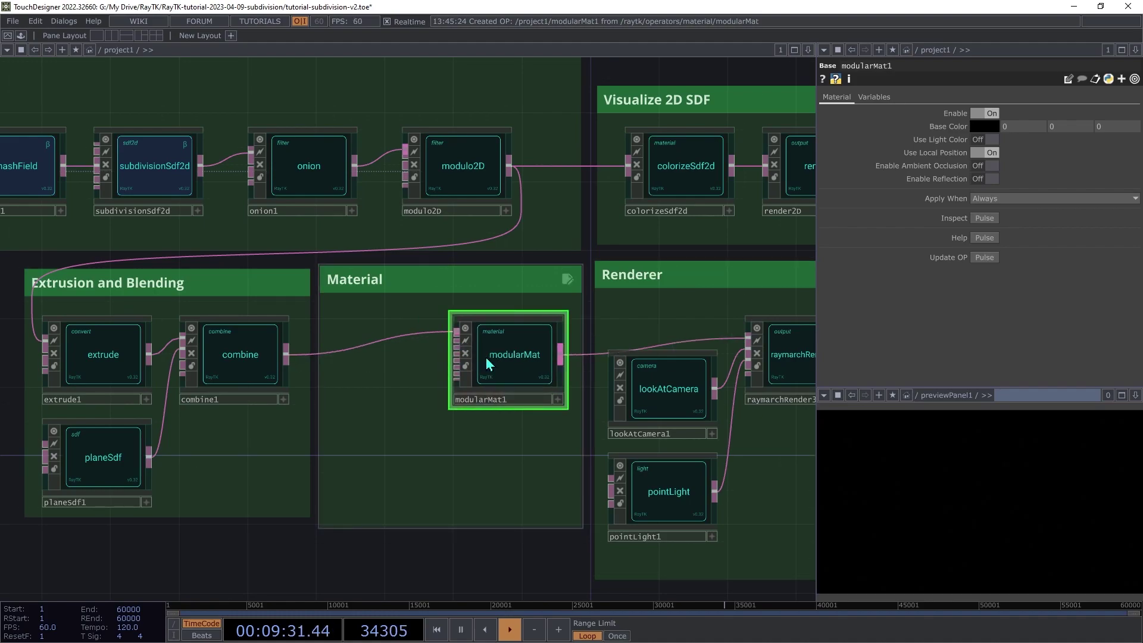
Step: Add an Oren-Nayar diffuse contribution to modularMat1, place it in the Material group, and set its Roughness and Albedo to 1
right_click(357, 437)
mouse_move(425, 520)
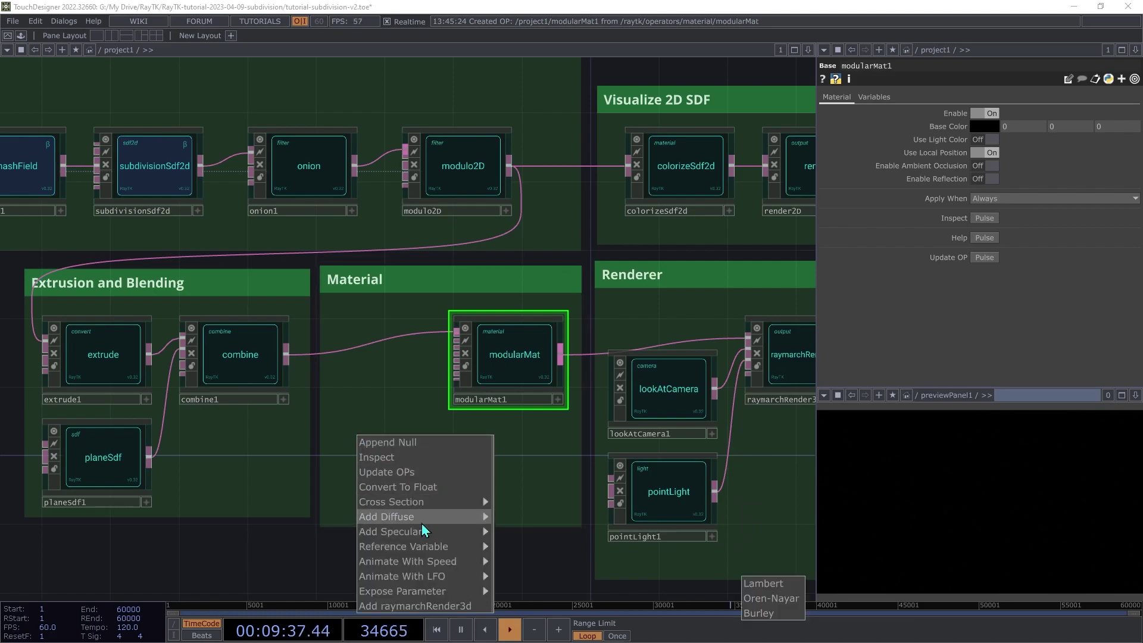
click(771, 598)
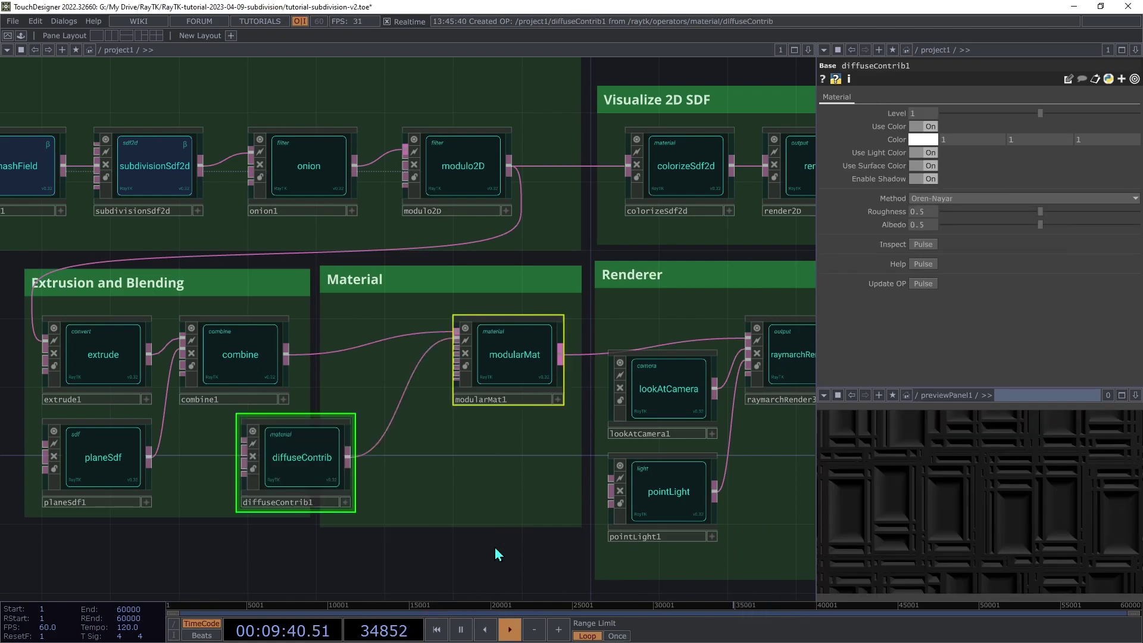
drag(294, 453, 364, 454)
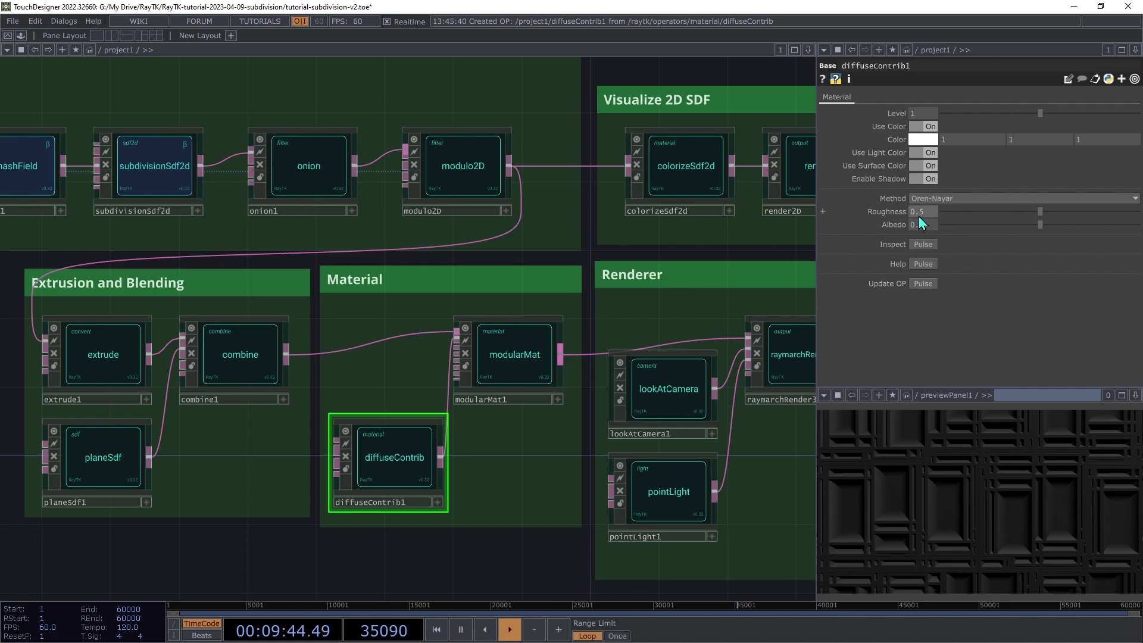
drag(1040, 212, 1125, 214)
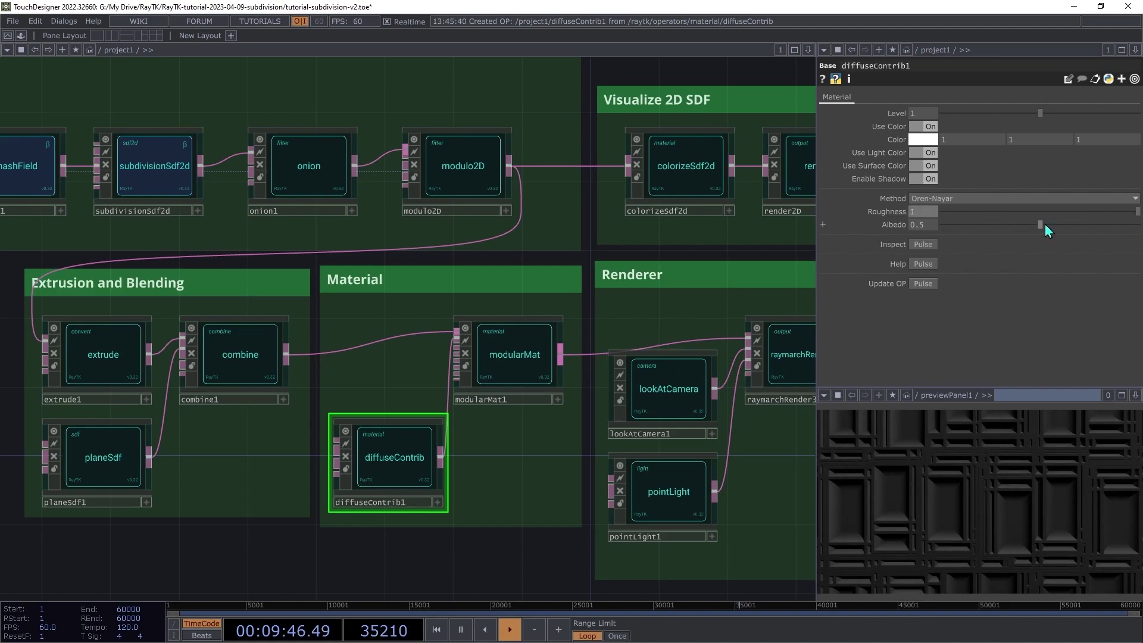
drag(1040, 224, 1137, 225)
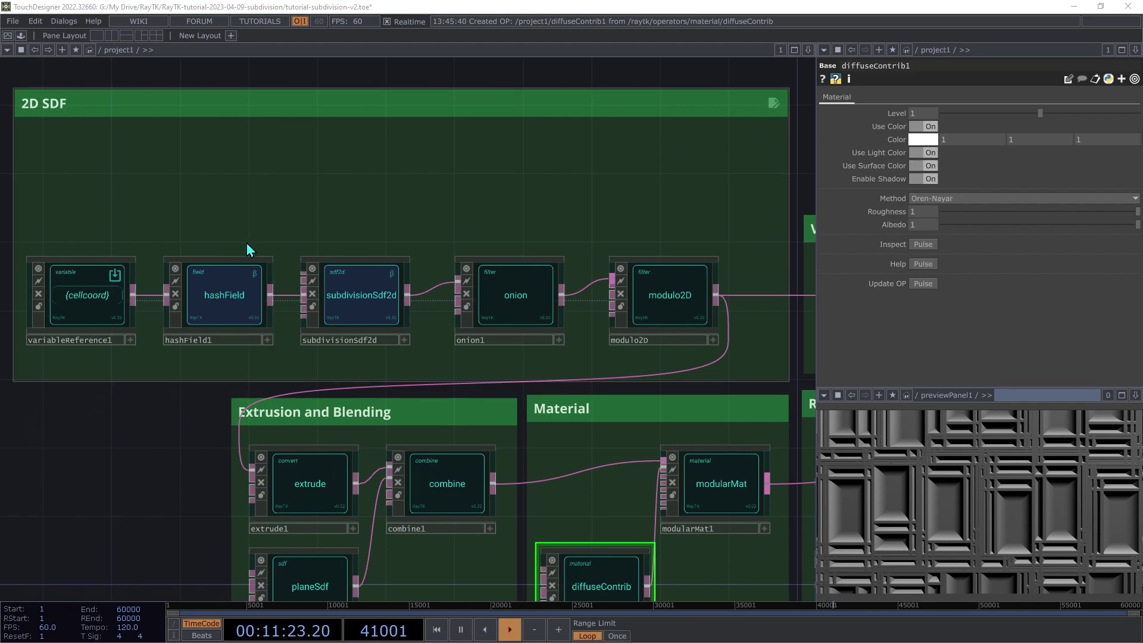
Step: Animate subdivisionSdf2d's Pattern Shift with a speed generator and place the generated operators above the 2D SDF chain
click(352, 281)
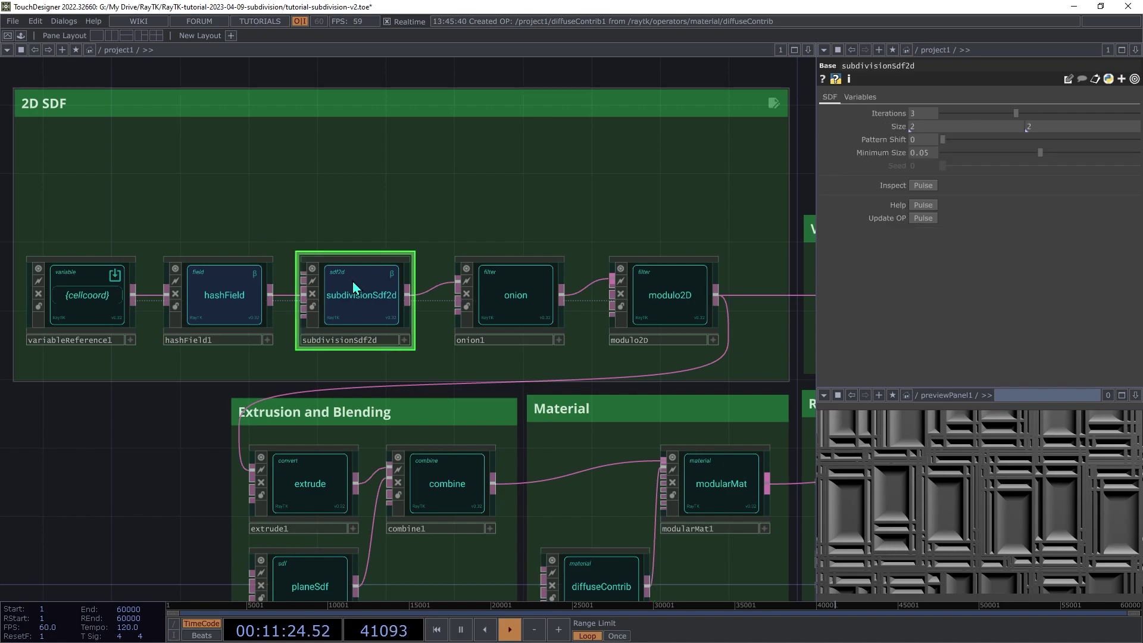
right_click(337, 191)
mouse_move(382, 329)
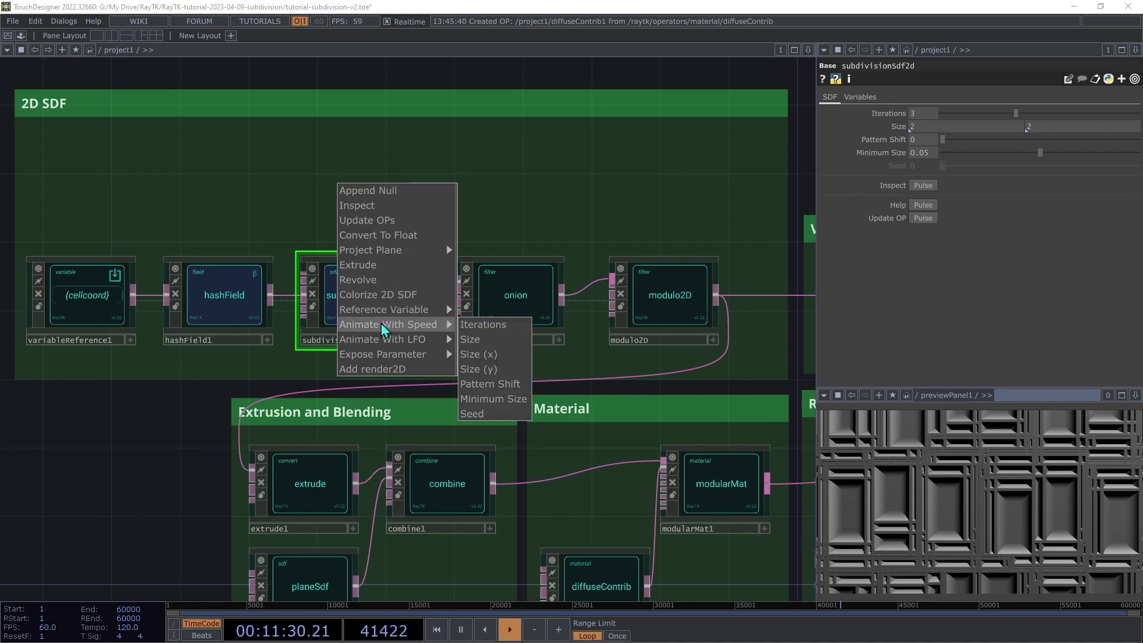
click(512, 384)
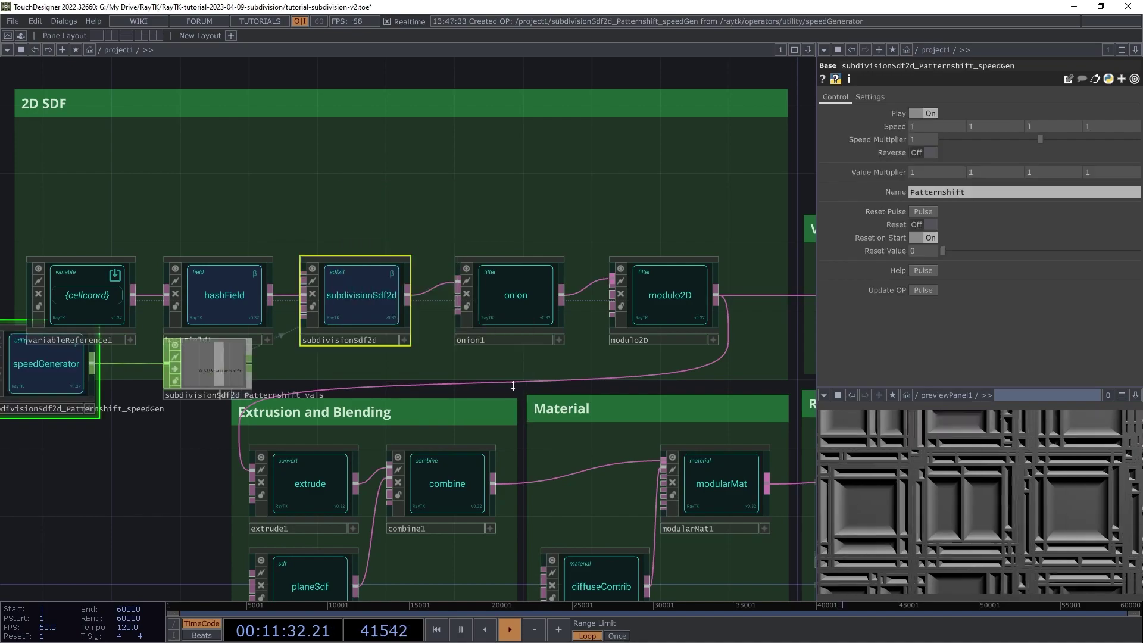
click(209, 364)
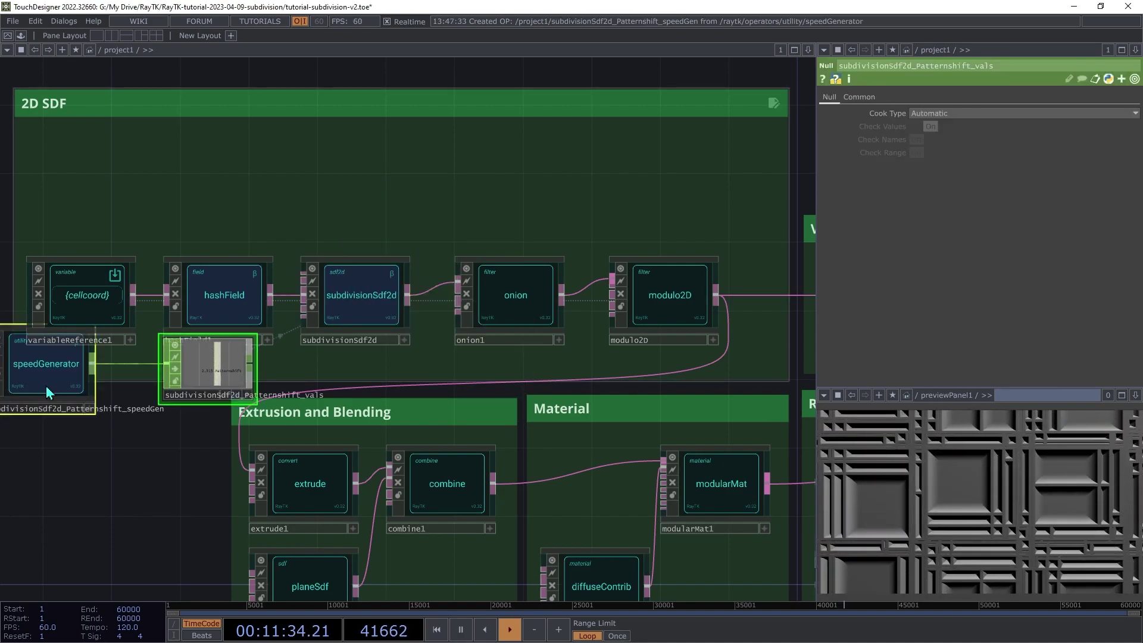
drag(49, 393, 193, 196)
Step: Set the Pattern Shift speedGenerator's Speed Multiplier to 0.2
click(190, 190)
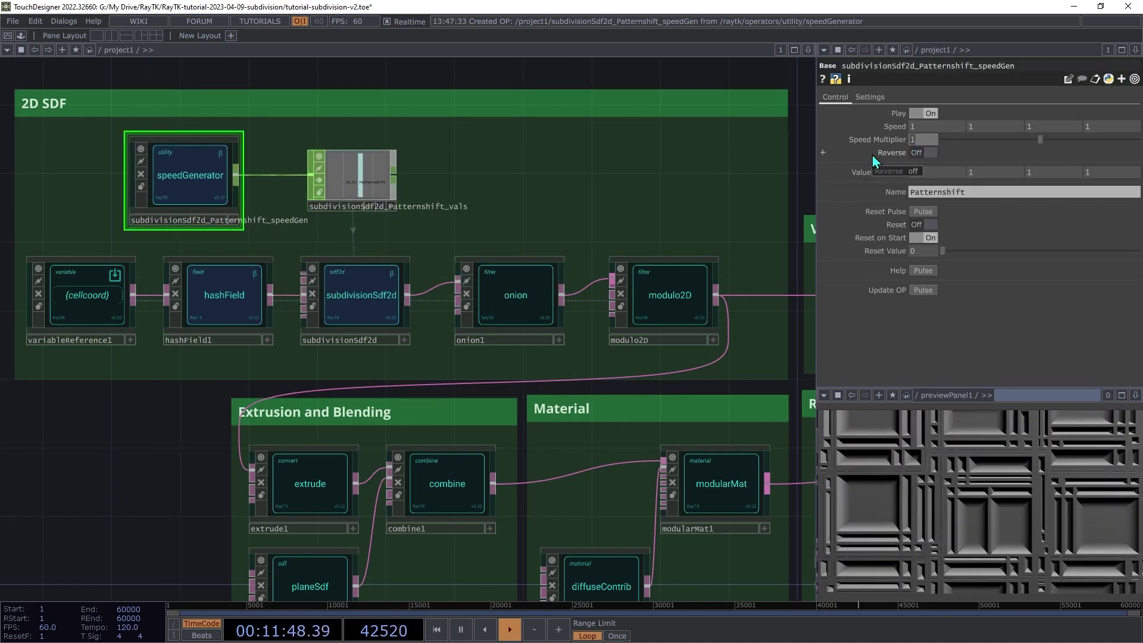
text(0.2)
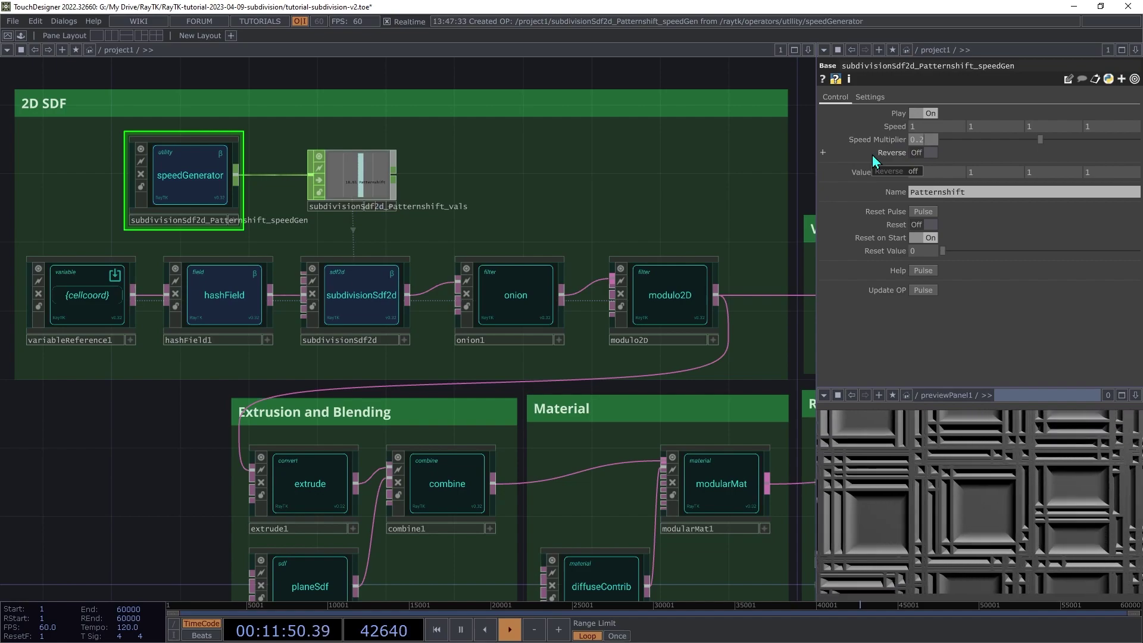
key(Return)
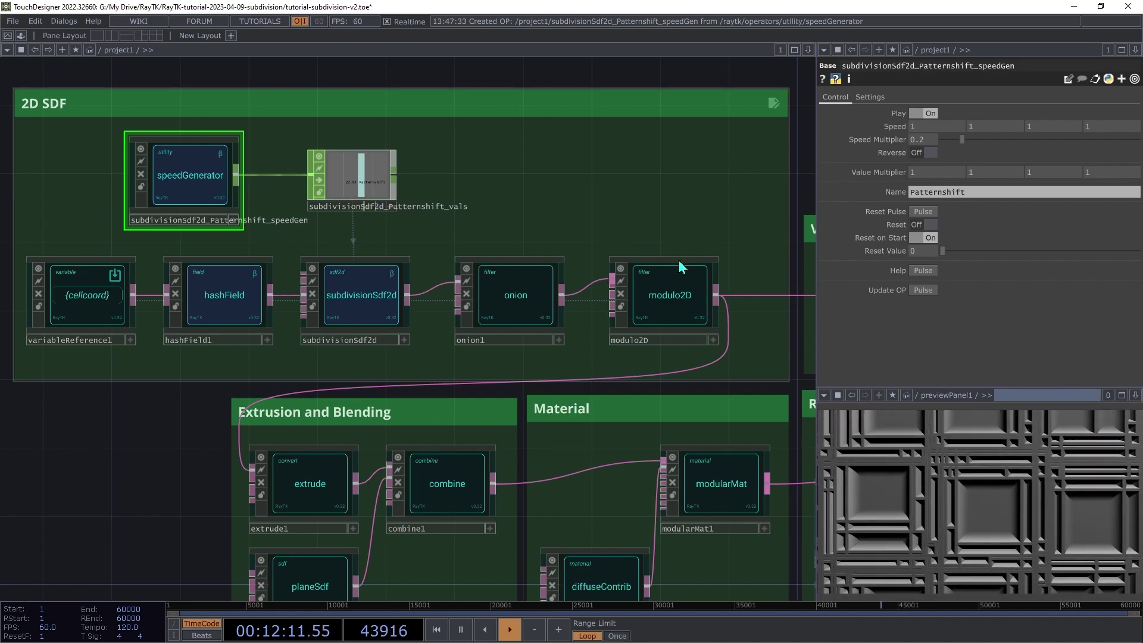
Step: Animate modulo2D's Shift (2) with a speed generator and place the generated operators above the 2D SDF chain
click(673, 297)
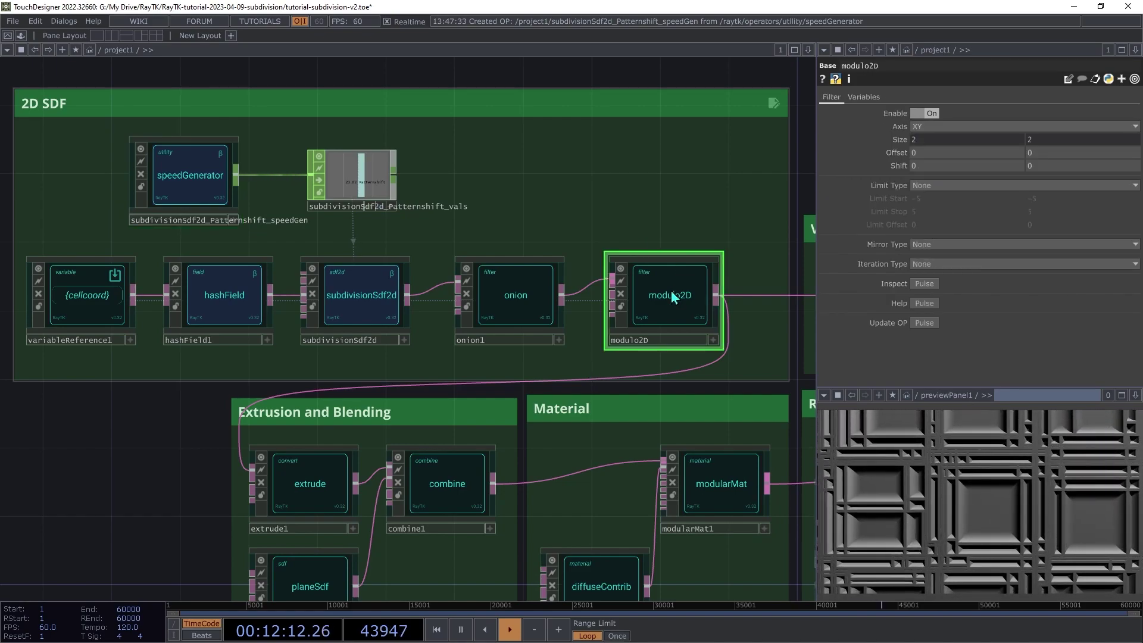
right_click(649, 192)
mouse_move(682, 334)
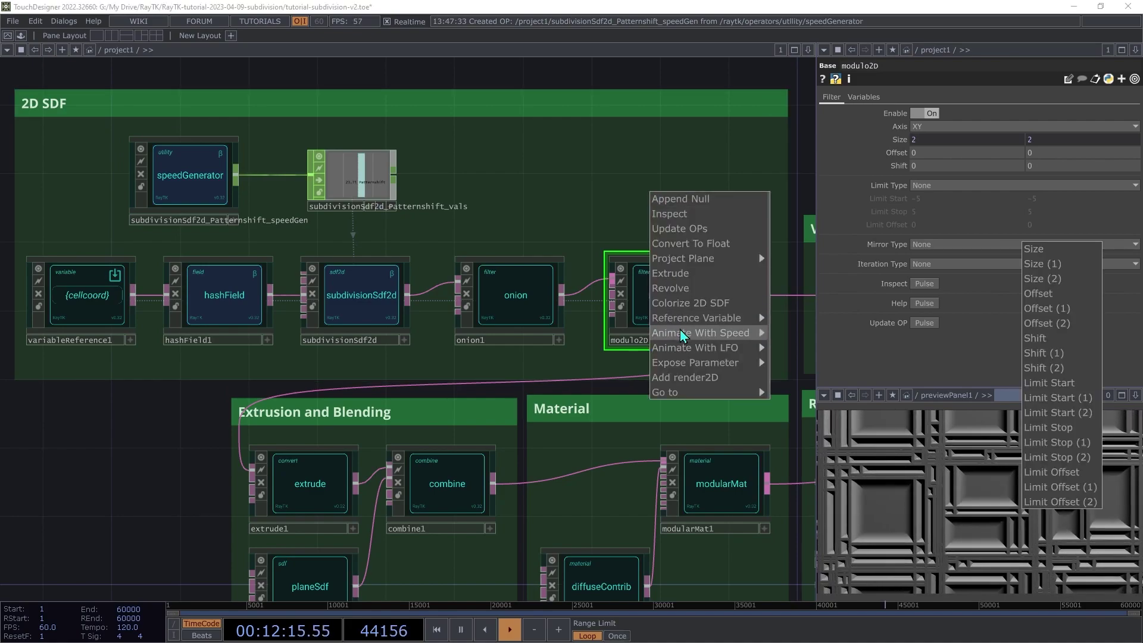
click(1051, 370)
click(365, 383)
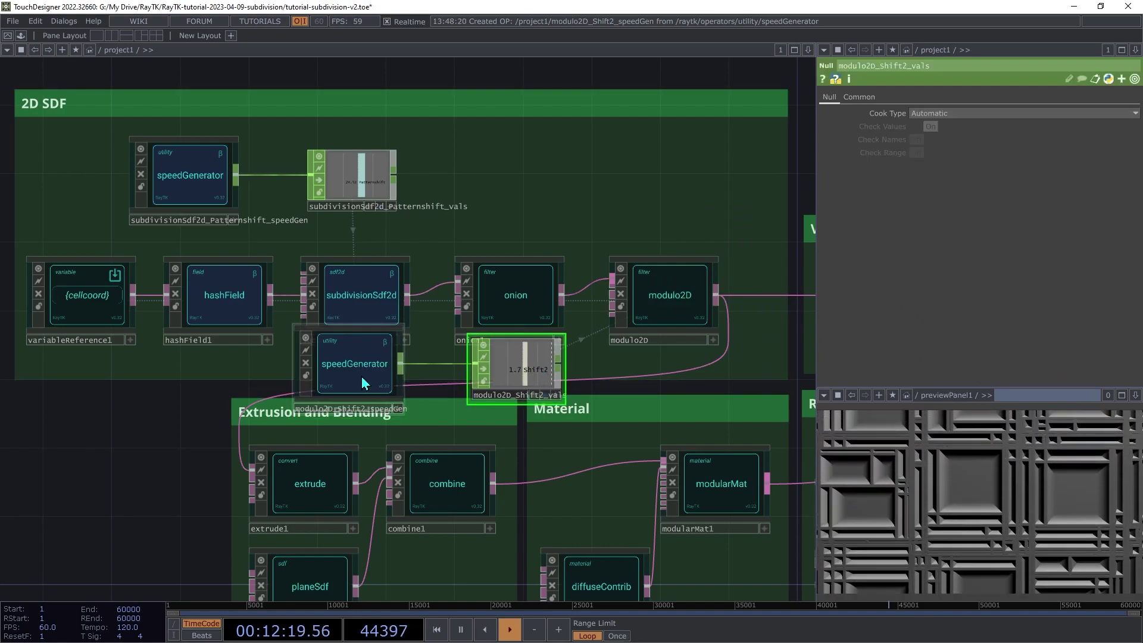
Step: Set the Speed Multiplier of modulo2D's Shift2 speedGenerator to 0.3
click(531, 186)
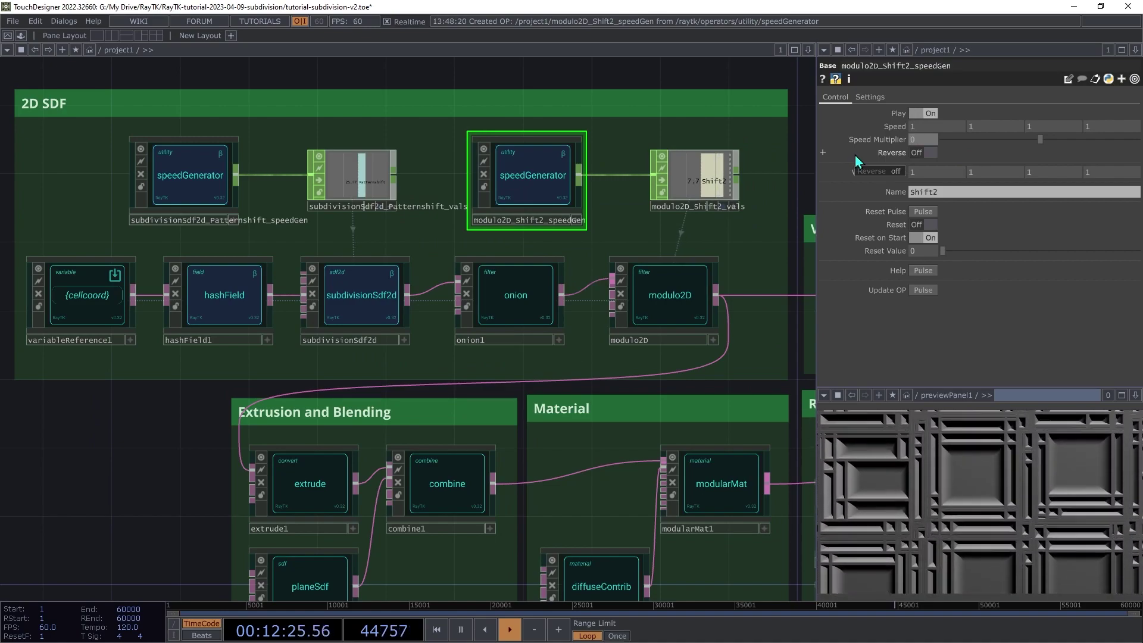
text(.3)
key(Tab)
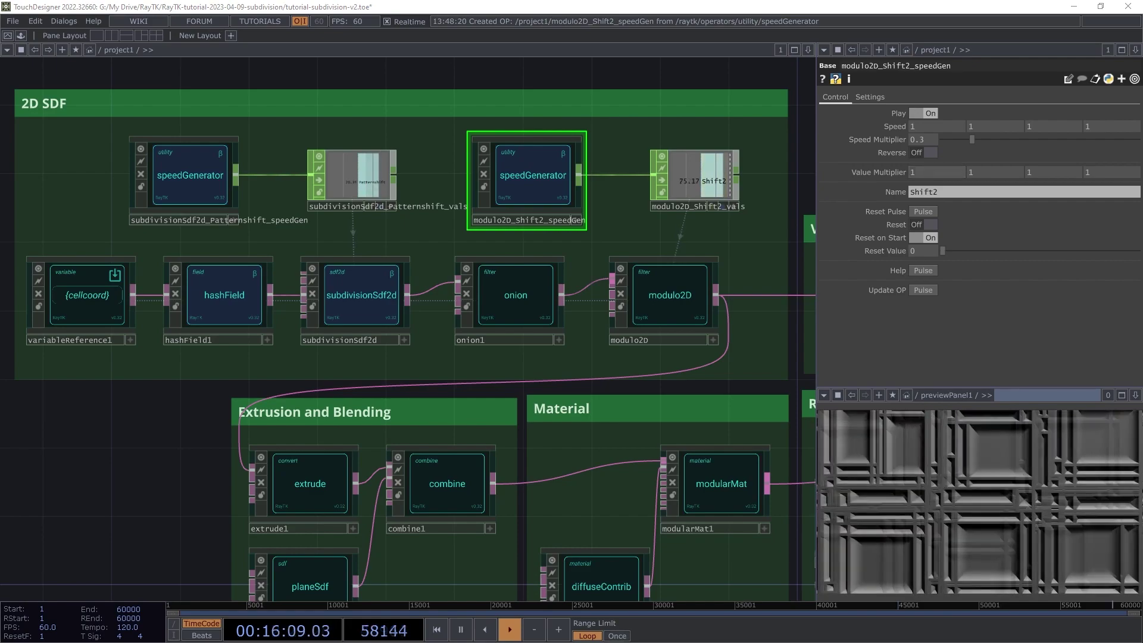
Step: Review the parameters of the main operators across the 2D SDF, Extrusion and Blending, Material and Renderer groups
scroll(408, 328, down, 2)
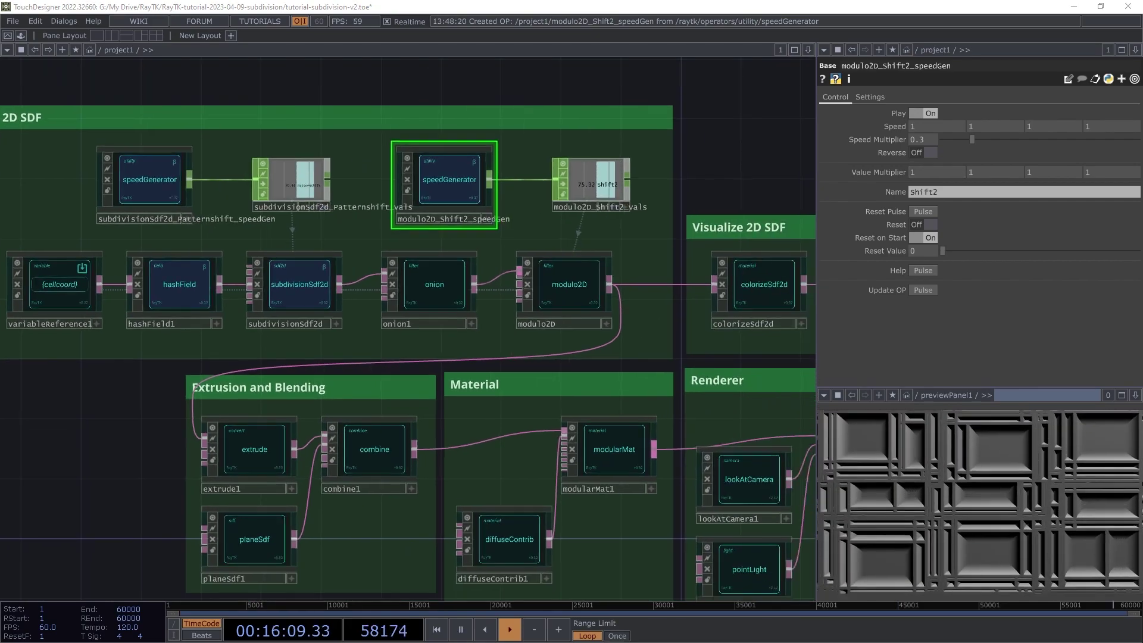
scroll(43, 251, down, 2)
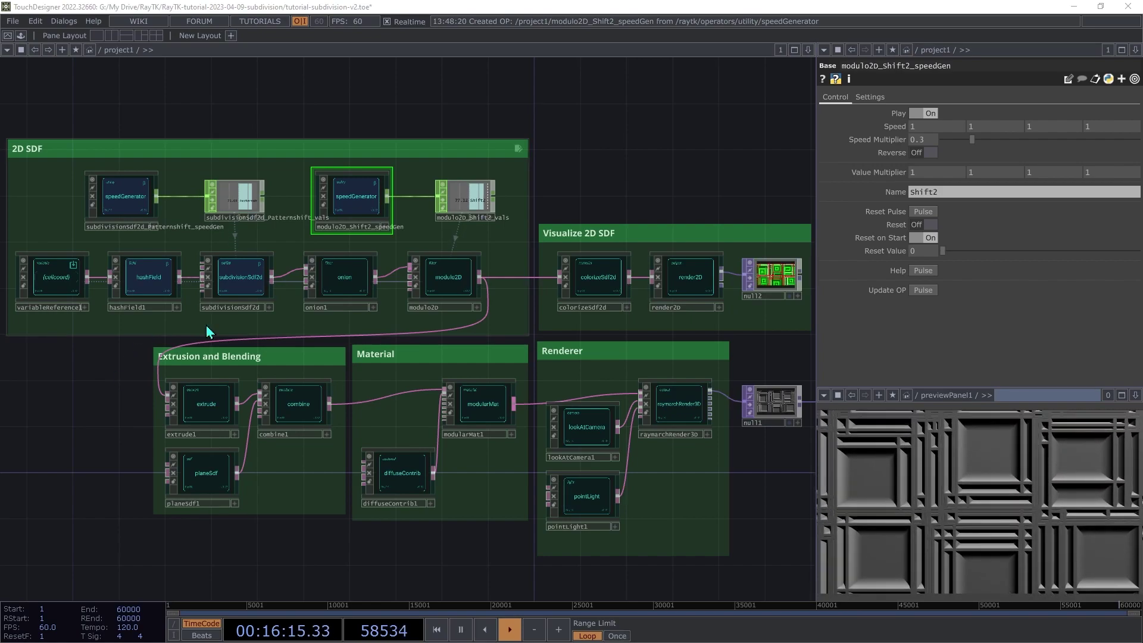
click(238, 278)
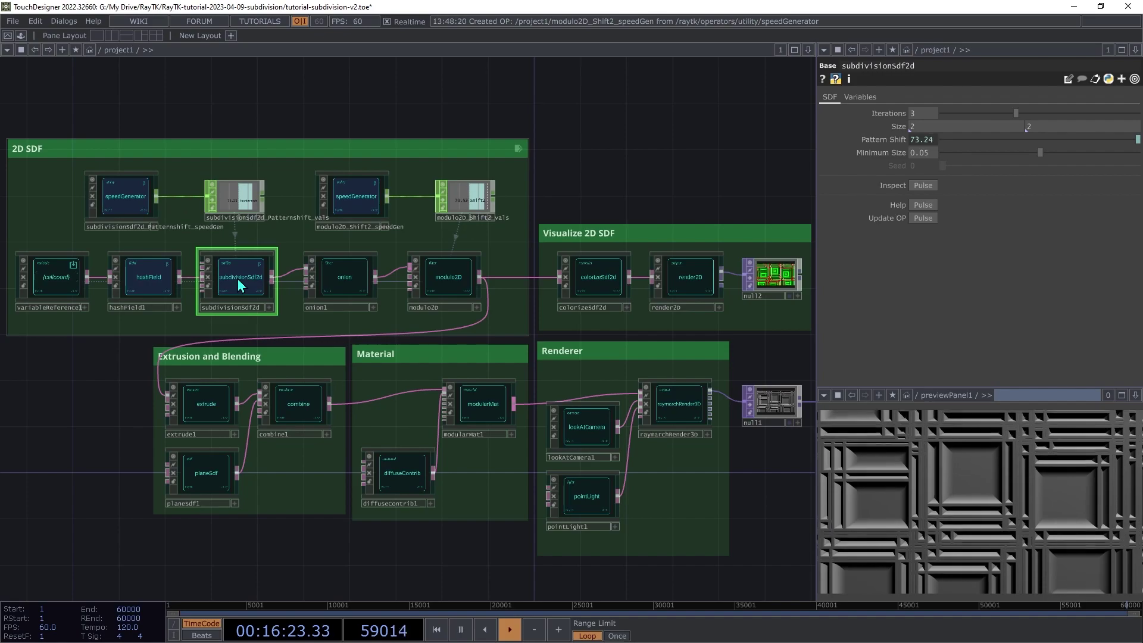
click(341, 272)
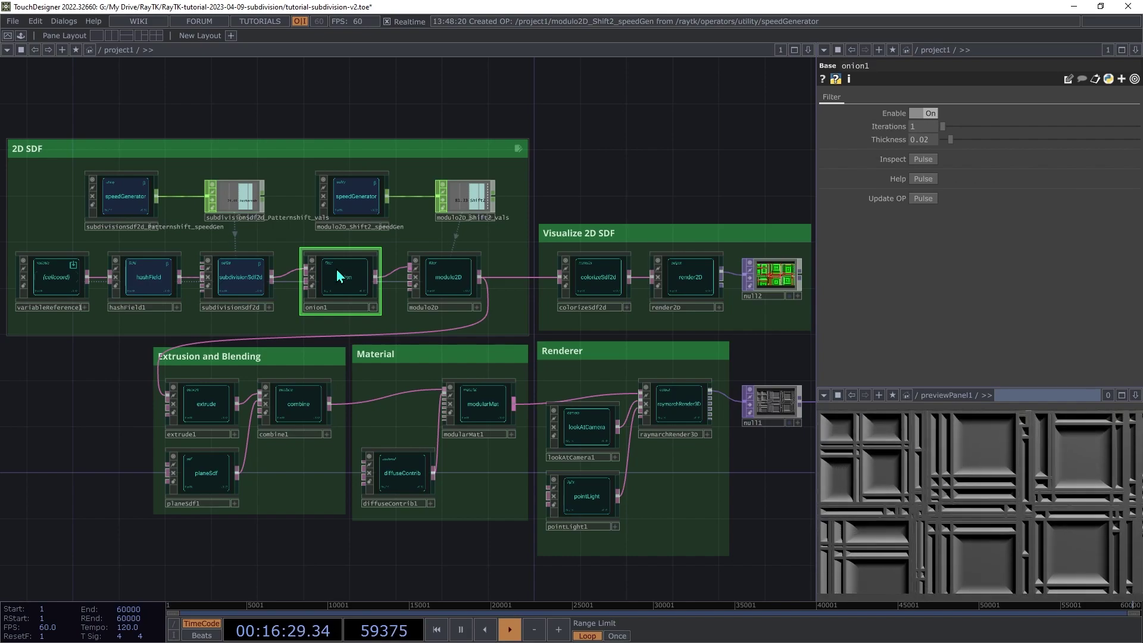
click(459, 286)
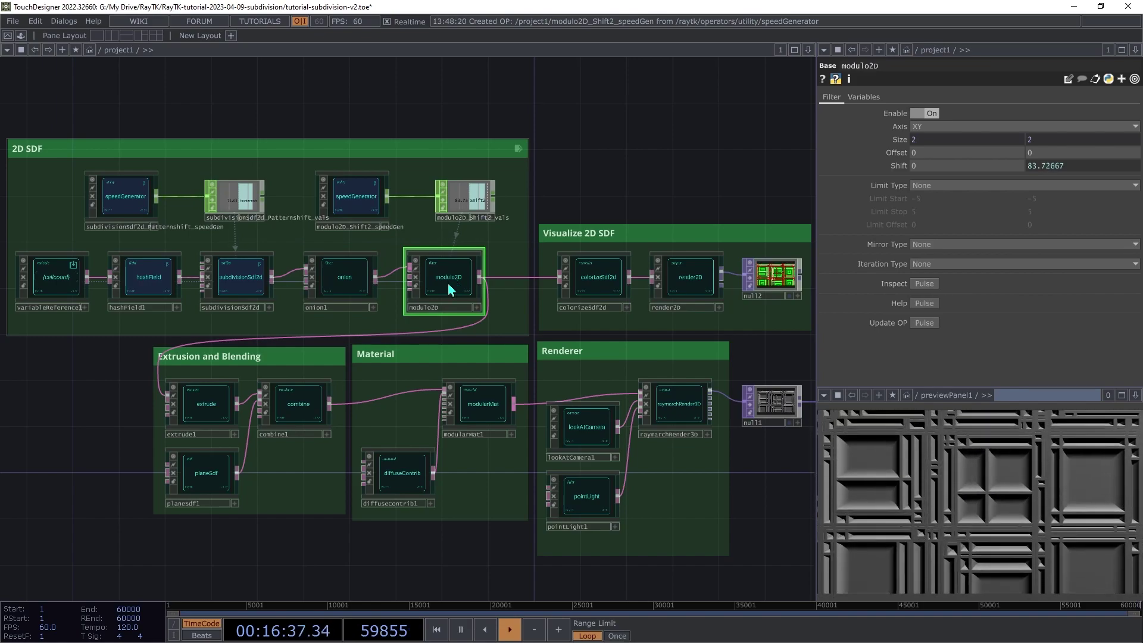
click(63, 281)
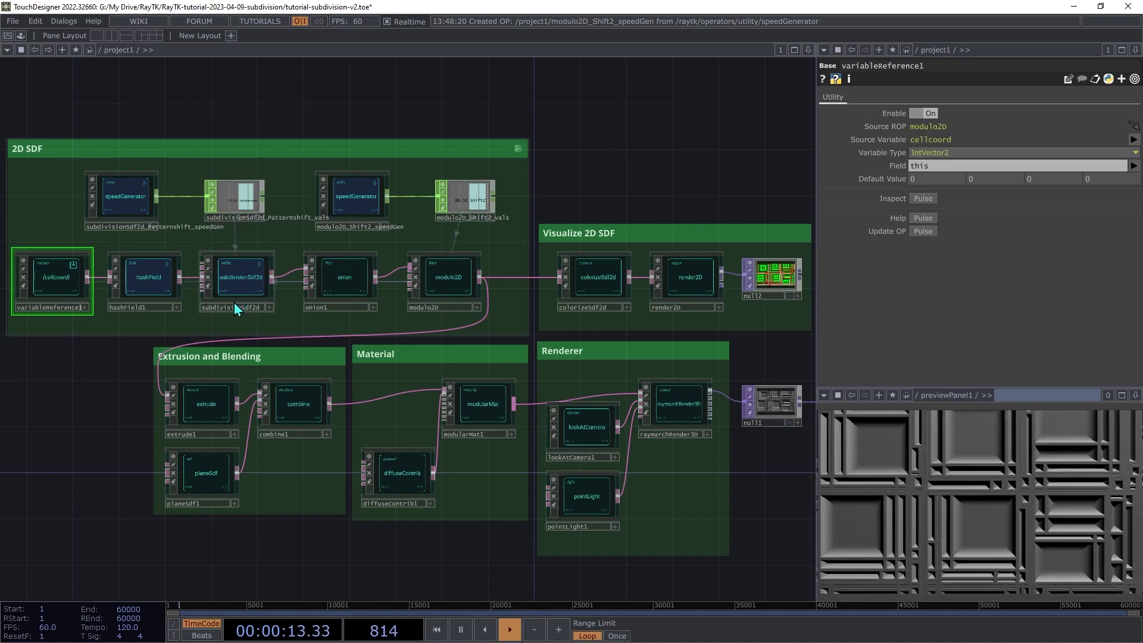
click(202, 412)
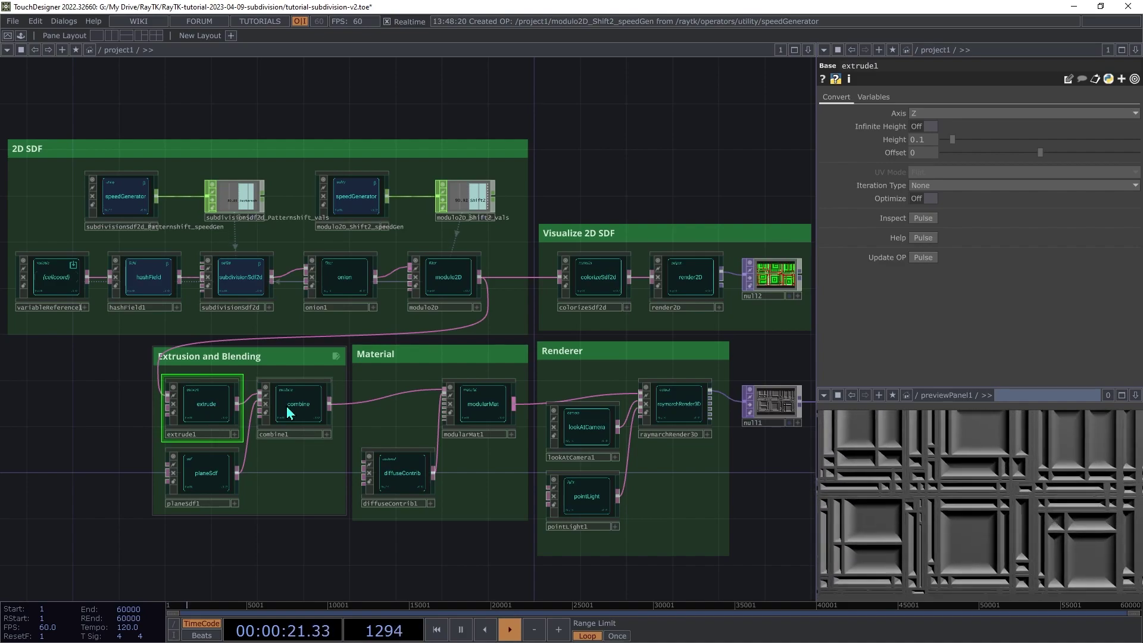
click(228, 460)
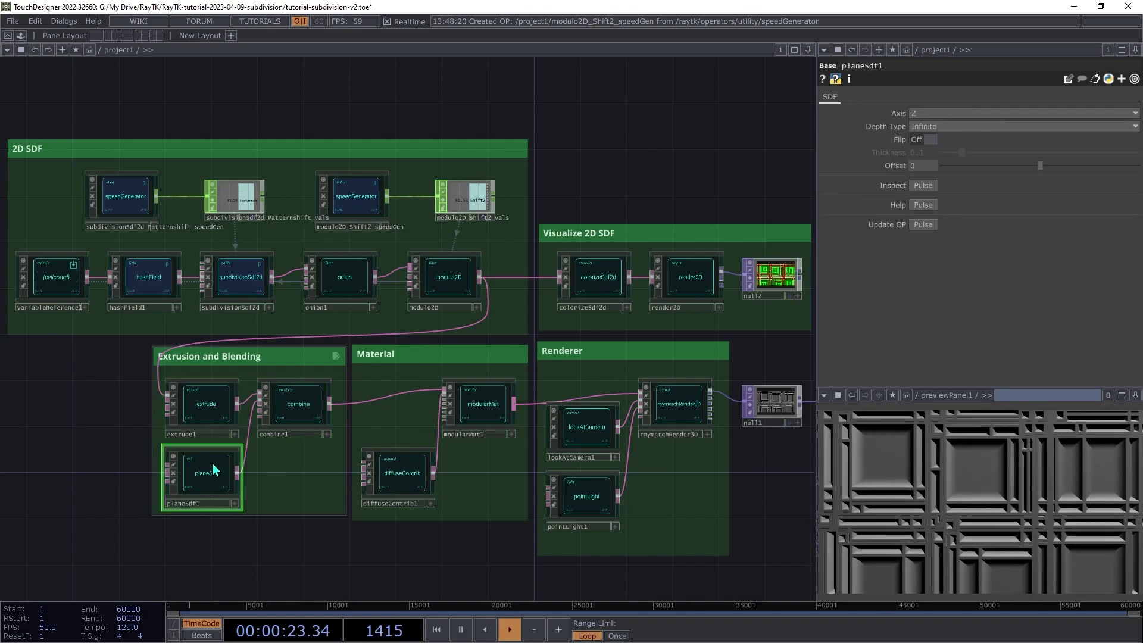
click(292, 415)
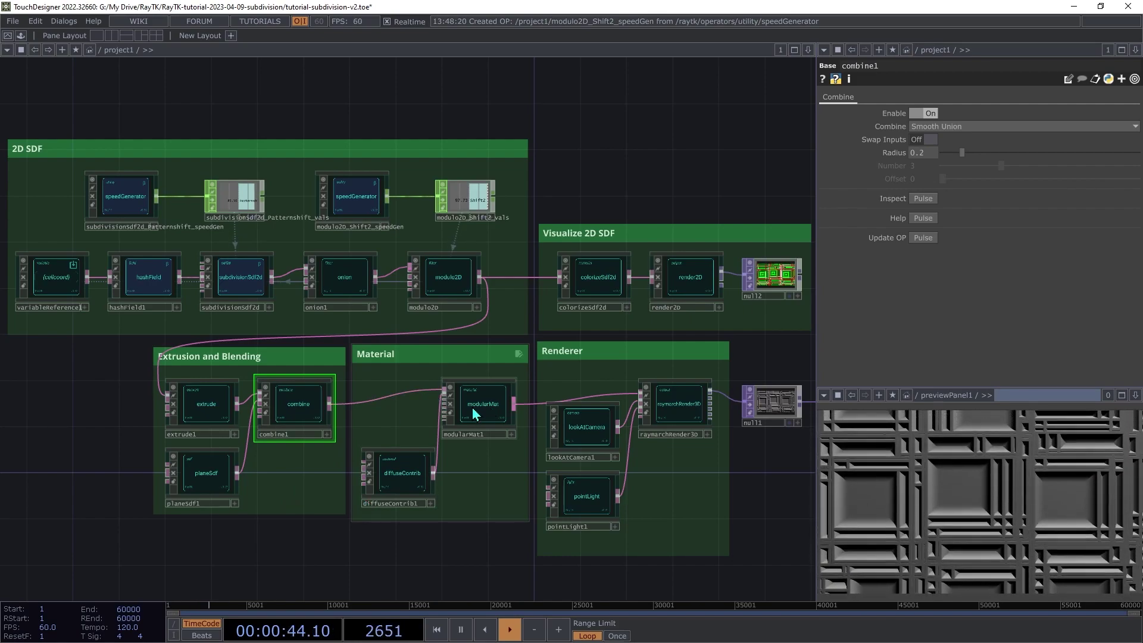
click(474, 411)
click(400, 476)
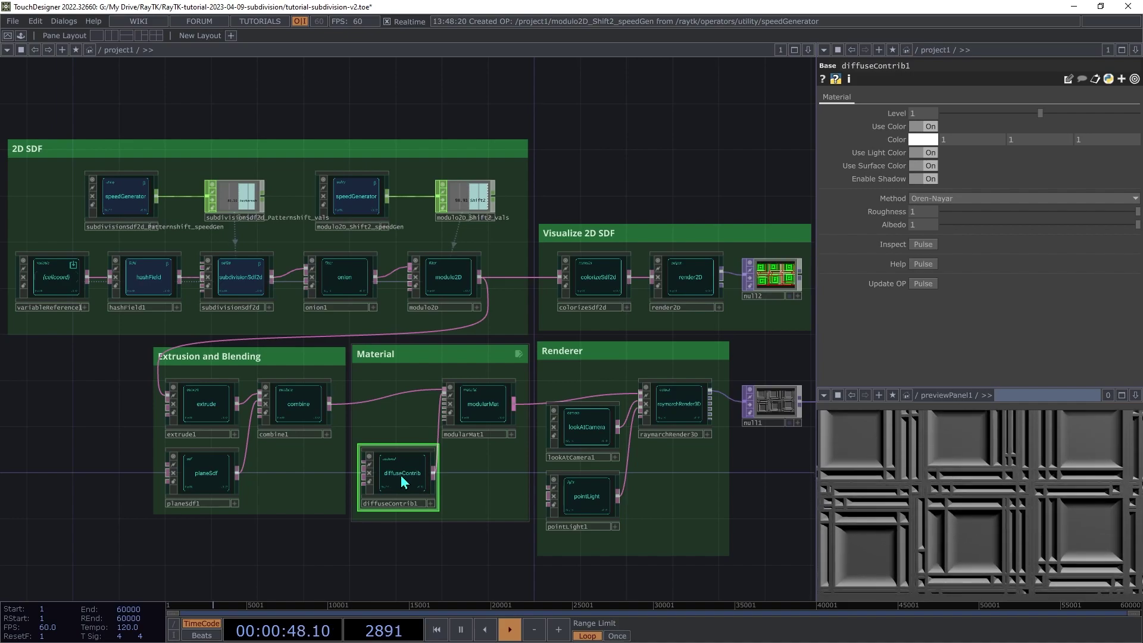
click(678, 413)
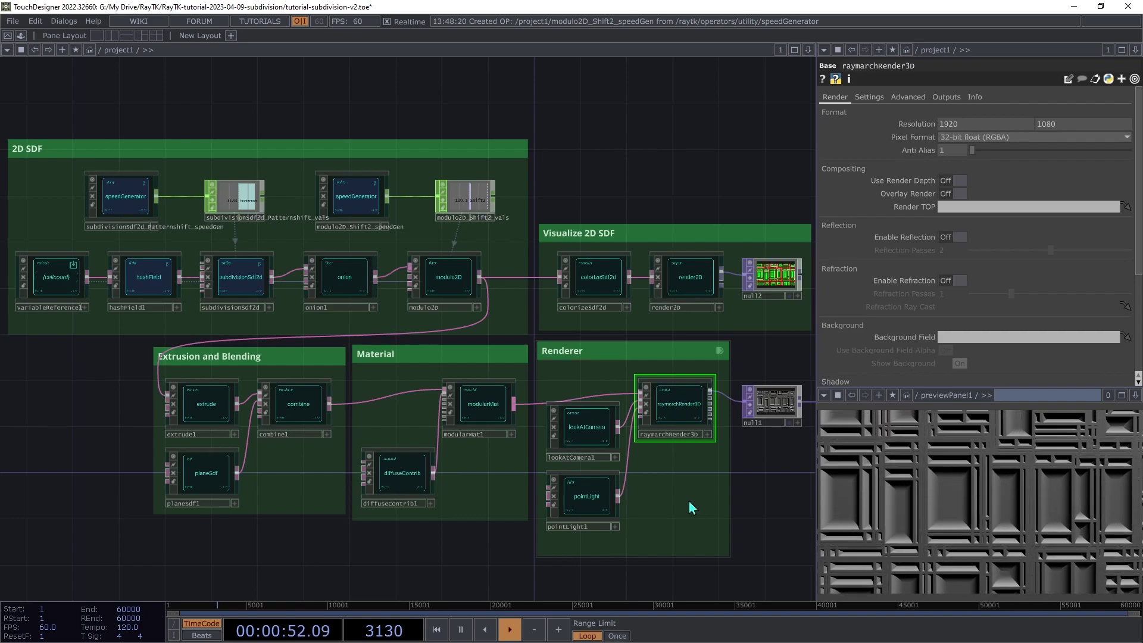